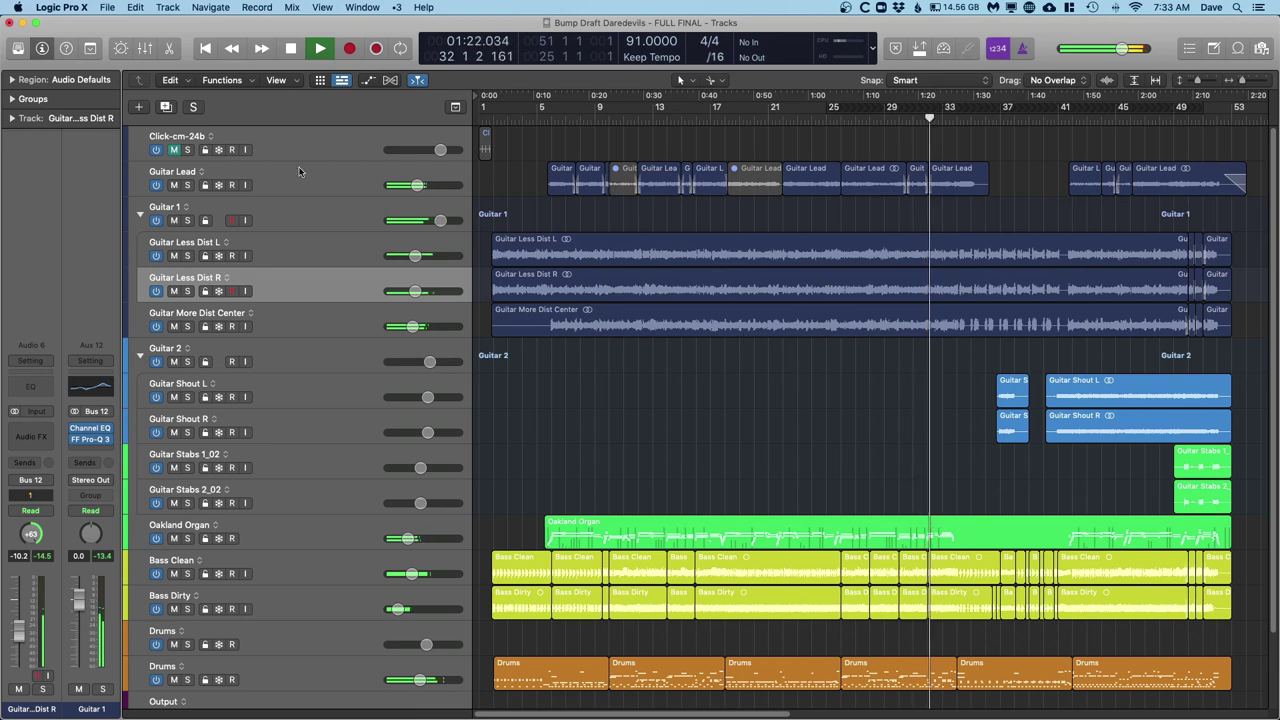
Step: Solo the Guitar 1 stack and play the song from bar 2
left_click(285, 212)
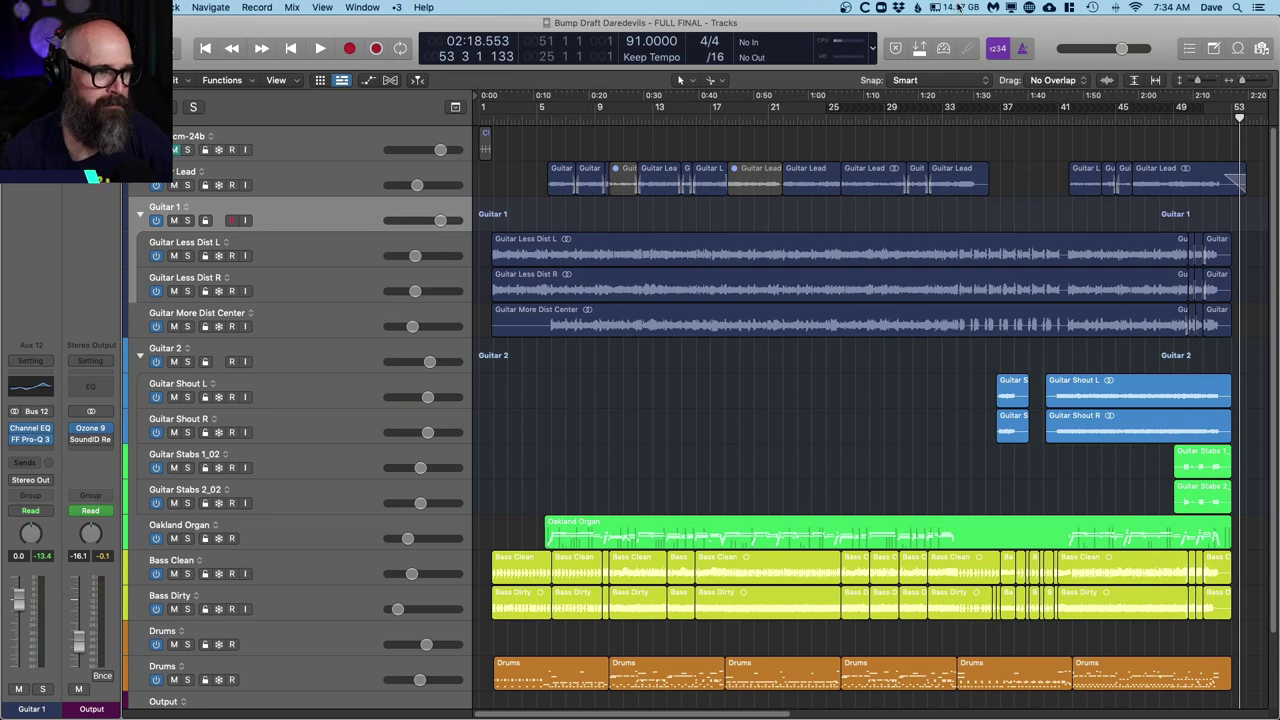
left_click(327, 183)
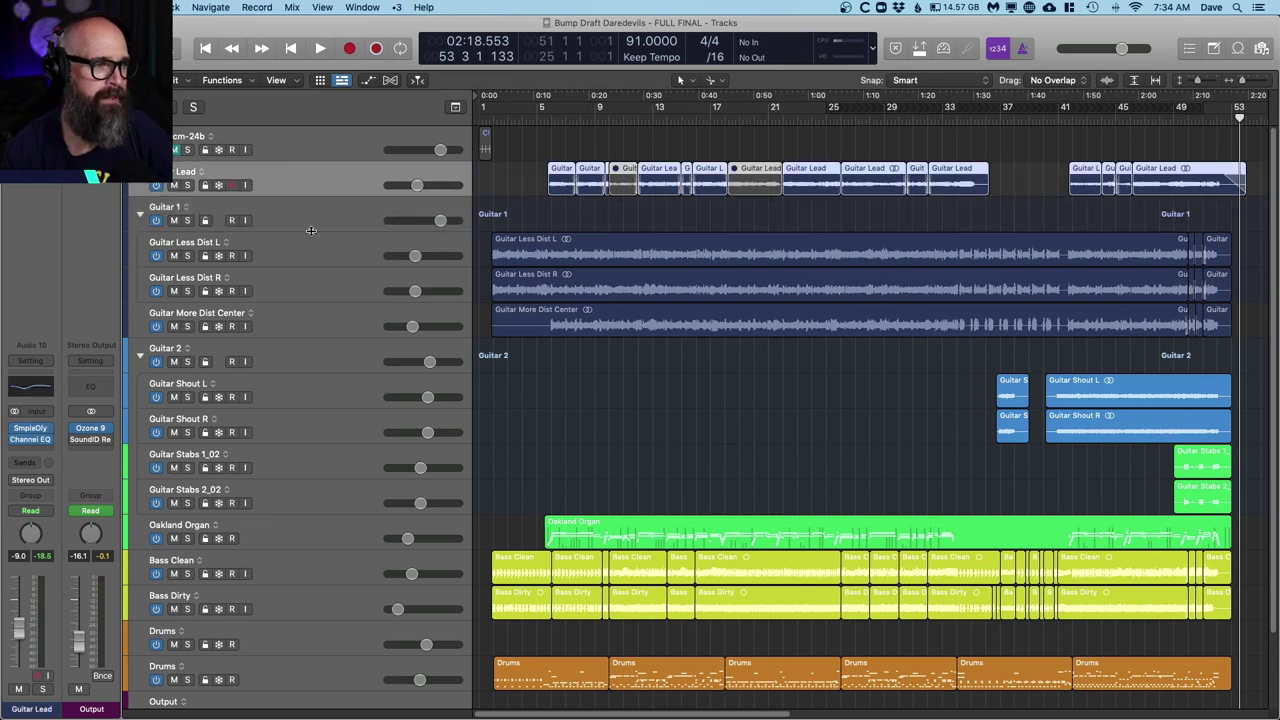
left_click(311, 247)
left_click(493, 122)
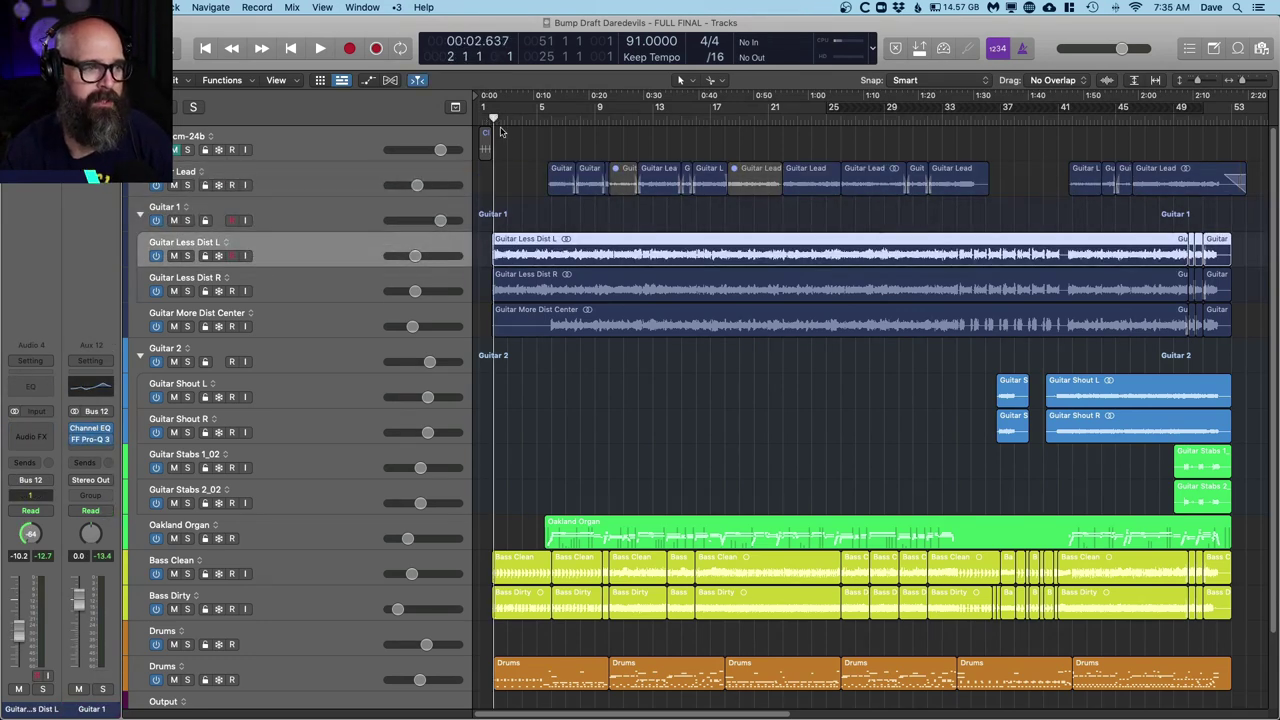
key("super+Right")
key("super+Right")
left_click(187, 220)
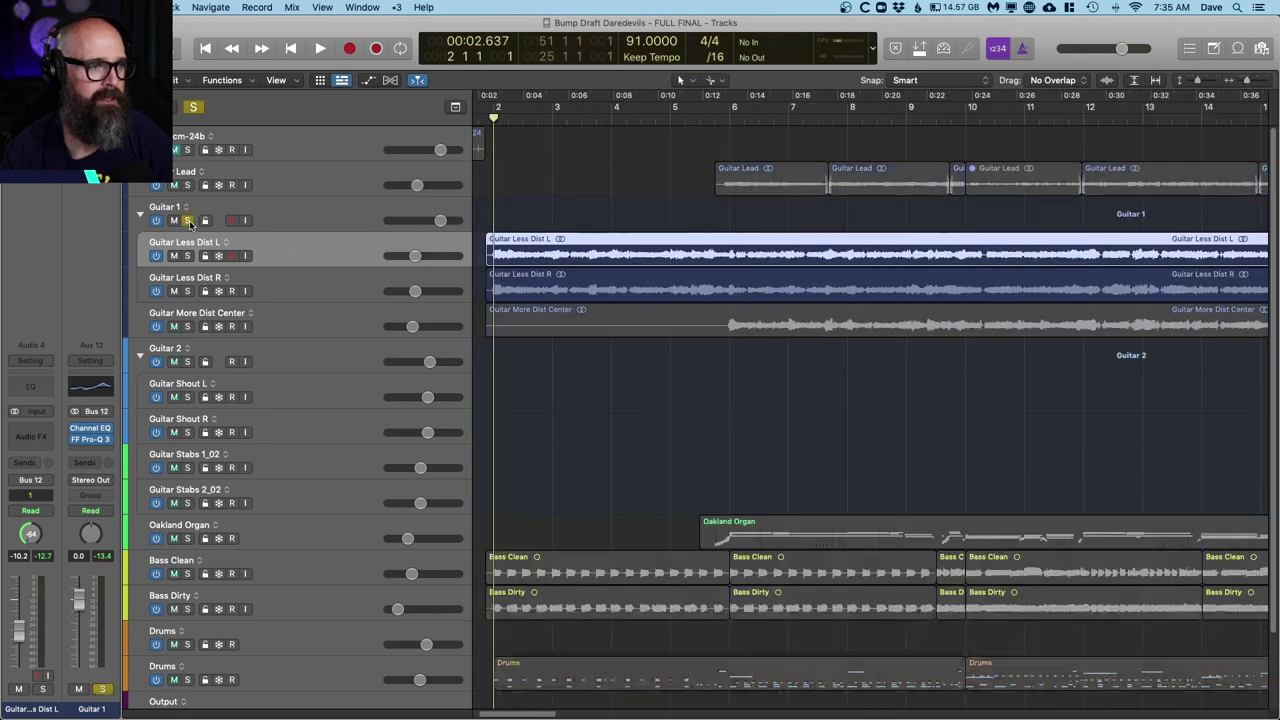
key("space")
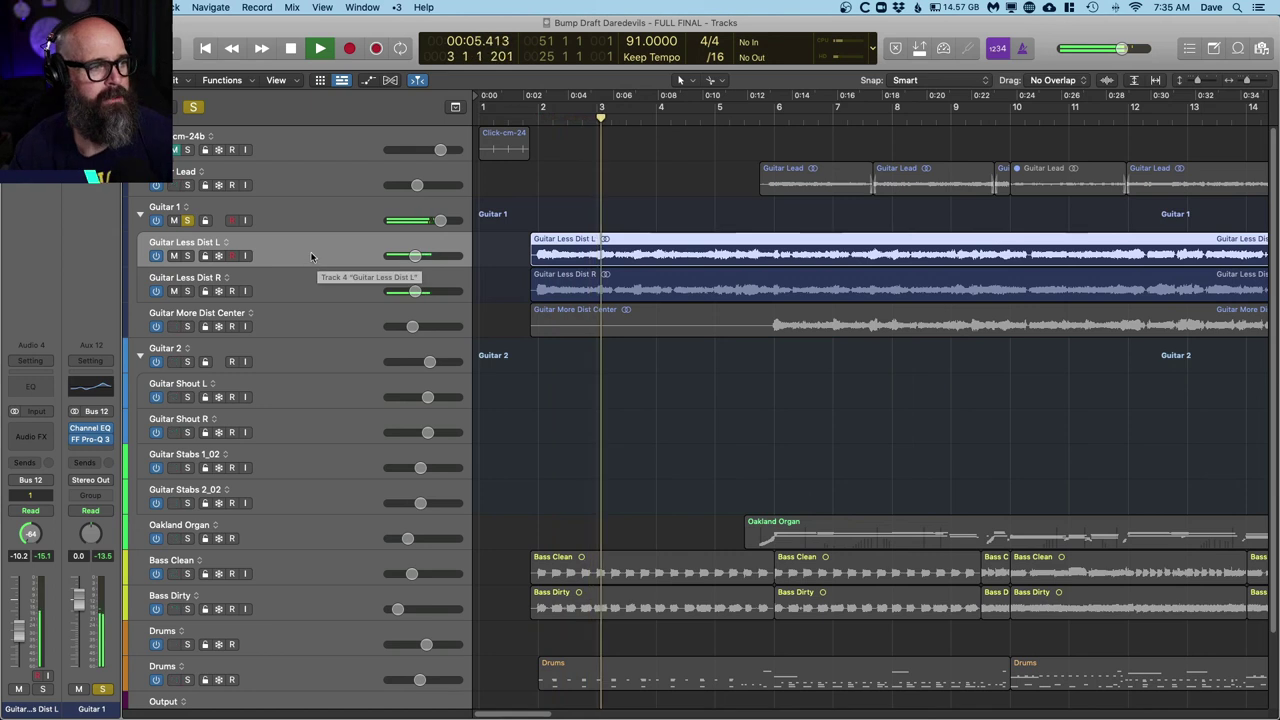
Step: Audition the Guitar Less Dist L and R pair in solo, and switch the solo to Guitar More Dist Center
left_click(187, 256)
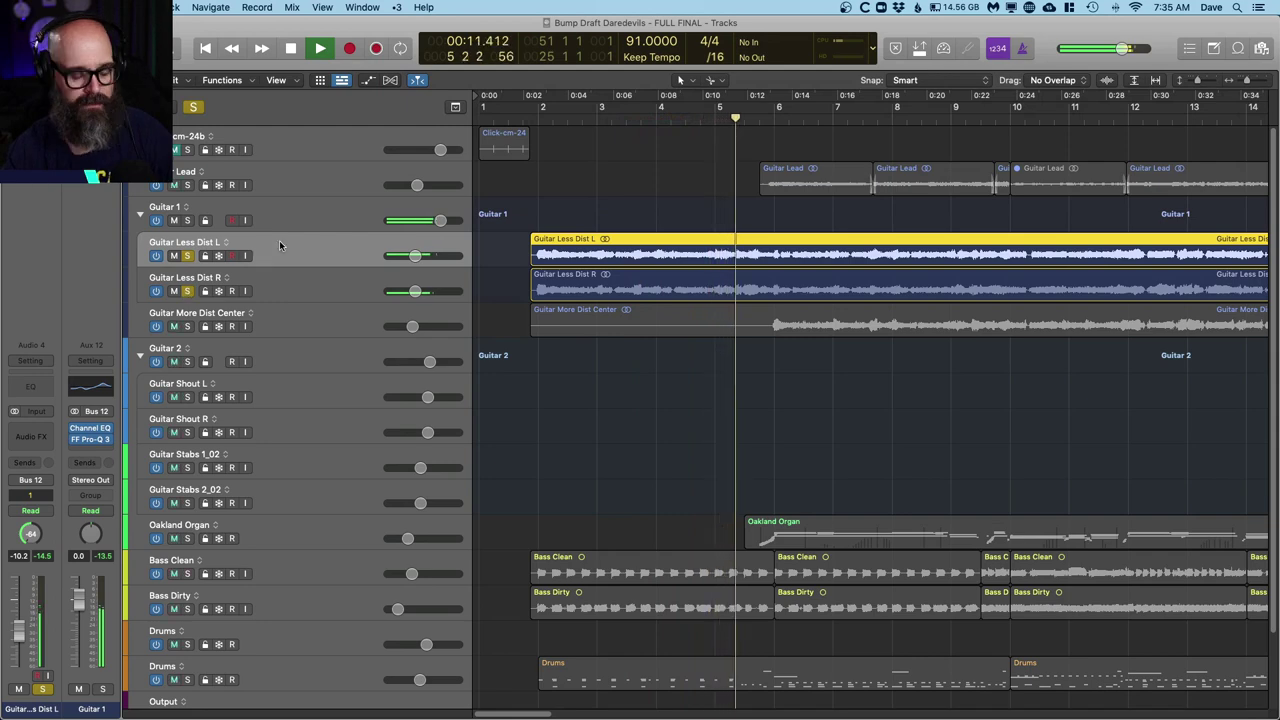
key("x")
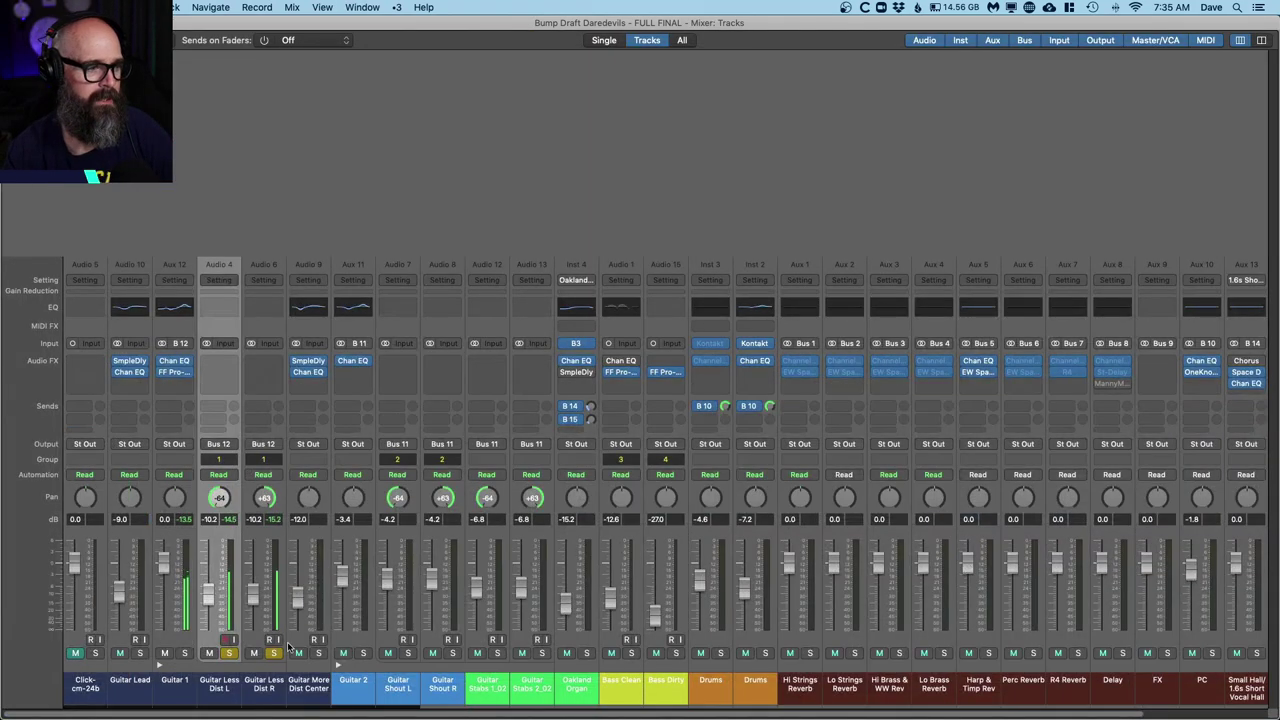
left_click(271, 654)
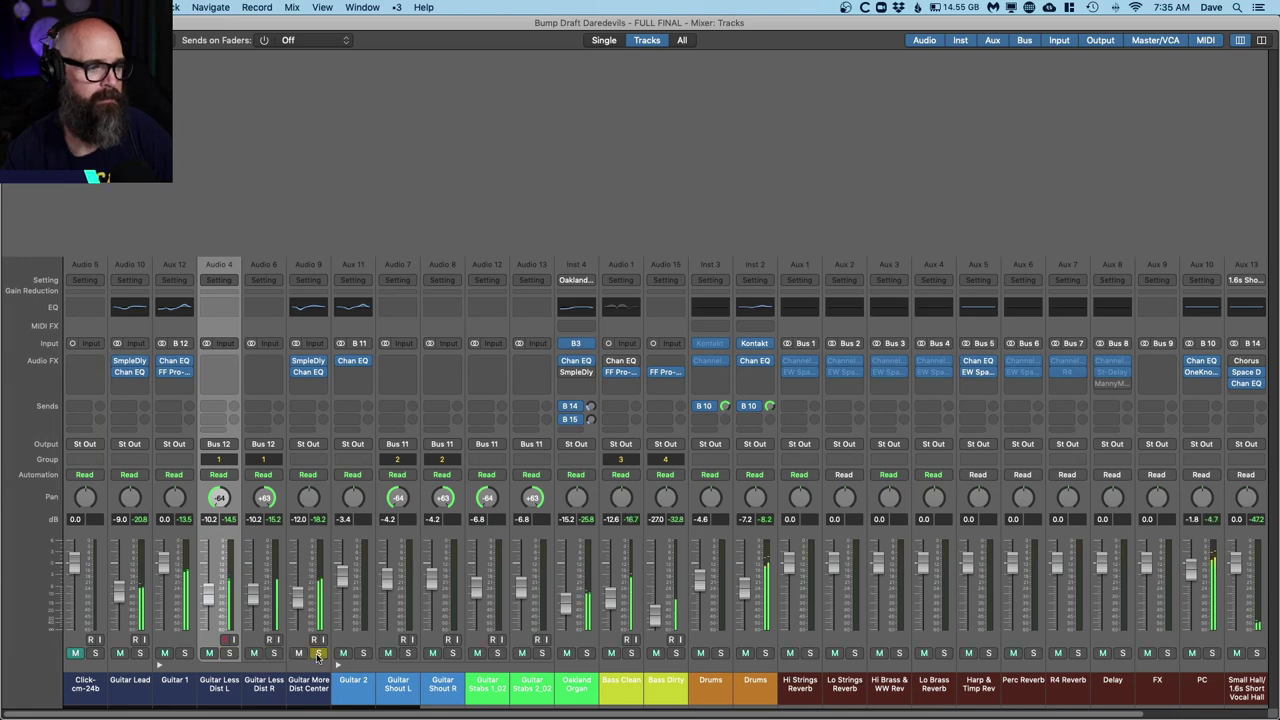
key("x")
left_click(335, 323)
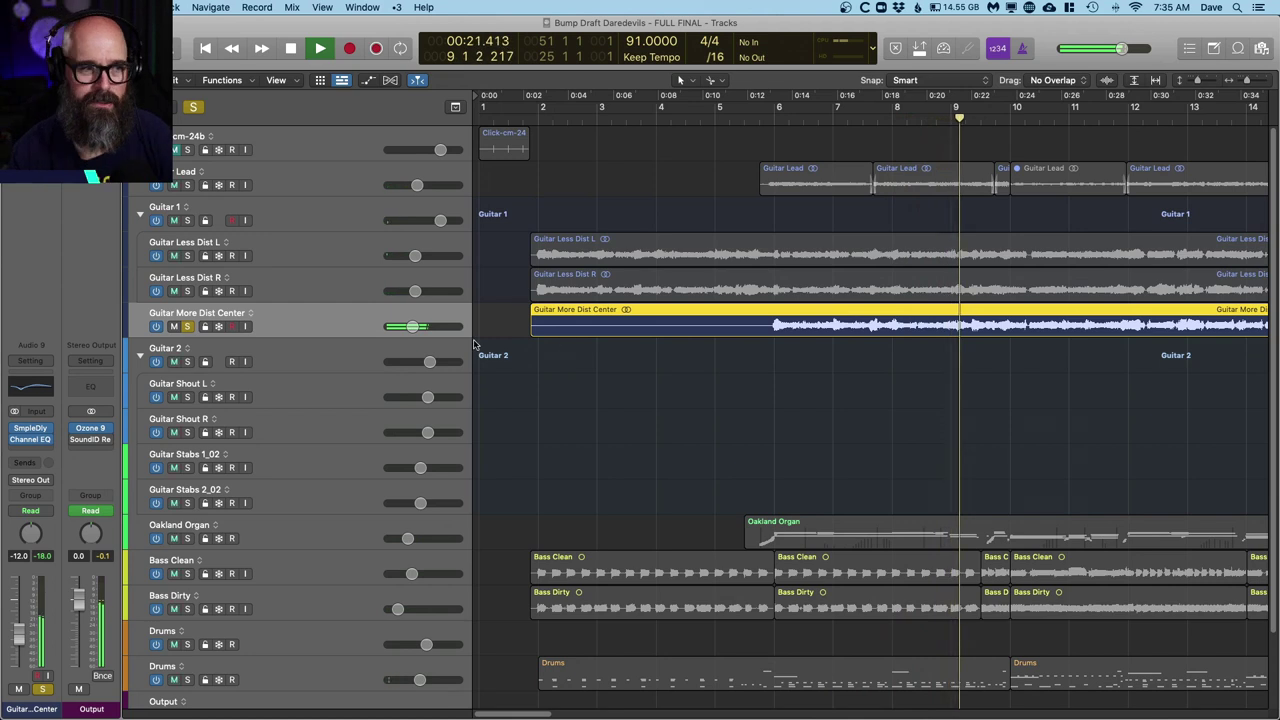
Step: Compare the Guitar More Dist Center Sample Delay bypassed and active during playback, in solo and in the full mix, and close the plug-in
left_click(31, 428)
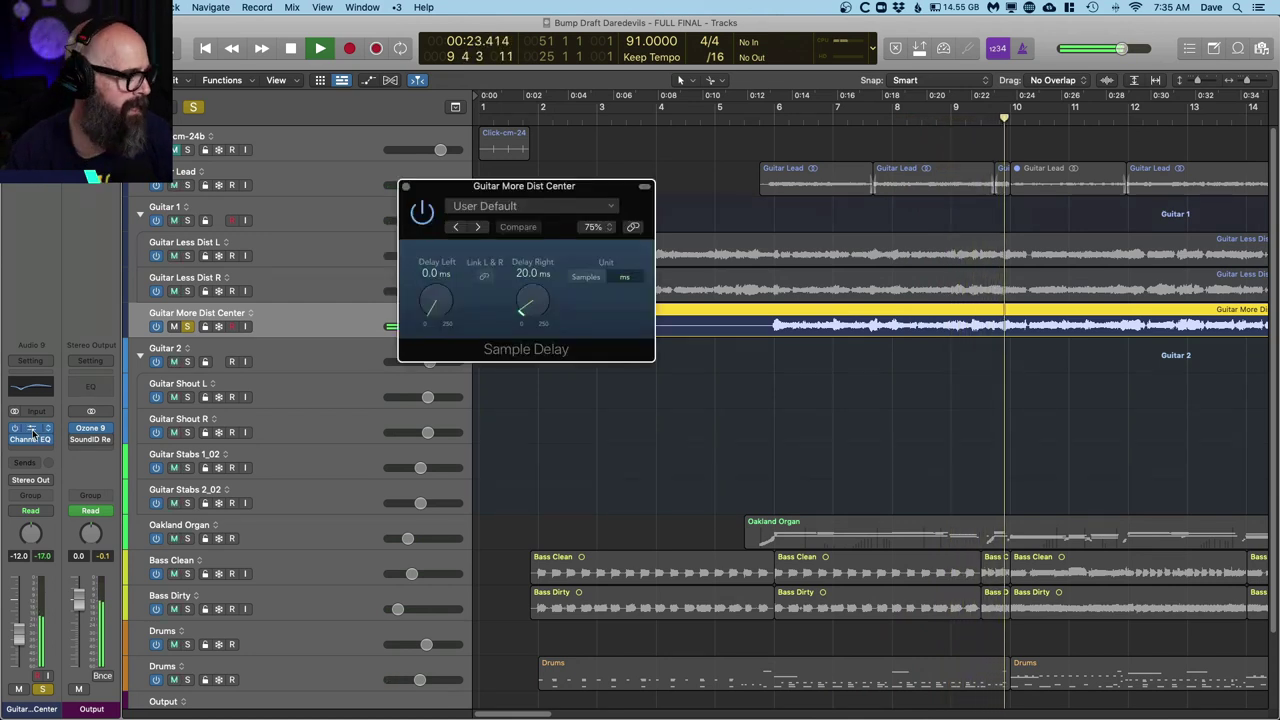
left_click_drag(561, 199, 740, 164)
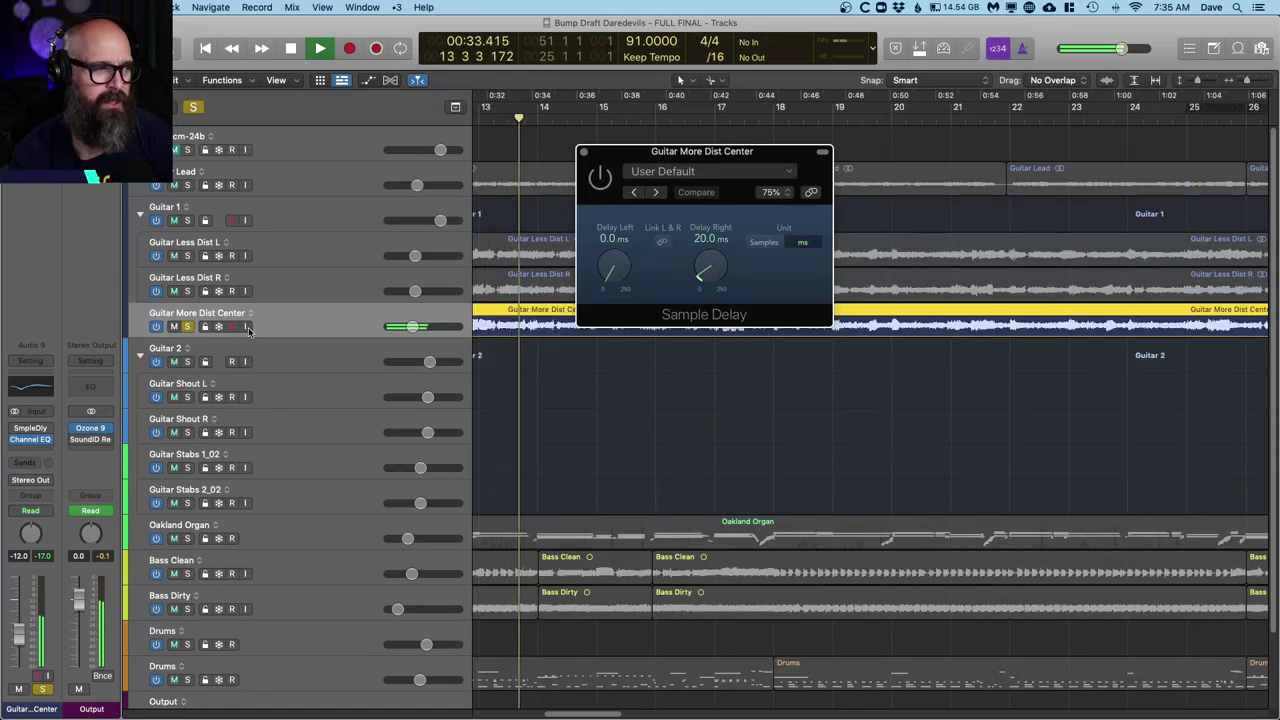
key("s")
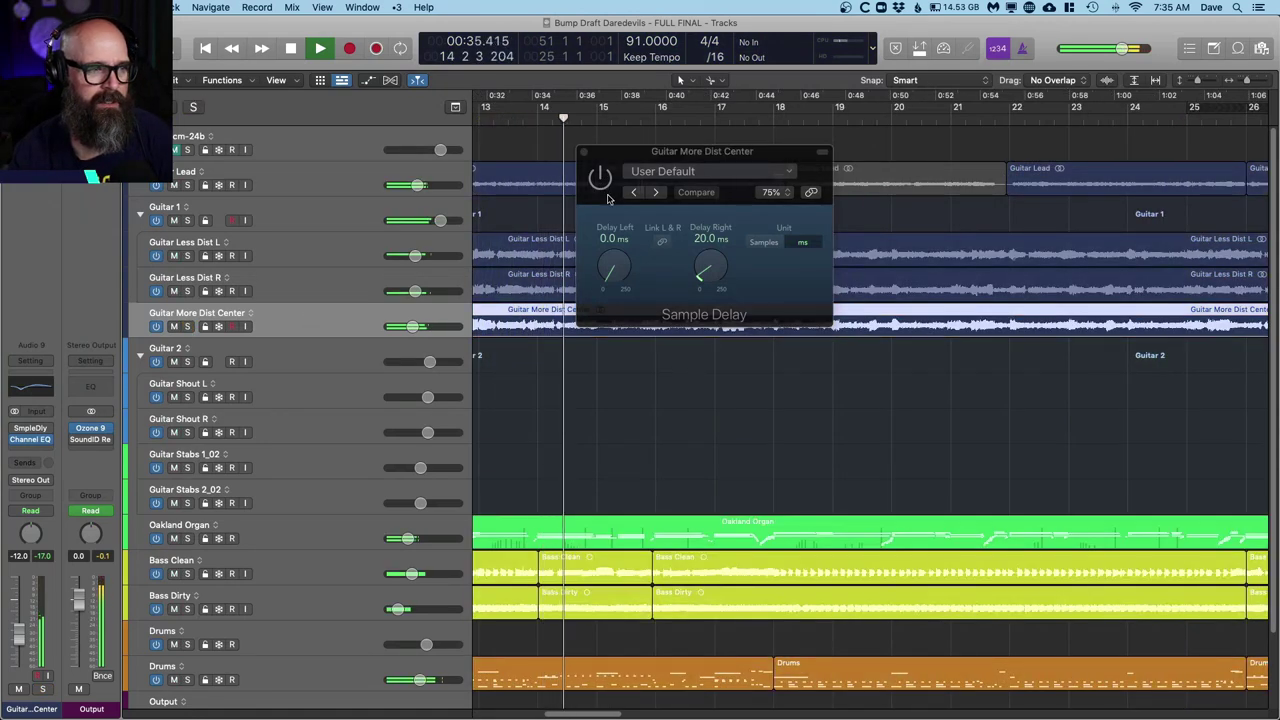
left_click(603, 184)
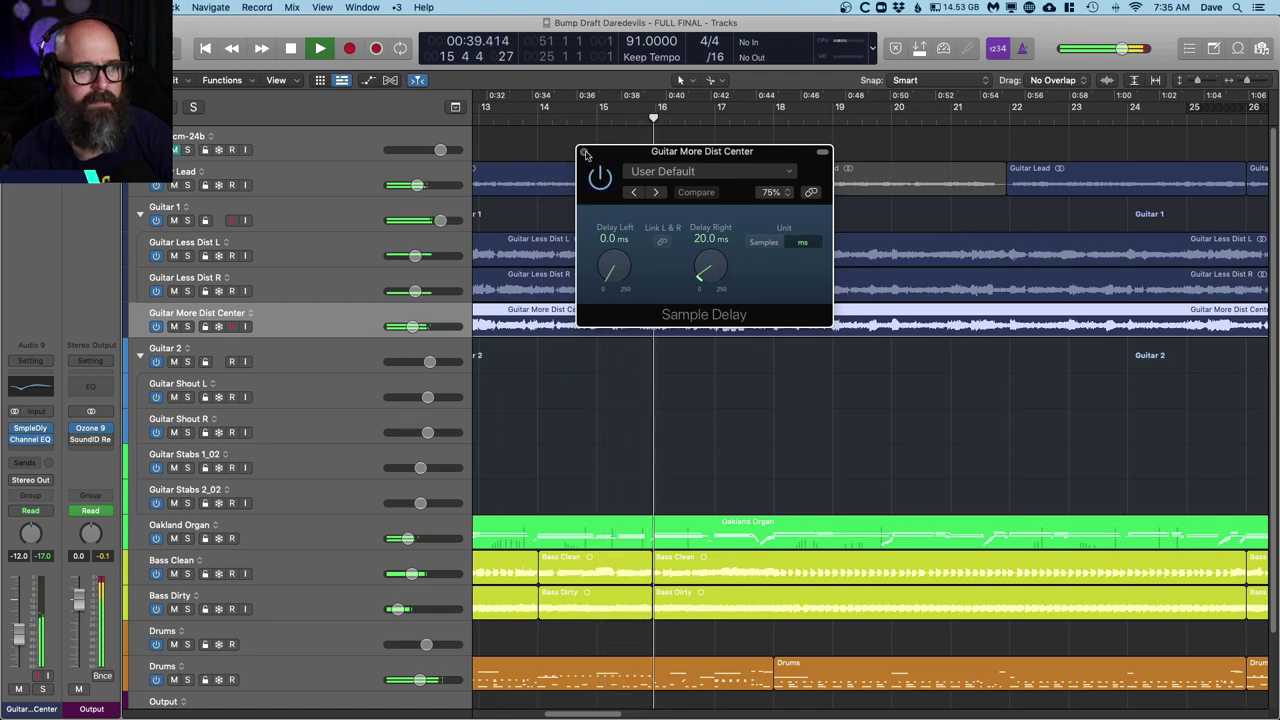
key("space")
key("super+w")
left_click(187, 327)
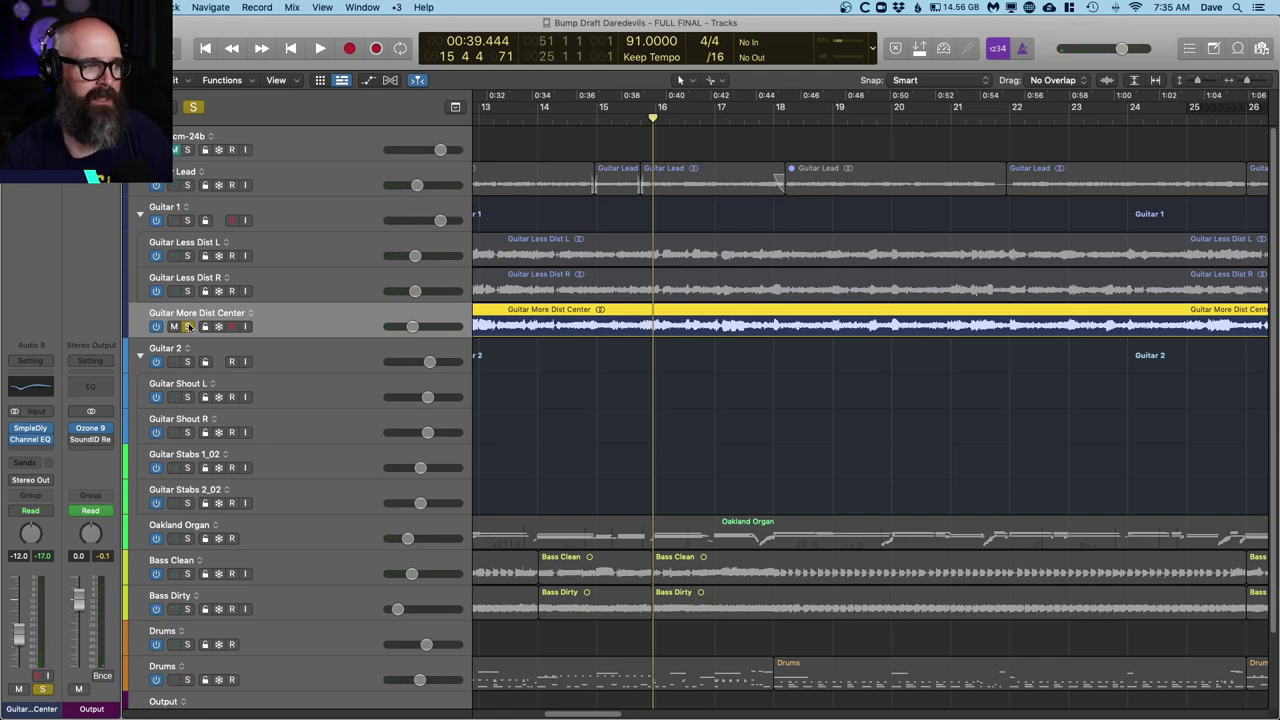
left_click(188, 327)
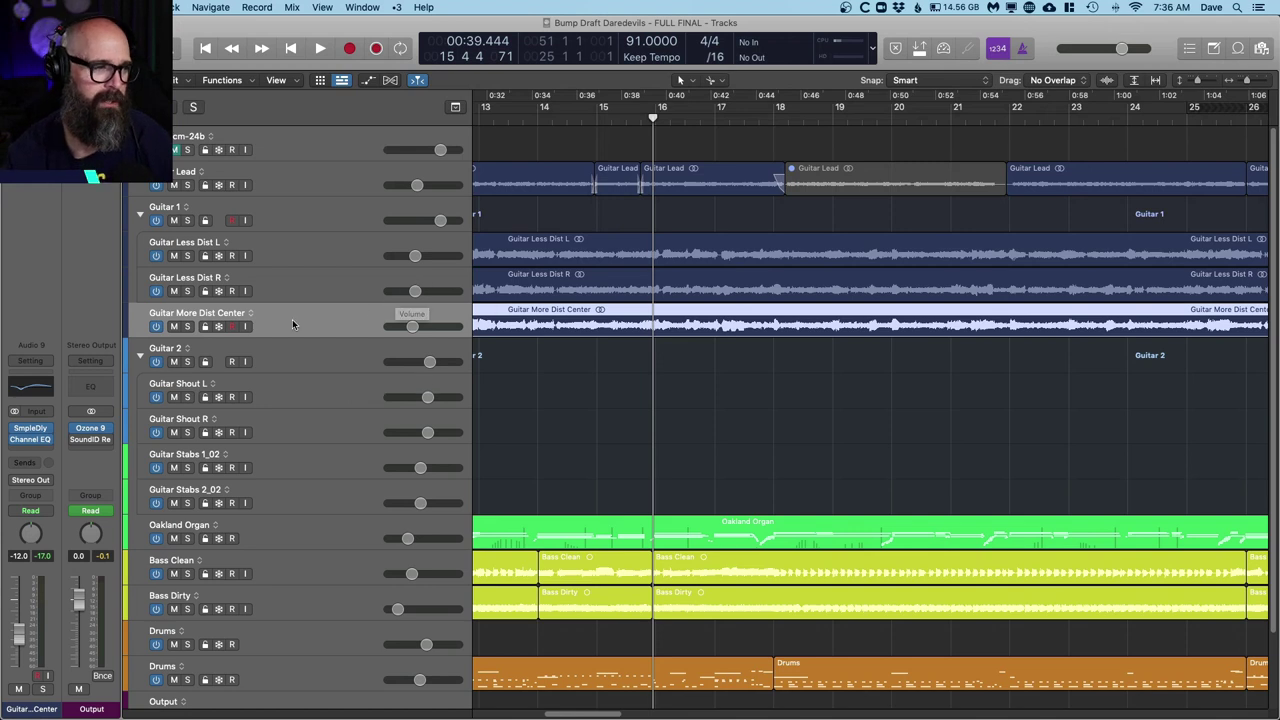
Step: Play the Guitar Less Dist L and R pair in solo and add Guitar More Dist Center to it
left_click(256, 366)
scroll(298, 510, "down", 1)
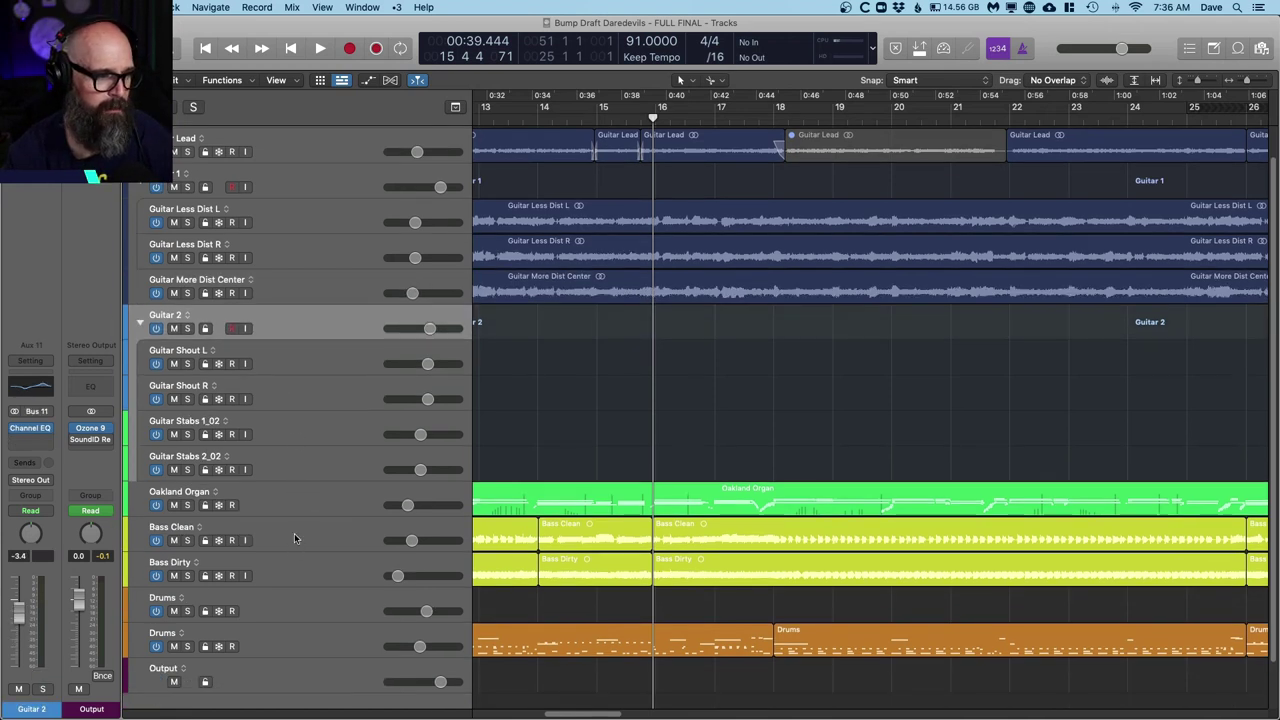
left_click(294, 533)
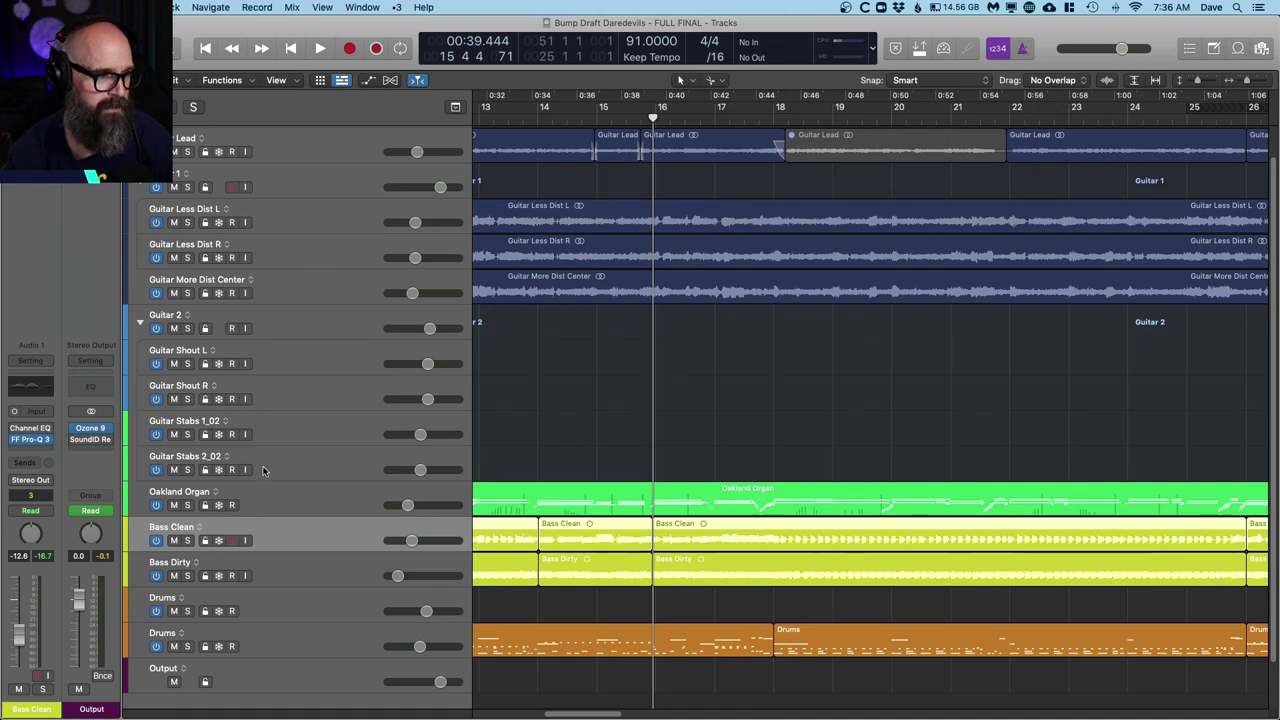
key("z")
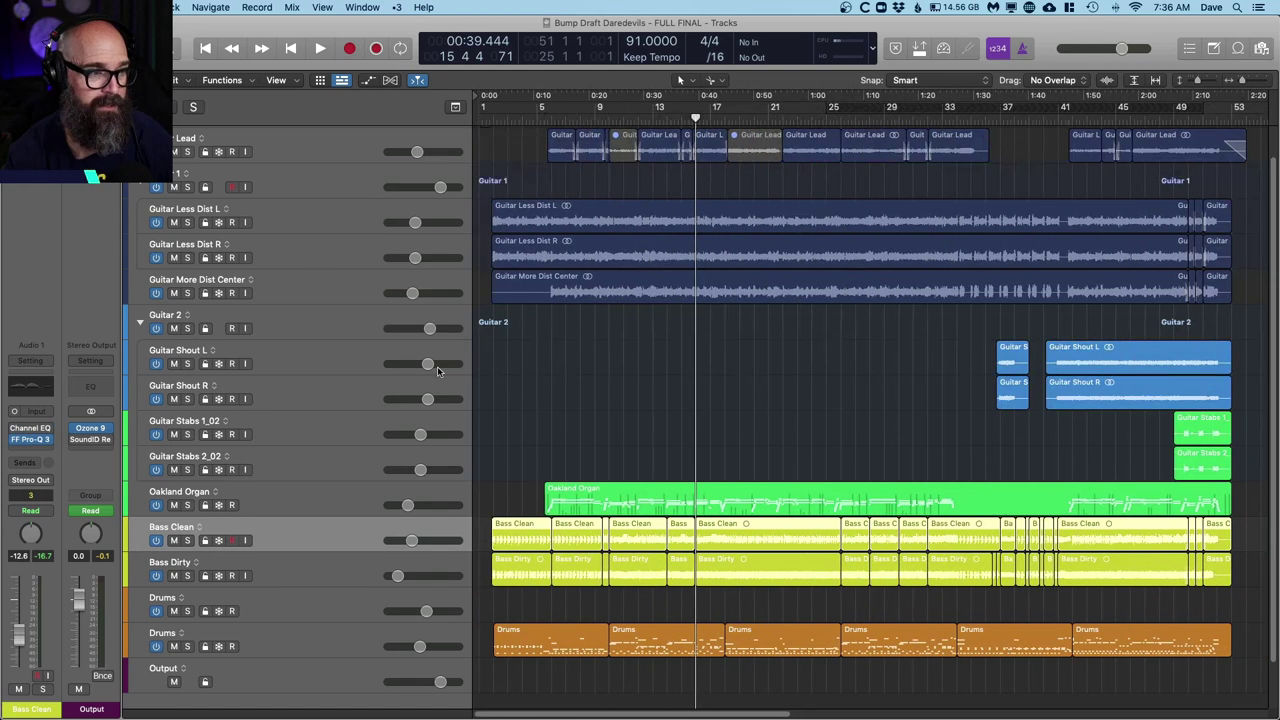
left_click(186, 222)
key("space")
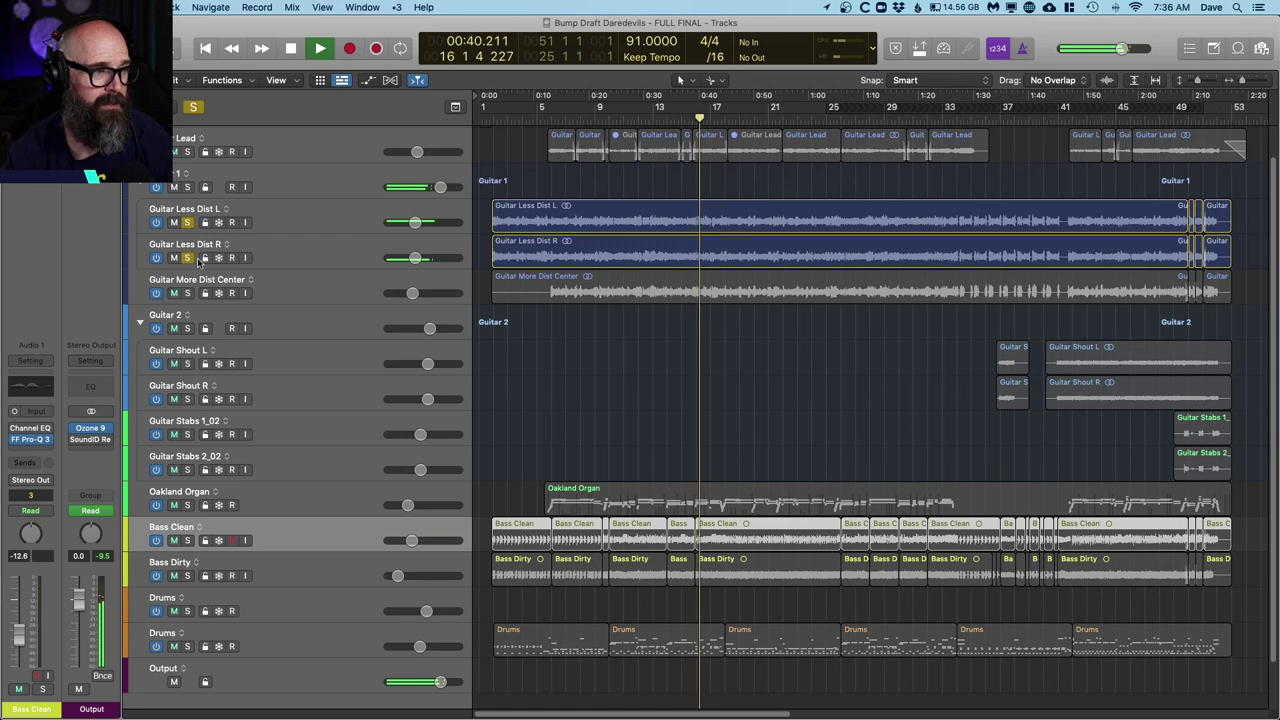
left_click(186, 293)
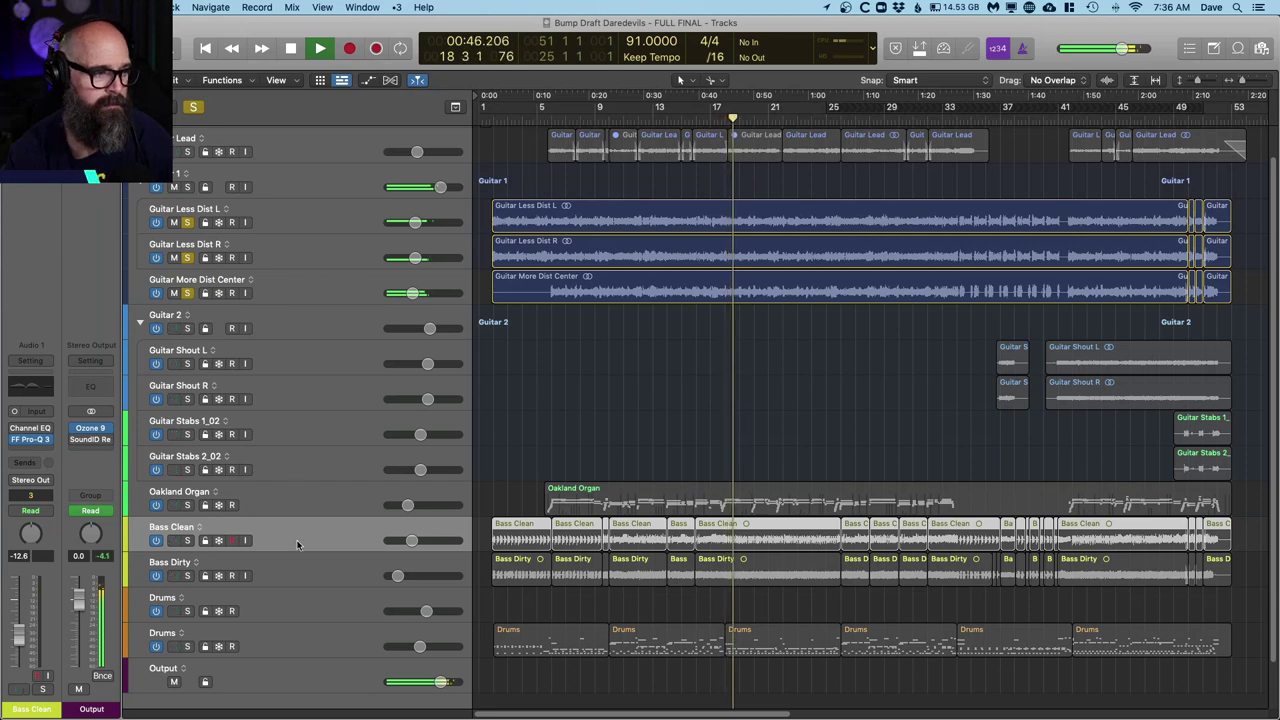
Step: Solo only the Bass Clean track and listen to a short passage of it
left_click(186, 541, "alt")
key("space")
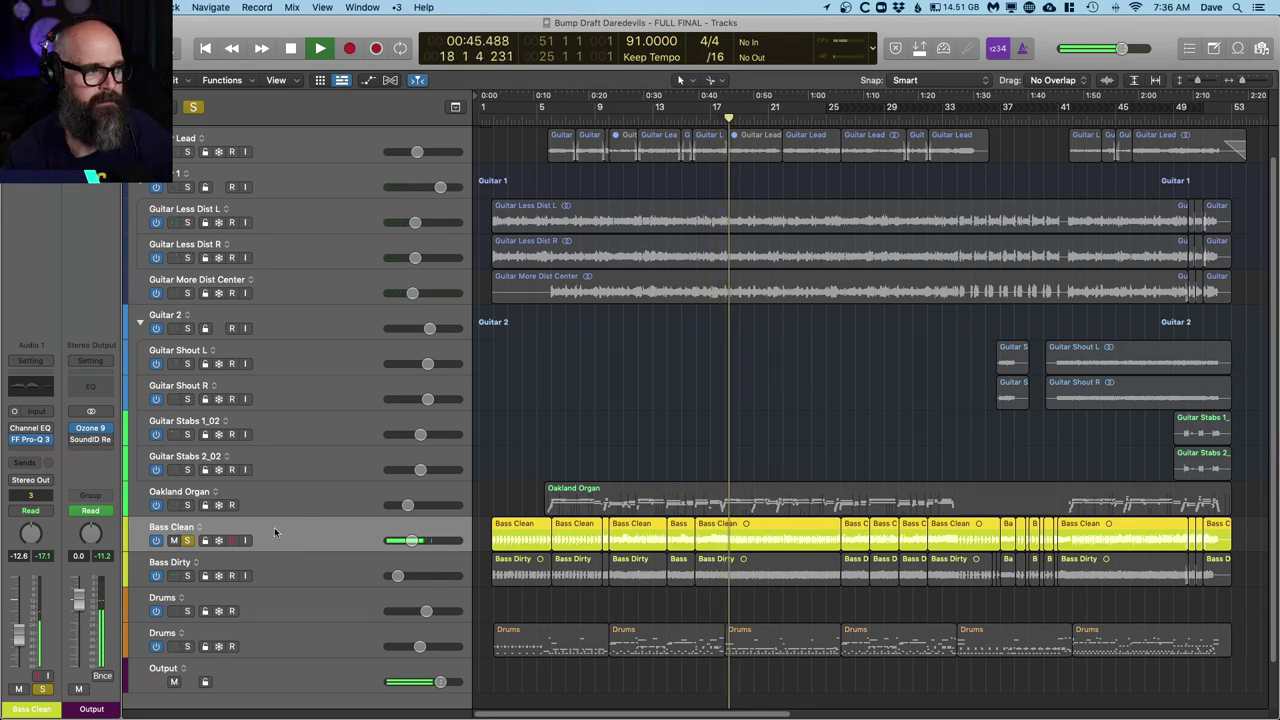
key("space")
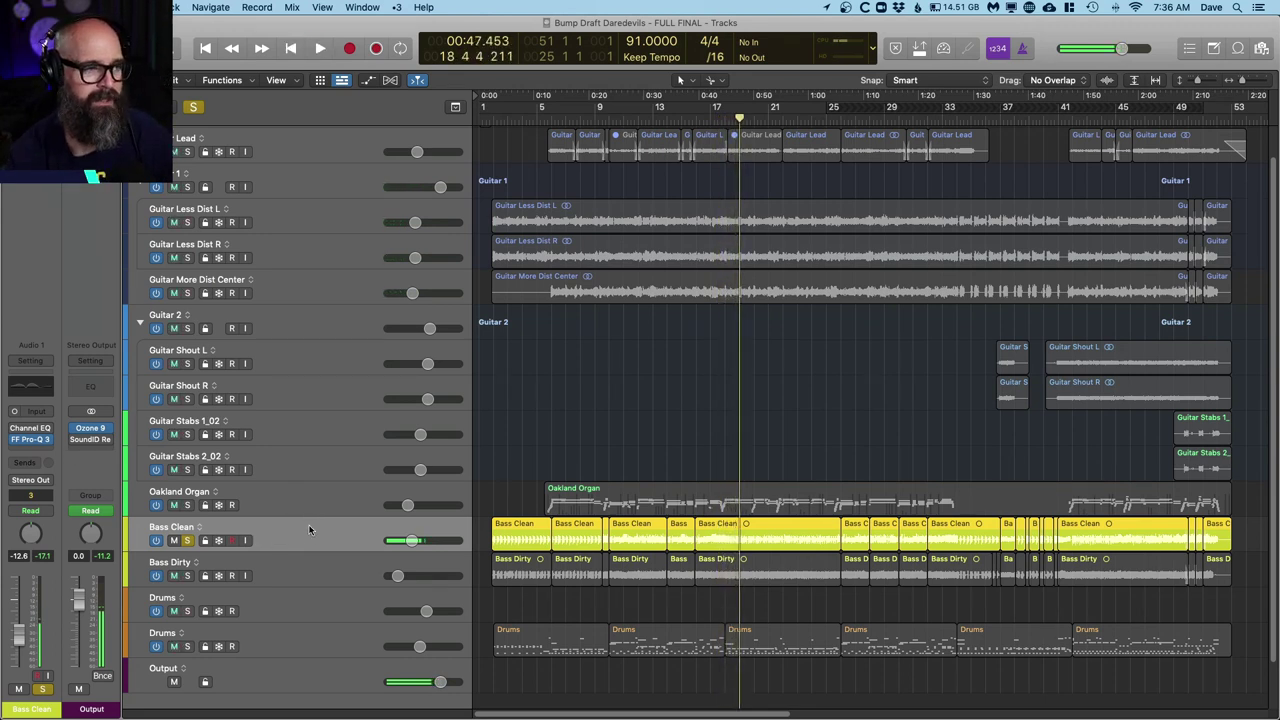
Step: Examine the FF Pro-Q 3 equalizer curve on the Guitar 1 stack and close the plug-in
left_click(295, 220)
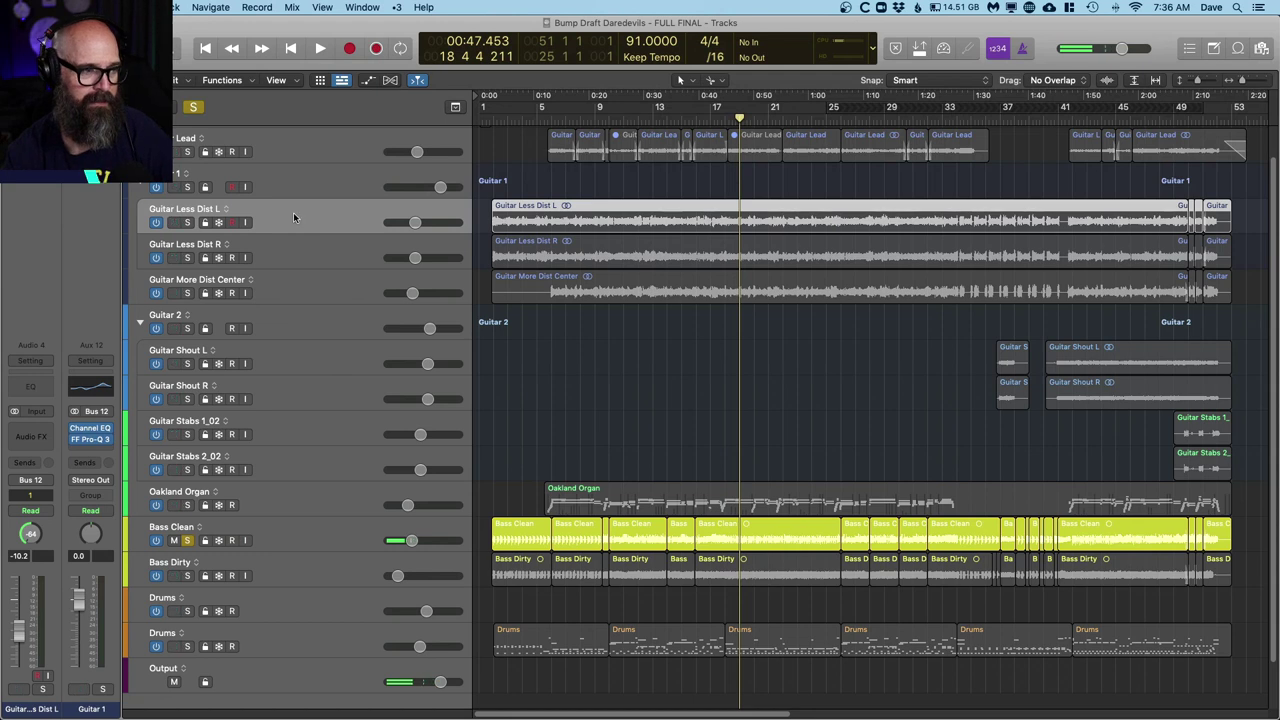
left_click(292, 182)
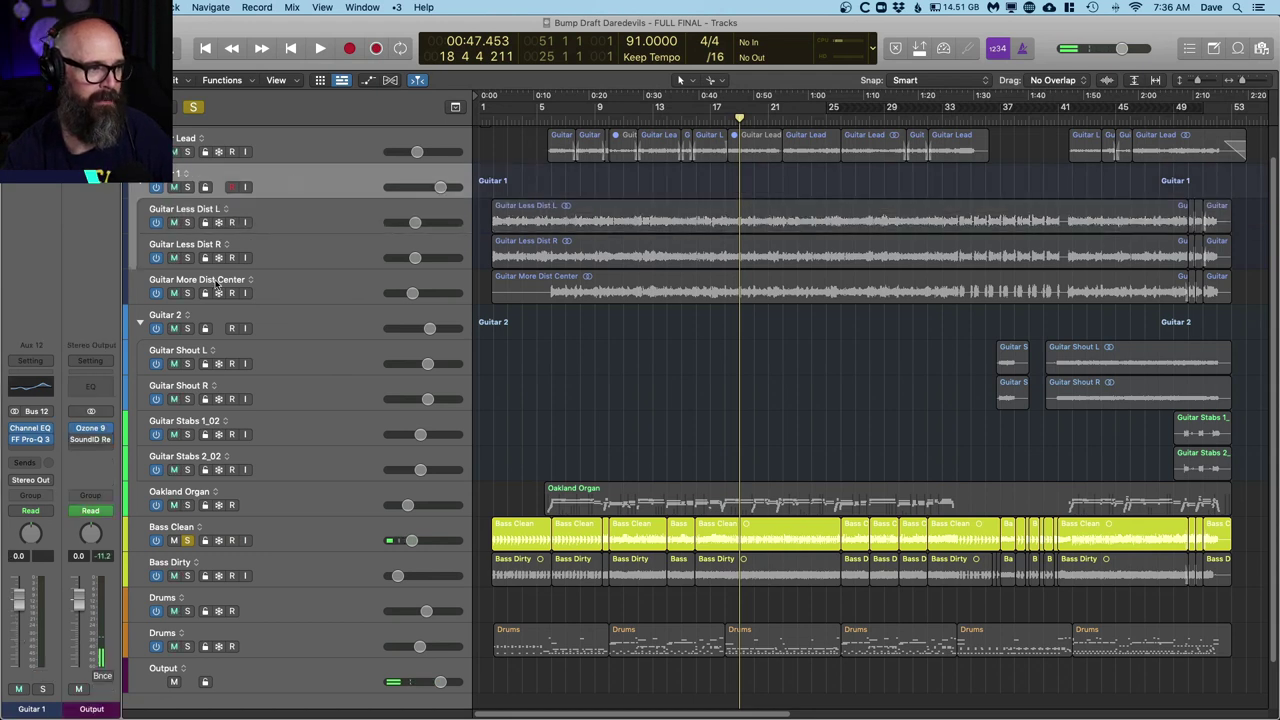
left_click(31, 440)
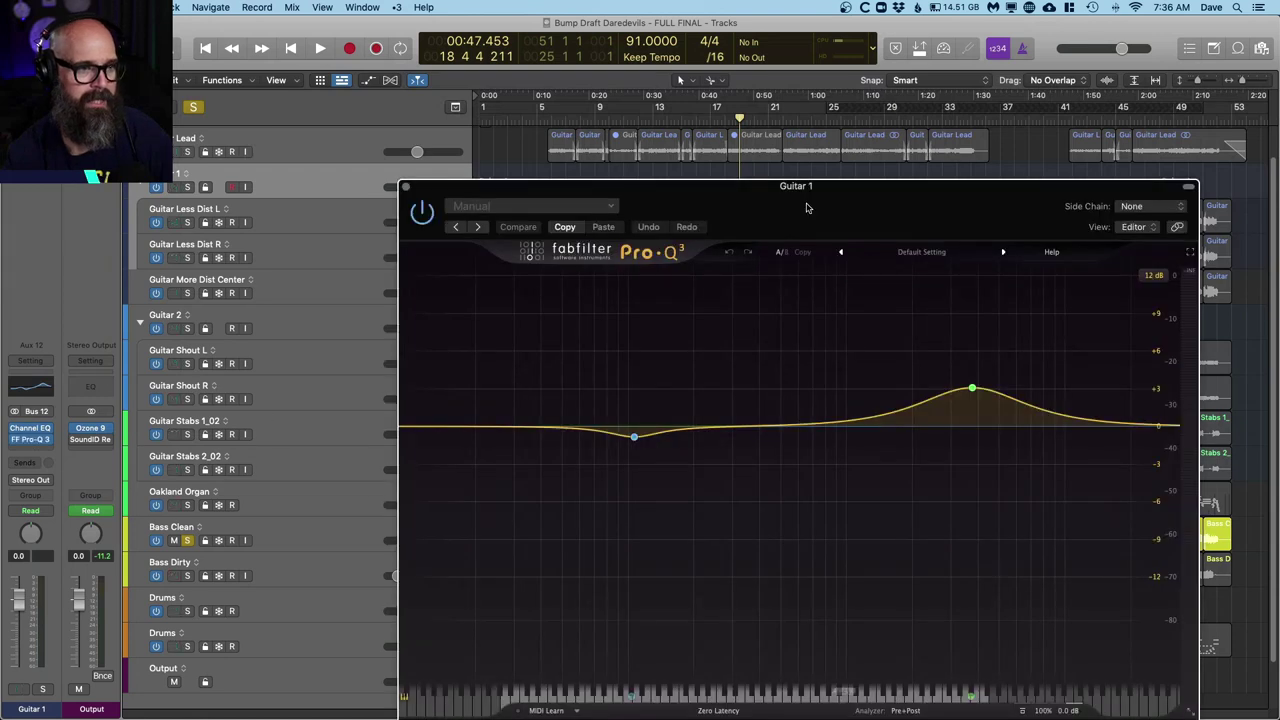
left_click_drag(807, 212, 763, 122)
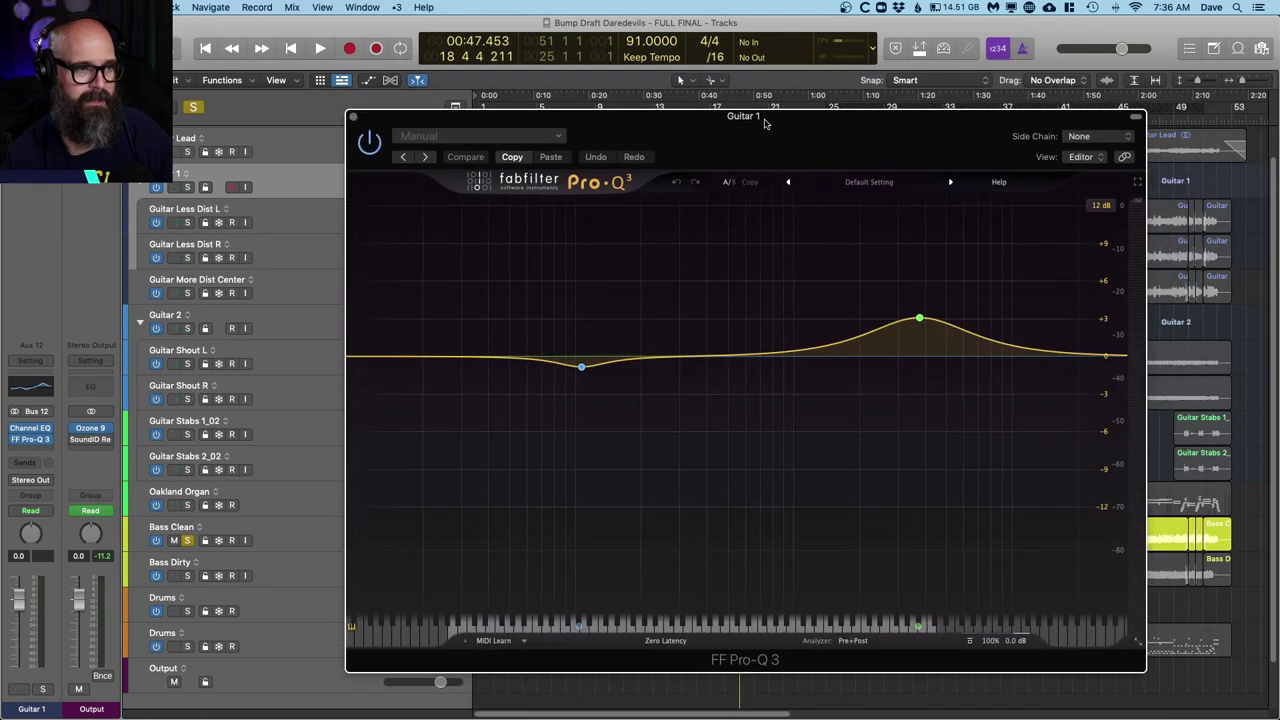
left_click(351, 114)
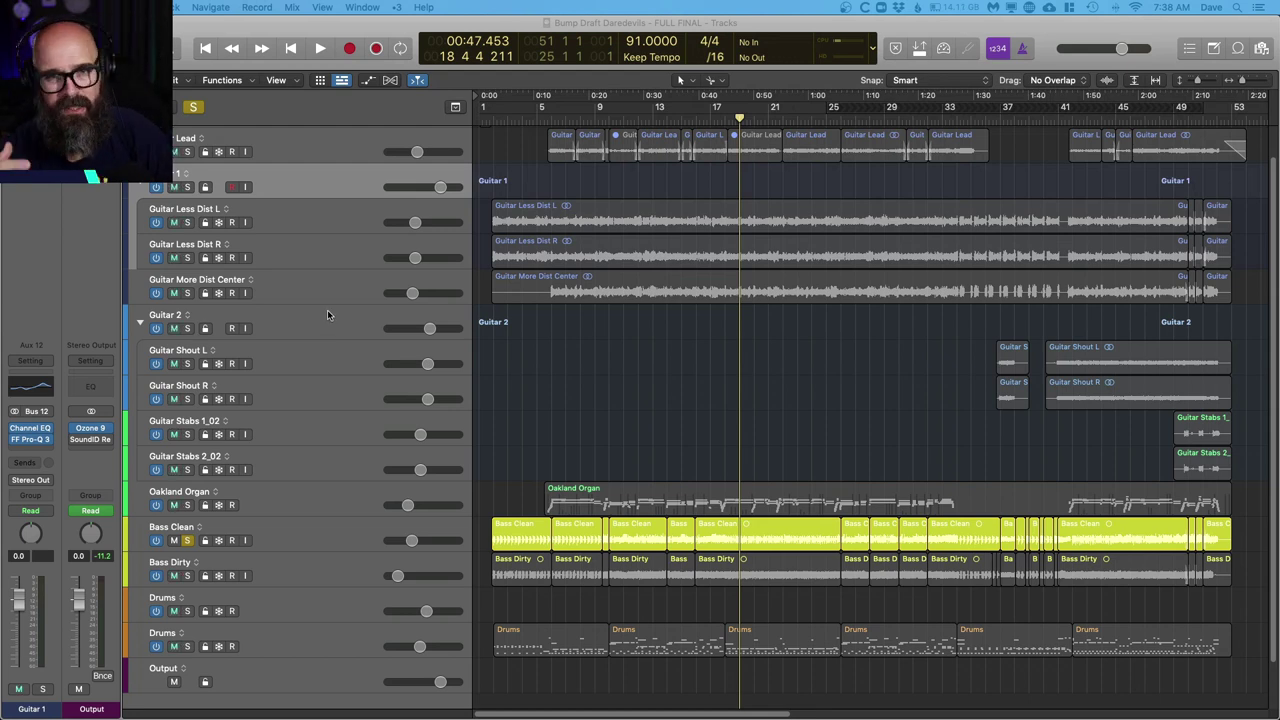
Step: Play the soloed Bass Clean track and switch the solo to Bass Dirty alone for comparison
left_click(345, 539)
key("space")
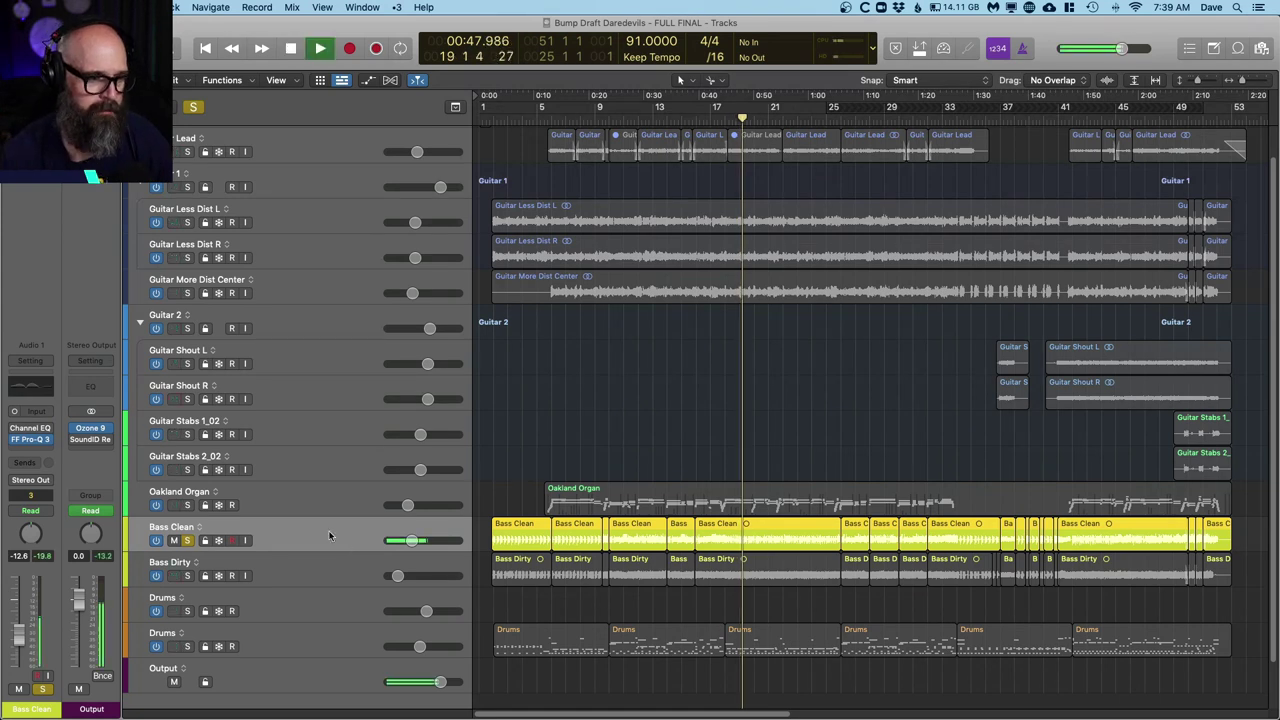
left_click(186, 576, "alt")
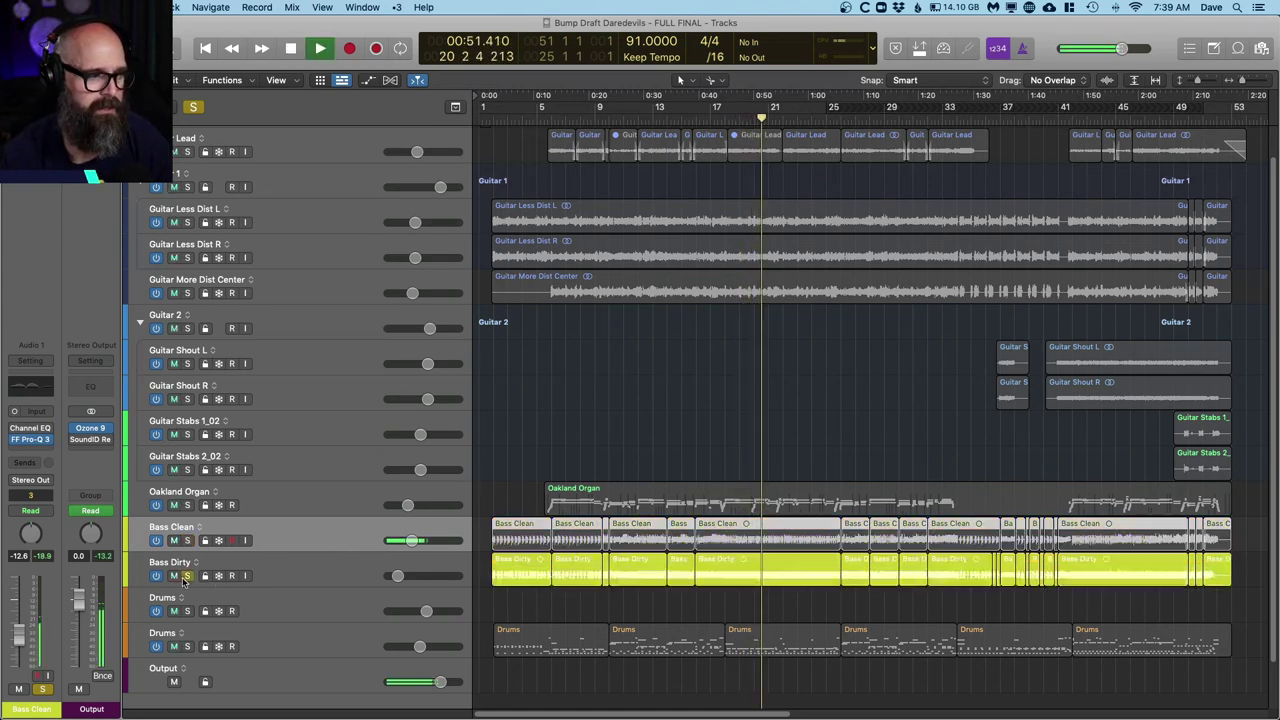
left_click(319, 572)
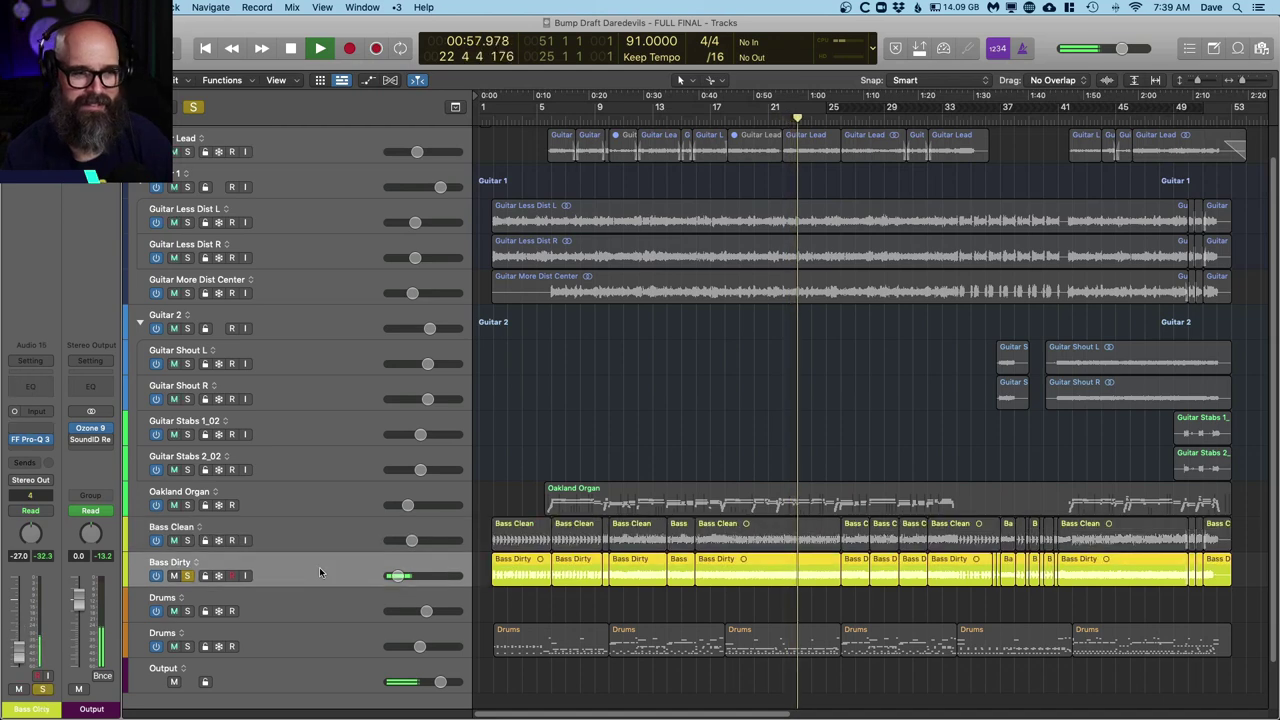
key("space")
Step: Play the Oakland Organ track in solo, examine its Vintage B3 instrument settings, and close the instrument
left_click(293, 492)
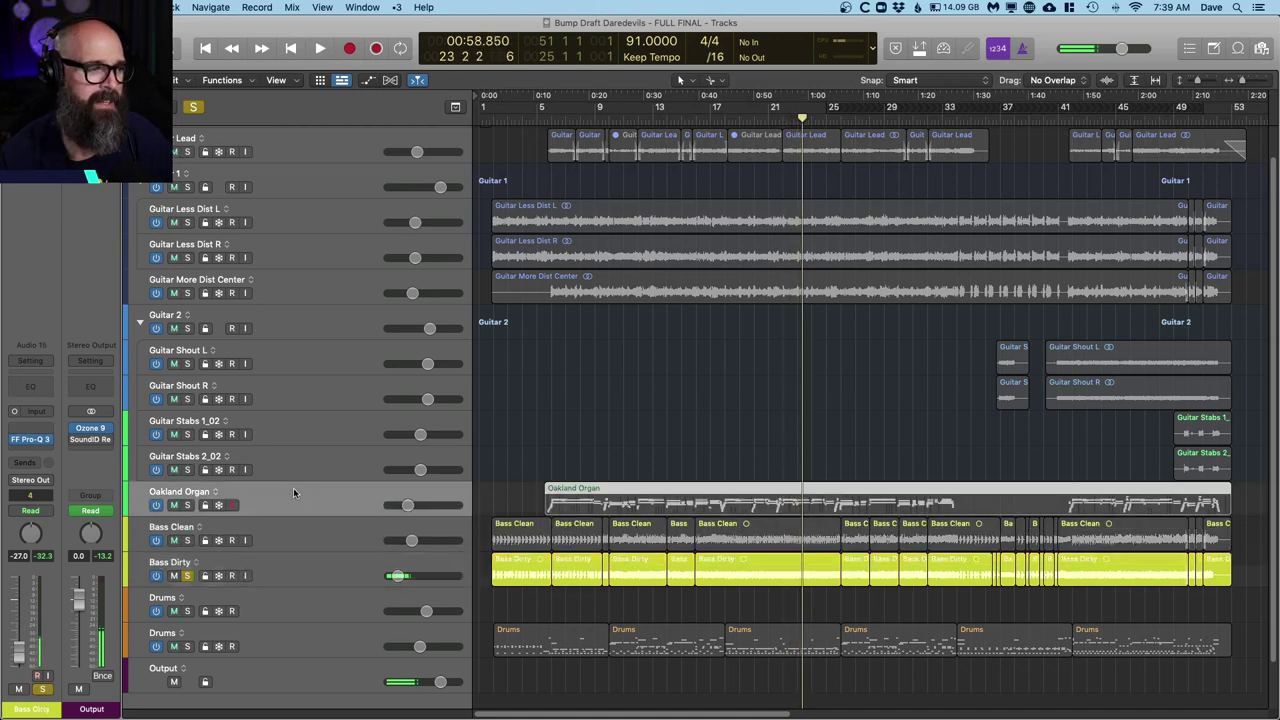
left_click(187, 505)
key("space")
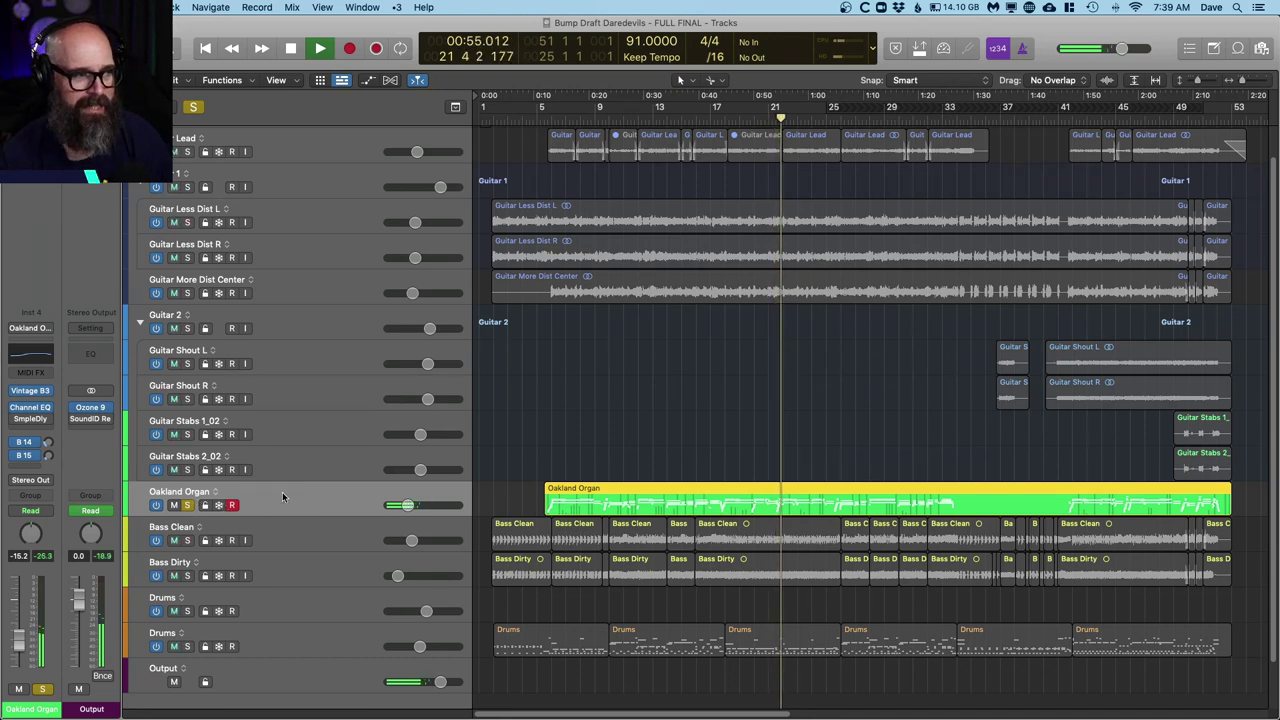
left_click(30, 393)
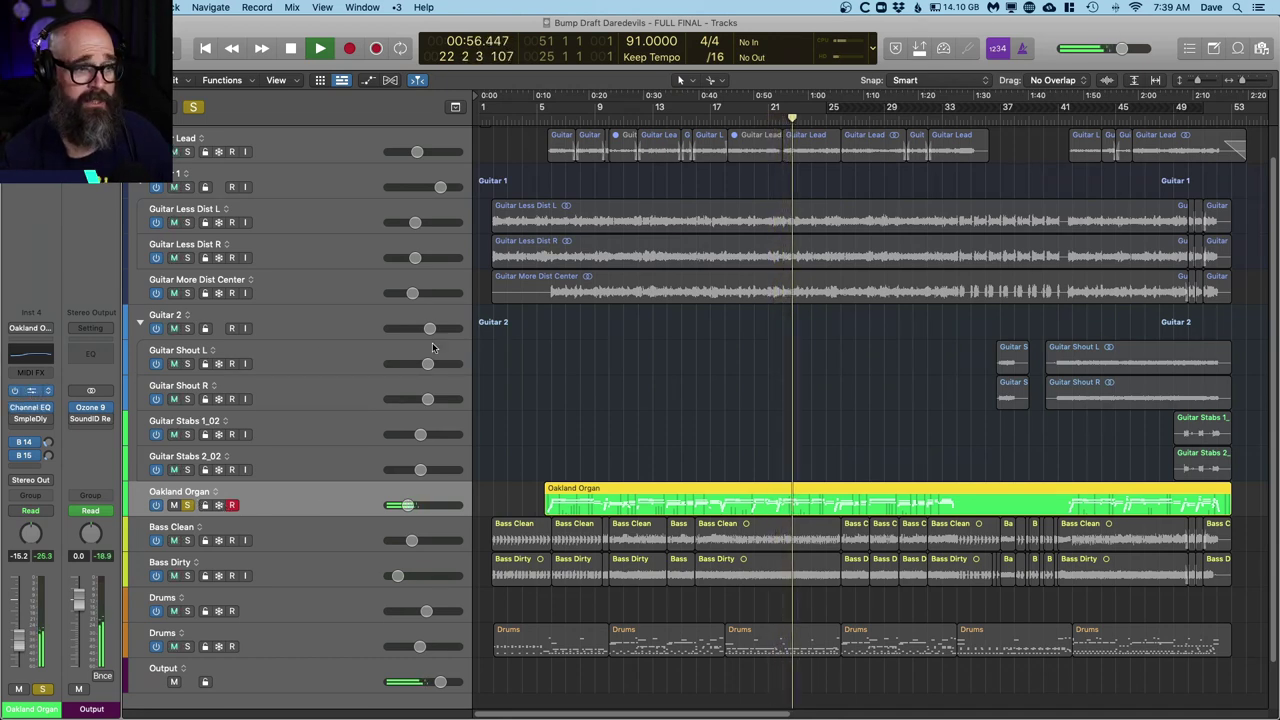
left_click_drag(782, 197, 729, 170)
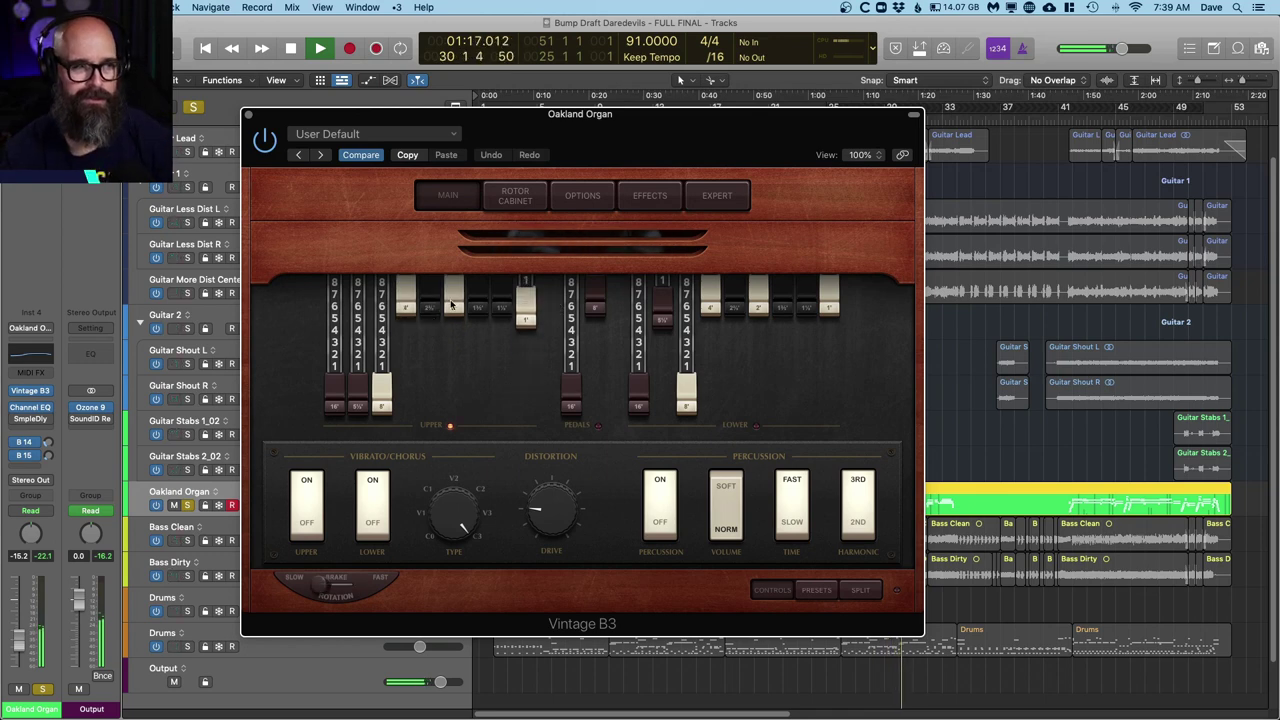
left_click(248, 115)
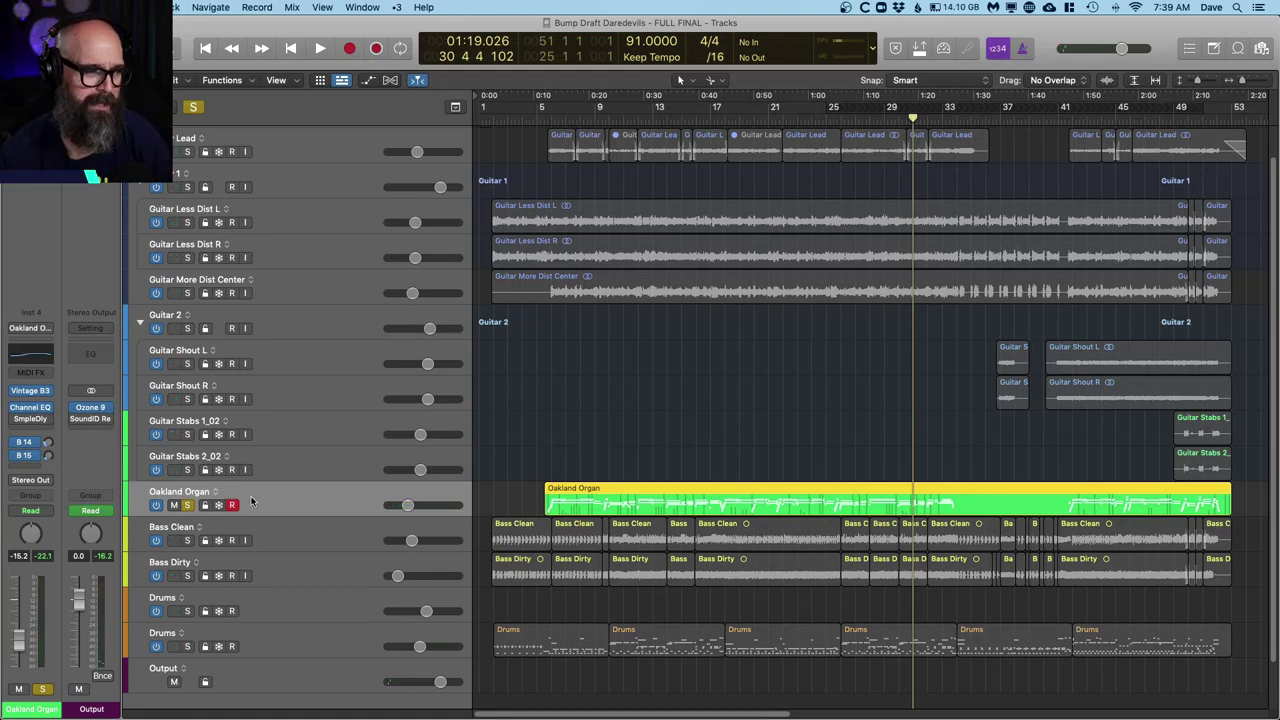
Step: Turn off the Oakland Organ solo and solo the Guitar Lead track instead
left_click(187, 505)
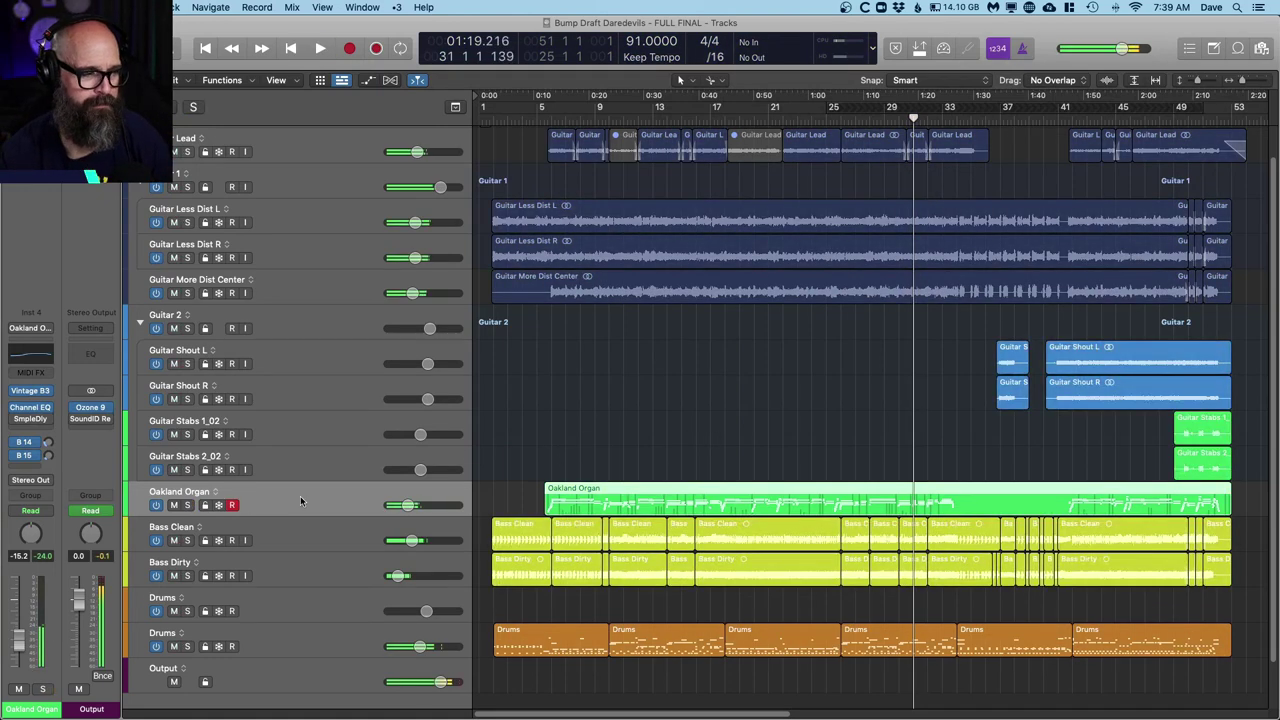
scroll(395, 284, "up", 1)
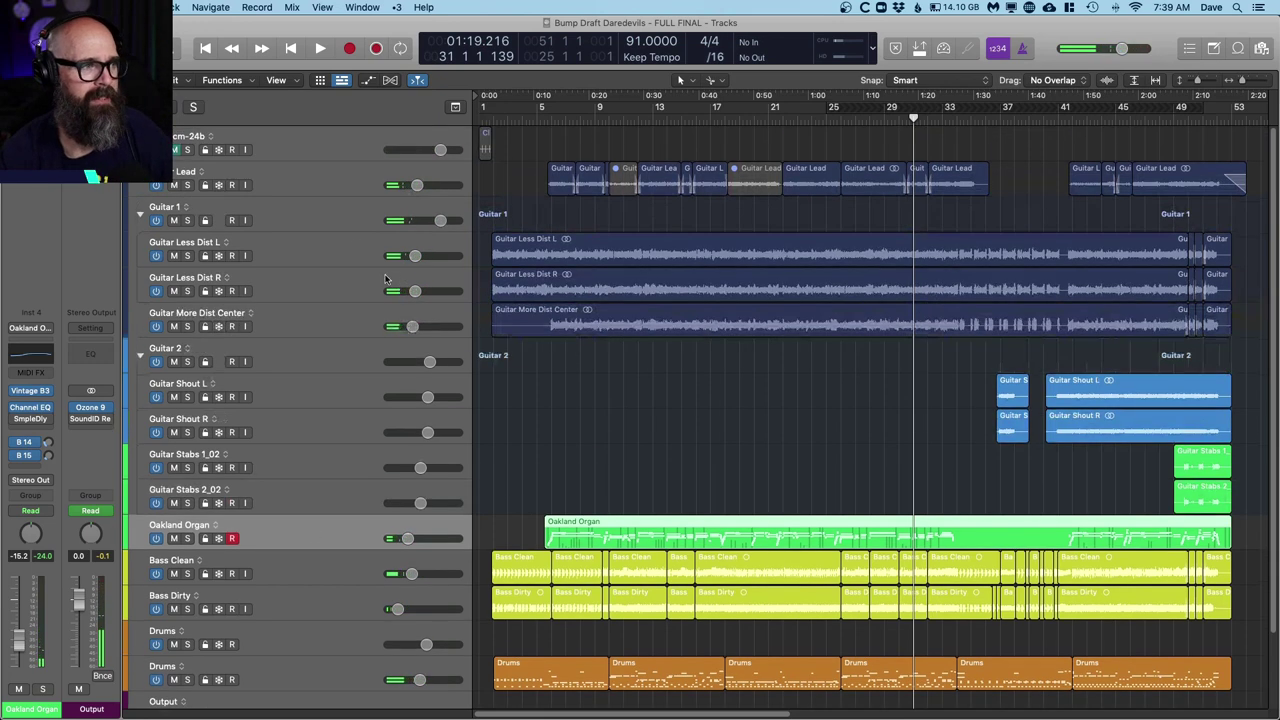
left_click(187, 185)
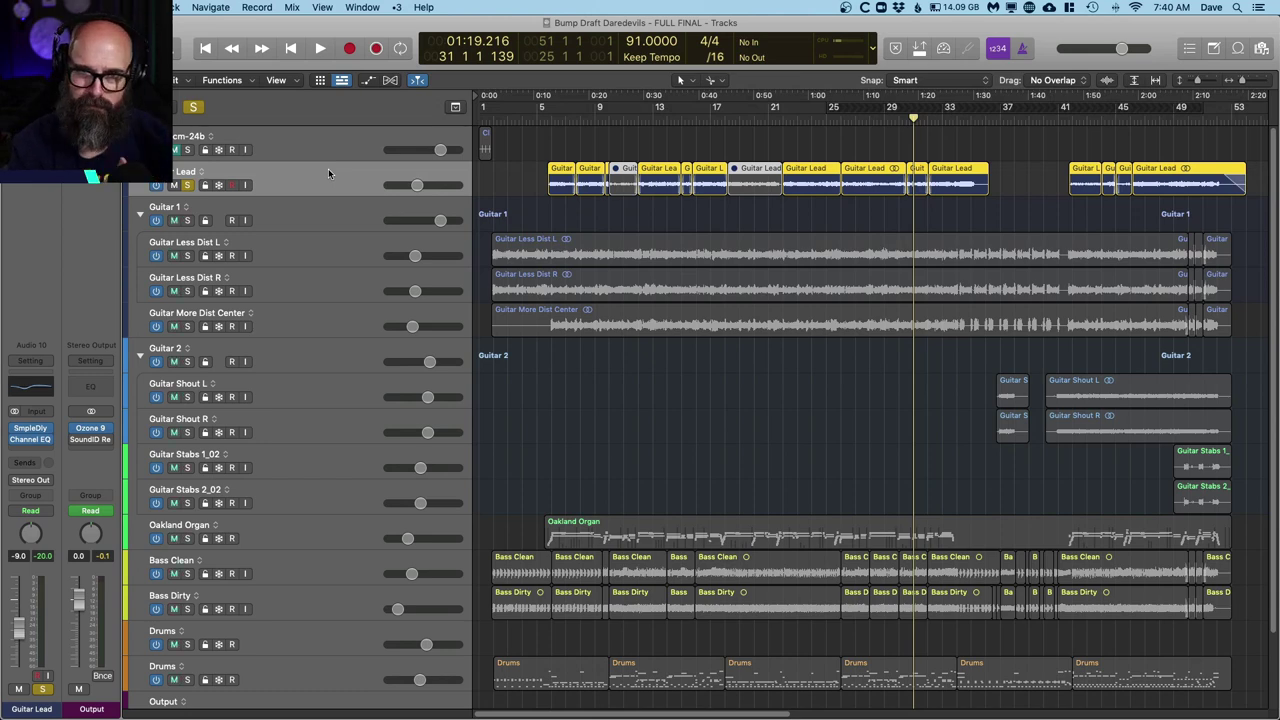
Step: Play the soloed Guitar Lead track from its first region, with its waveforms enlarged
left_click(552, 126)
key("space")
key("super+Right")
key("Right")
key("space")
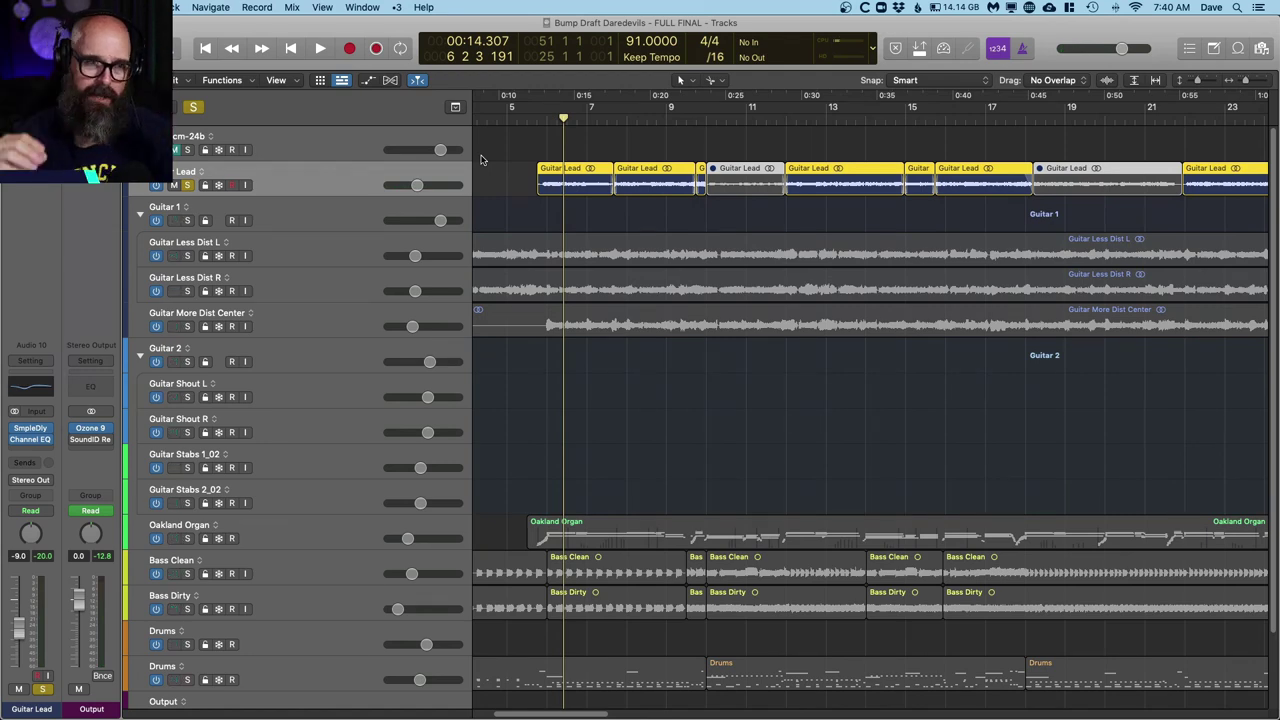
key("space")
key("super+Down")
key("super+Down")
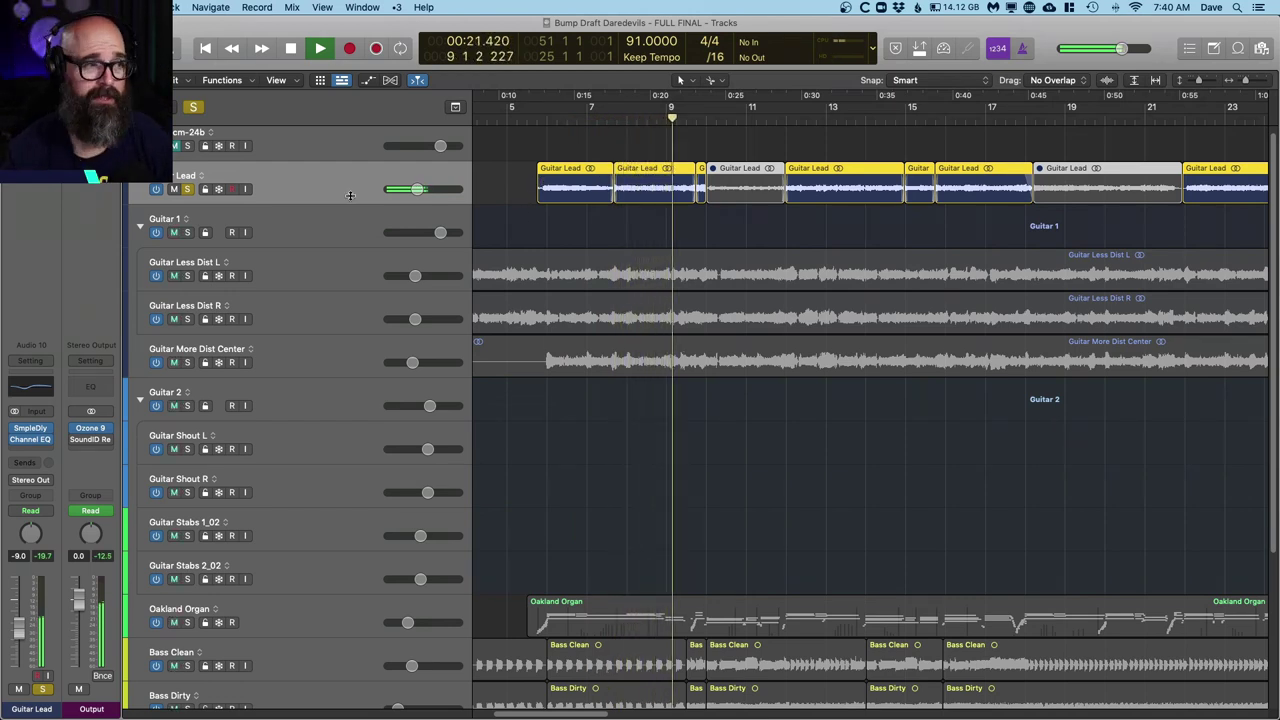
Step: Compare the Guitar Lead in the full mix and in solo during playback, ending with the solo off
key("s")
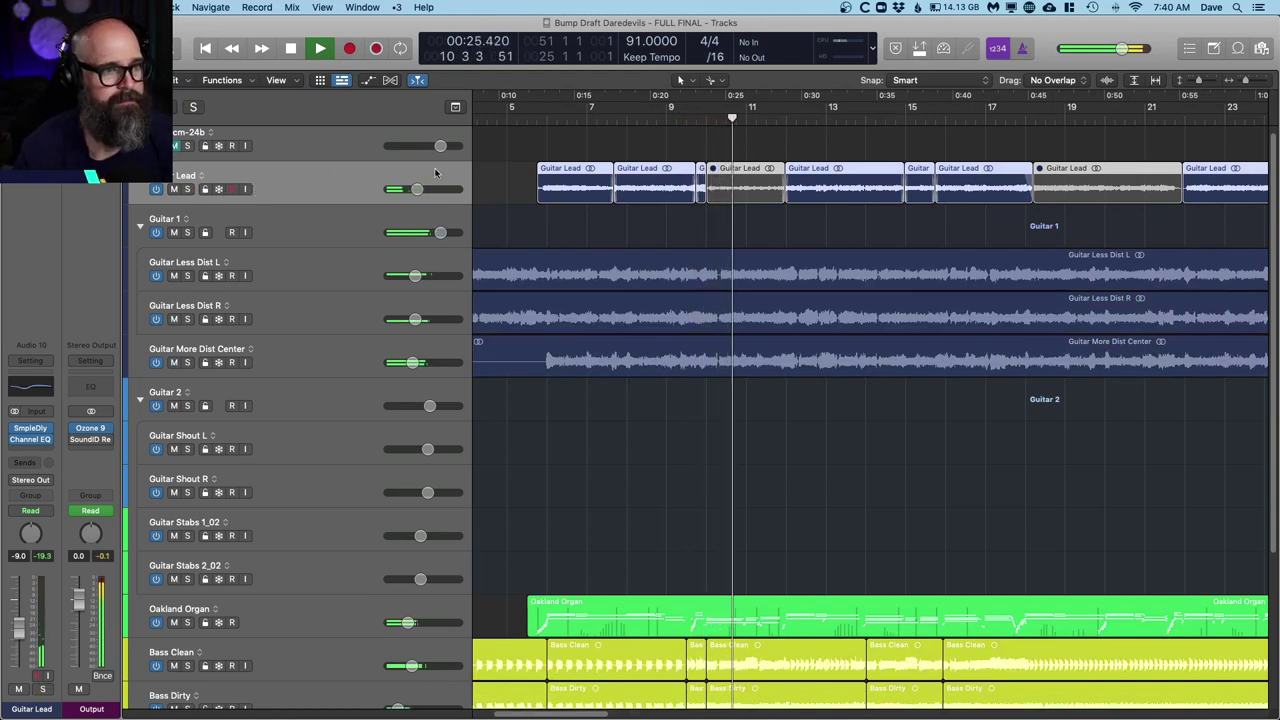
left_click(187, 189)
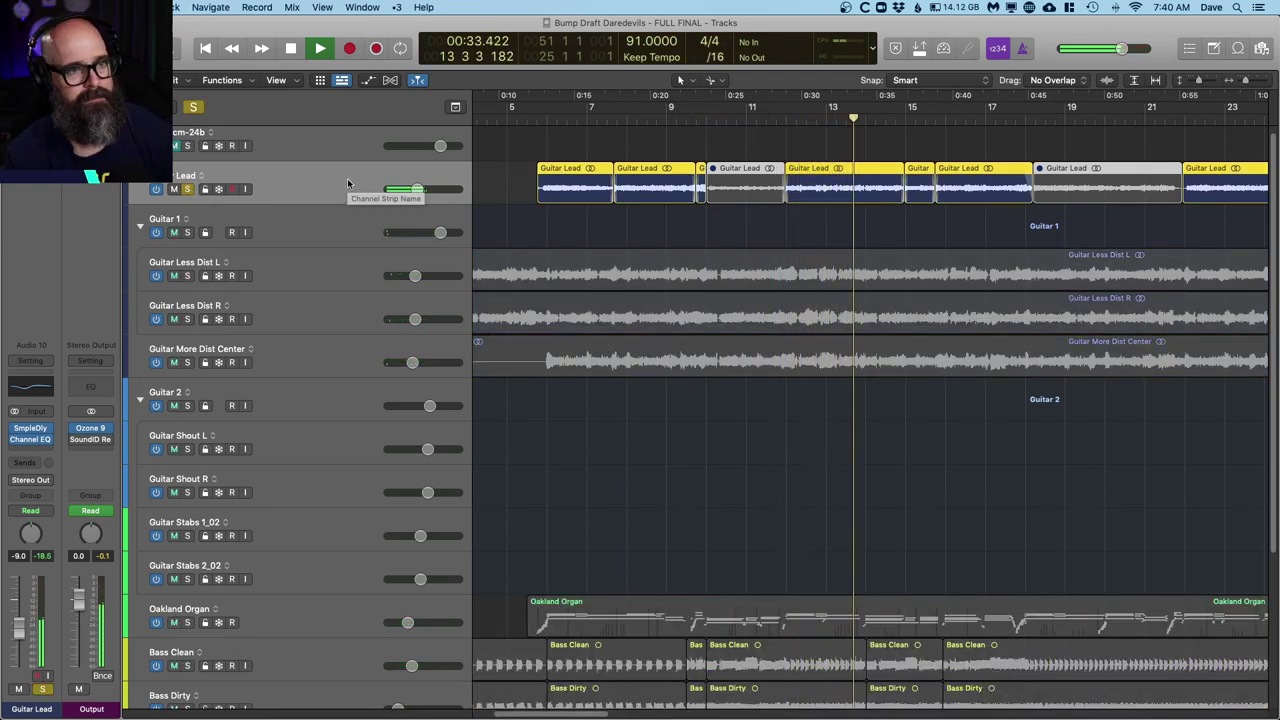
scroll(726, 228, "up", 4)
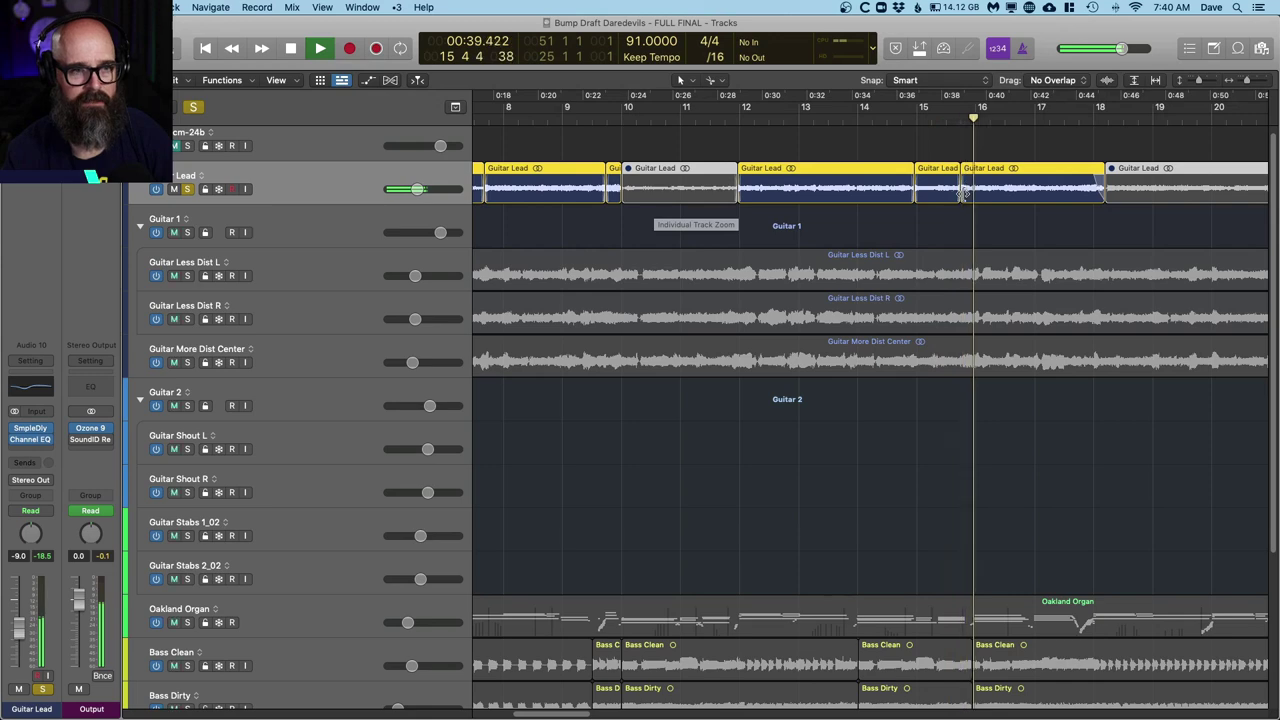
scroll(960, 193, "right", 4)
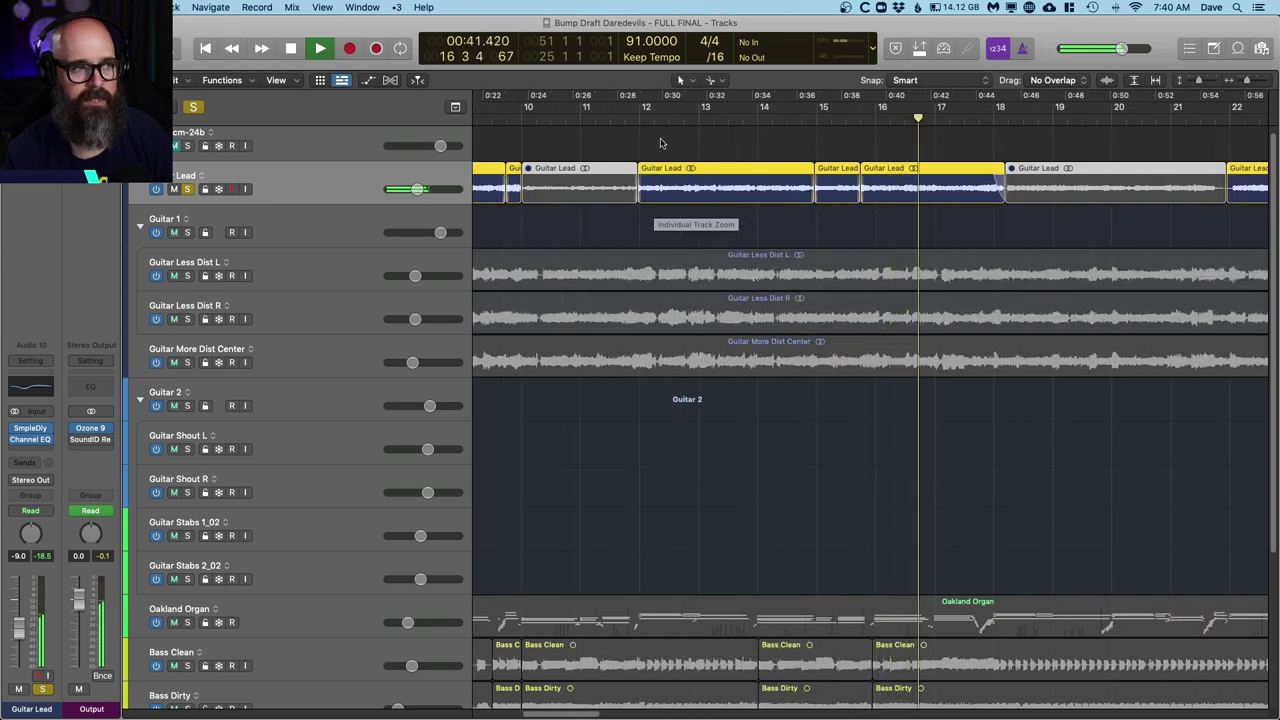
scroll(477, 188, "right", 2)
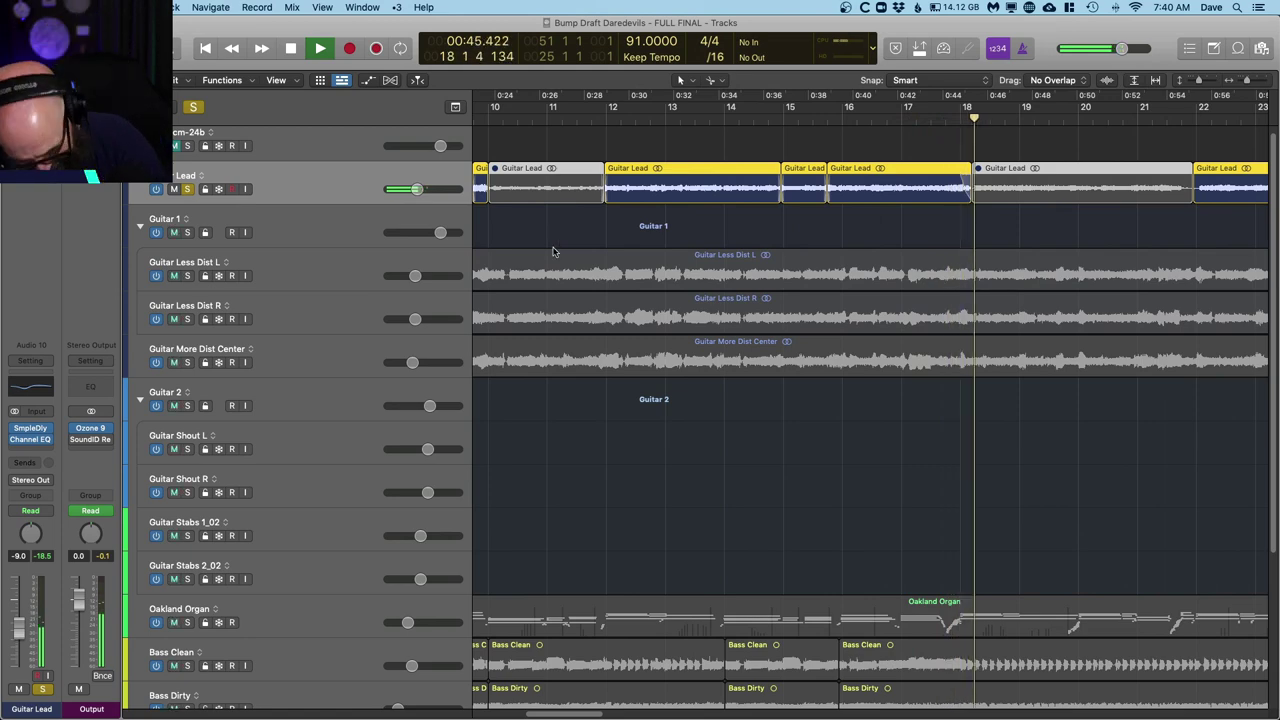
left_click(187, 189)
scroll(613, 246, "right", 5)
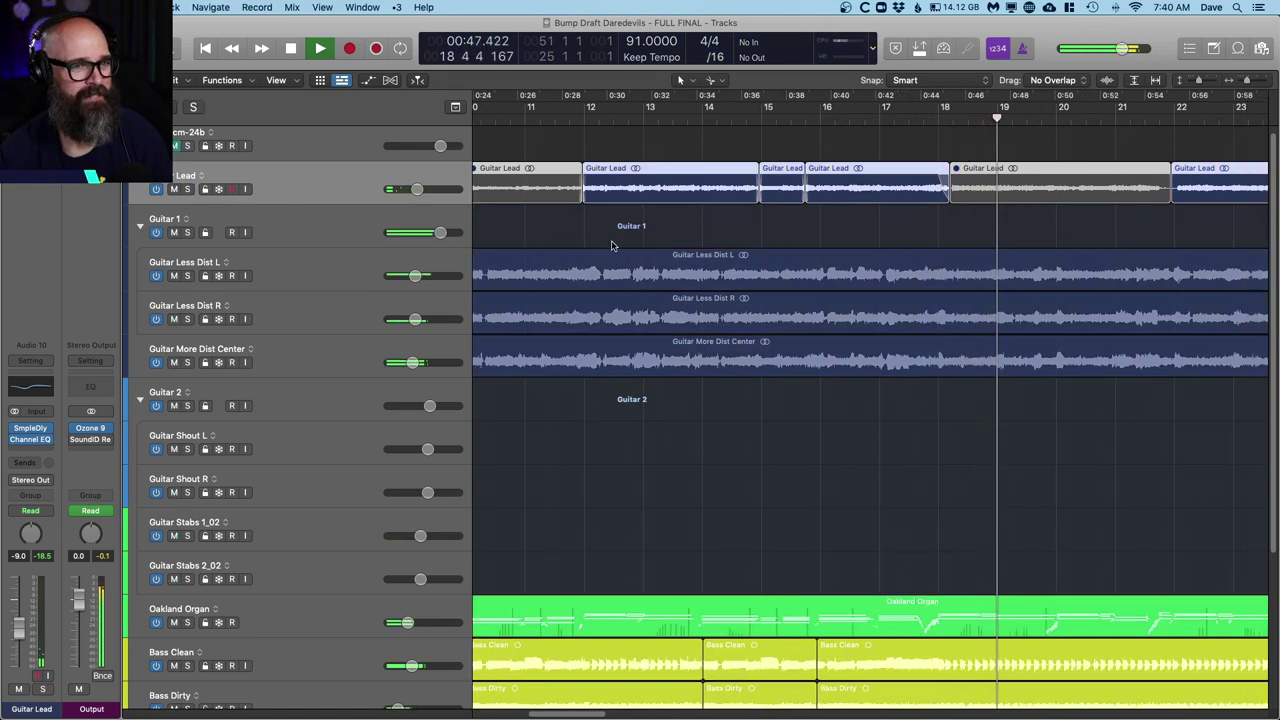
Step: Stop playback and look over the whole arrangement from the guitars down to the Drums tracks
key("space")
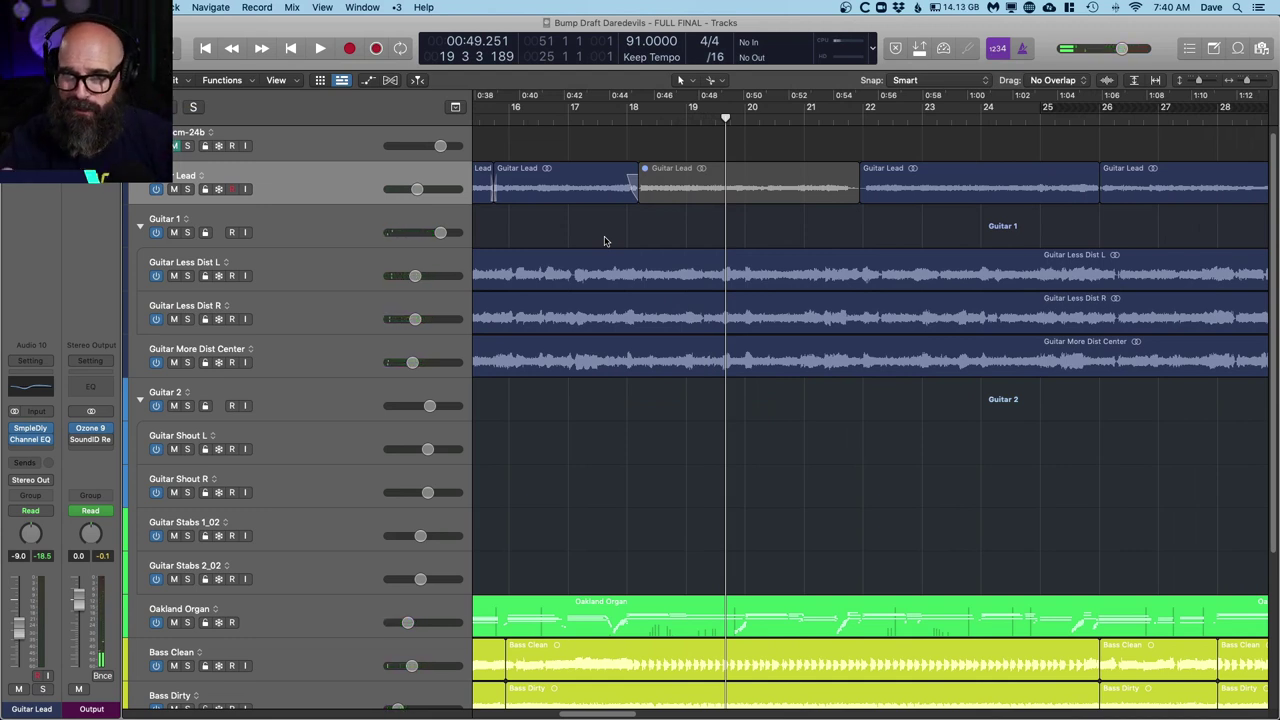
left_click(755, 228, "ctrl+alt")
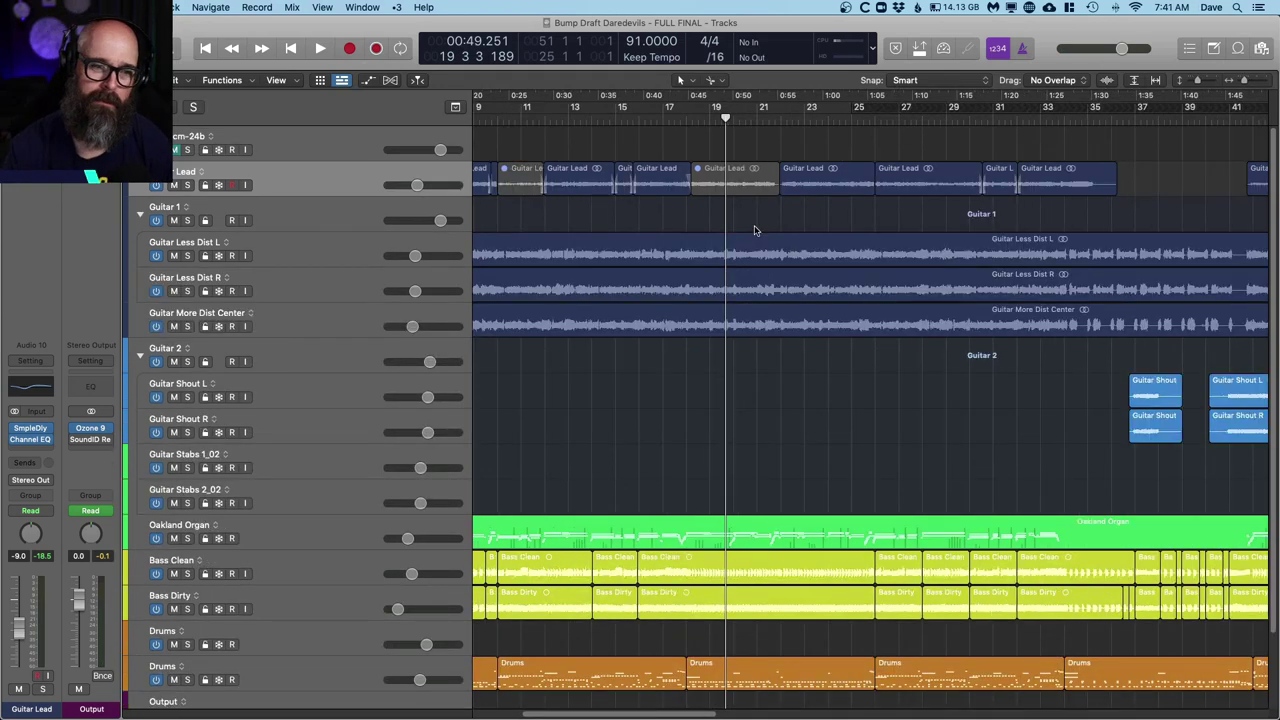
left_click(742, 296, "ctrl+alt")
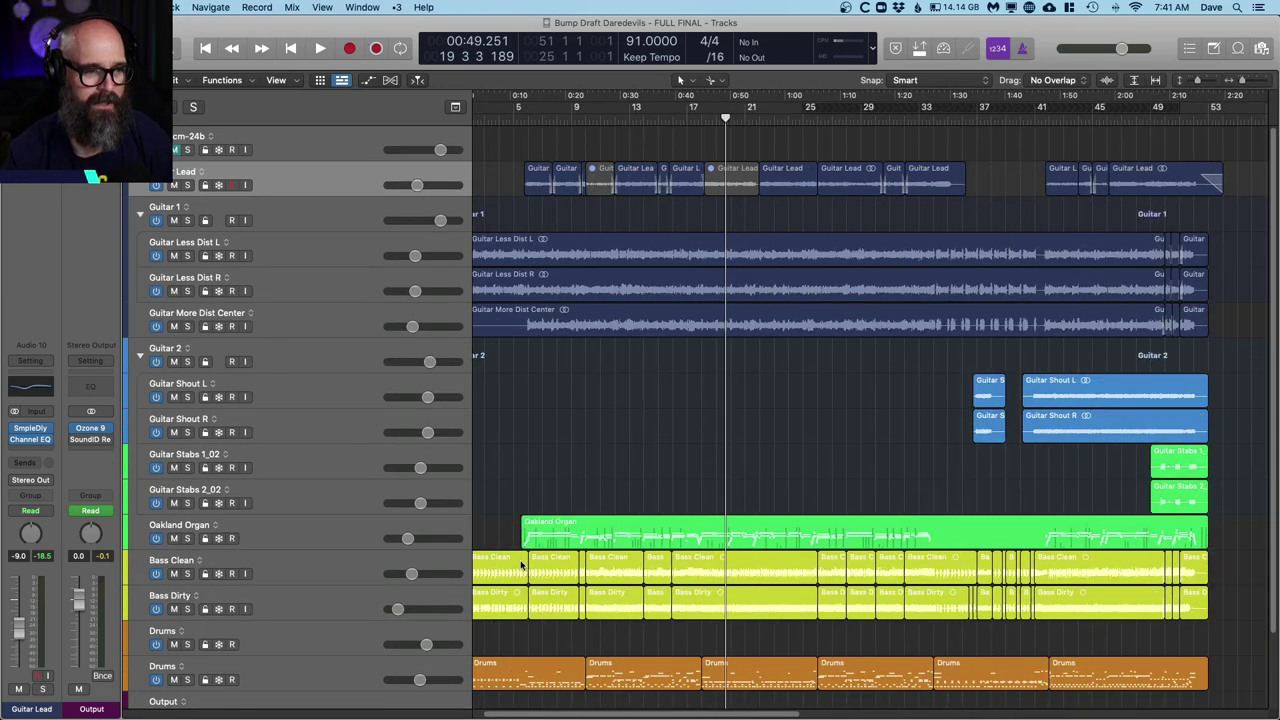
scroll(556, 578, "left", 2)
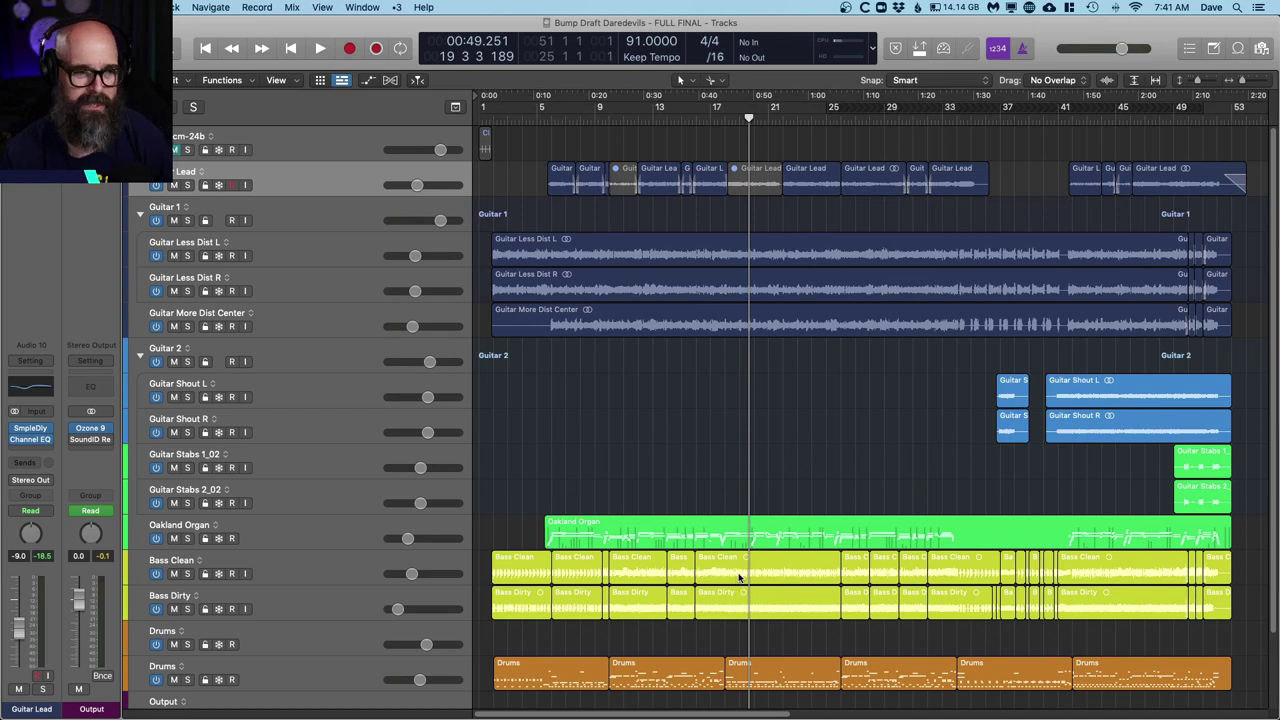
scroll(616, 480, "down", 2)
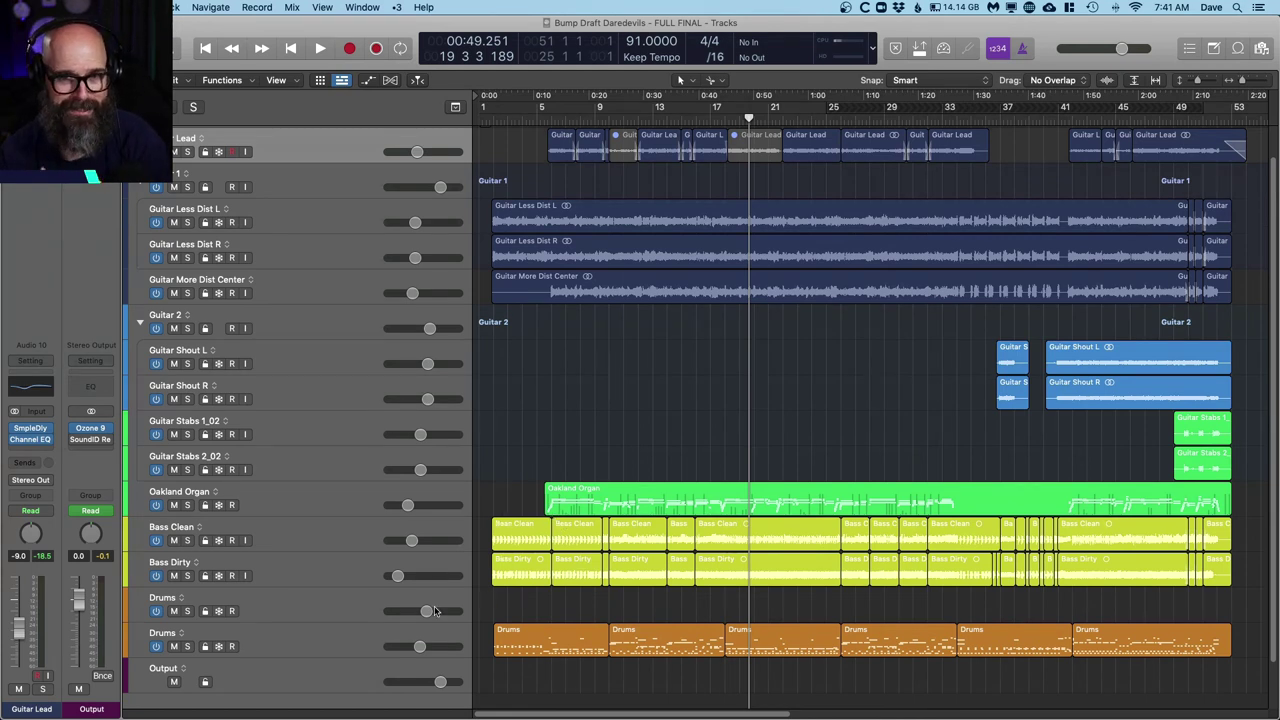
scroll(833, 430, "right", 5)
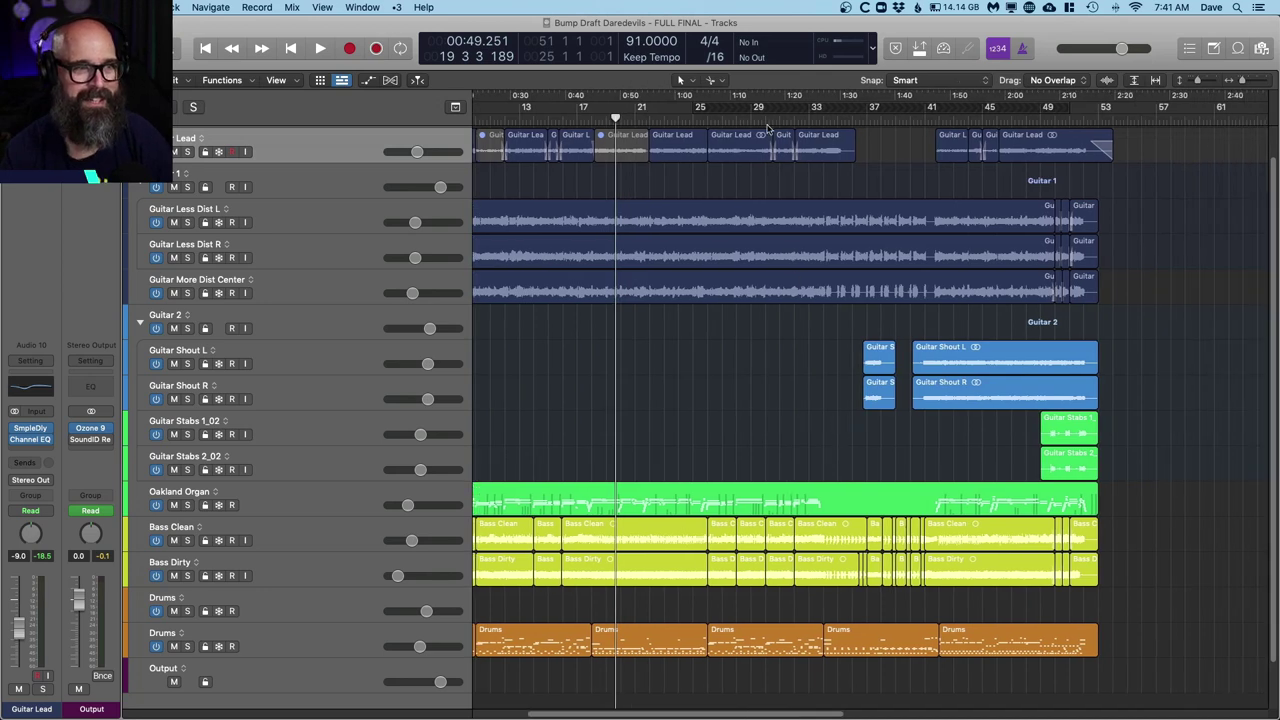
Step: Play the full mix from the start of the song, jumping ahead to sample passages around bars 22, 26 and 30
left_click(778, 119)
key("space")
key("z")
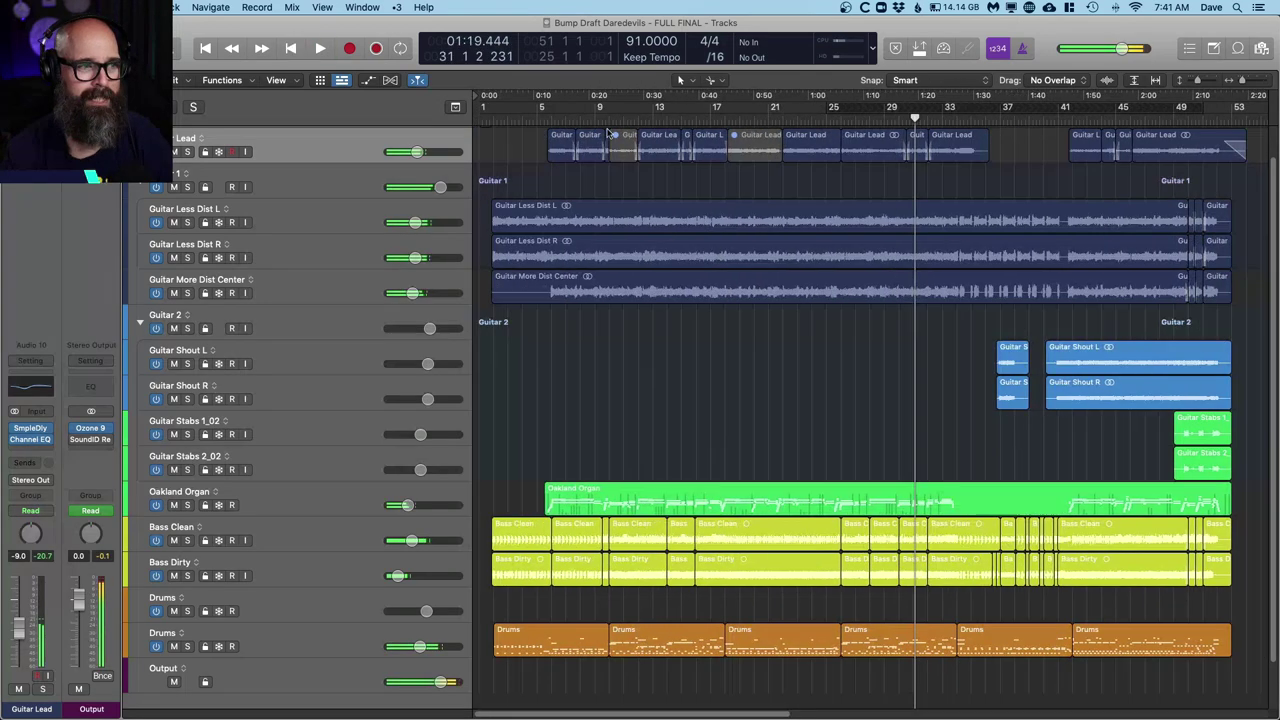
left_click(495, 119)
key("space")
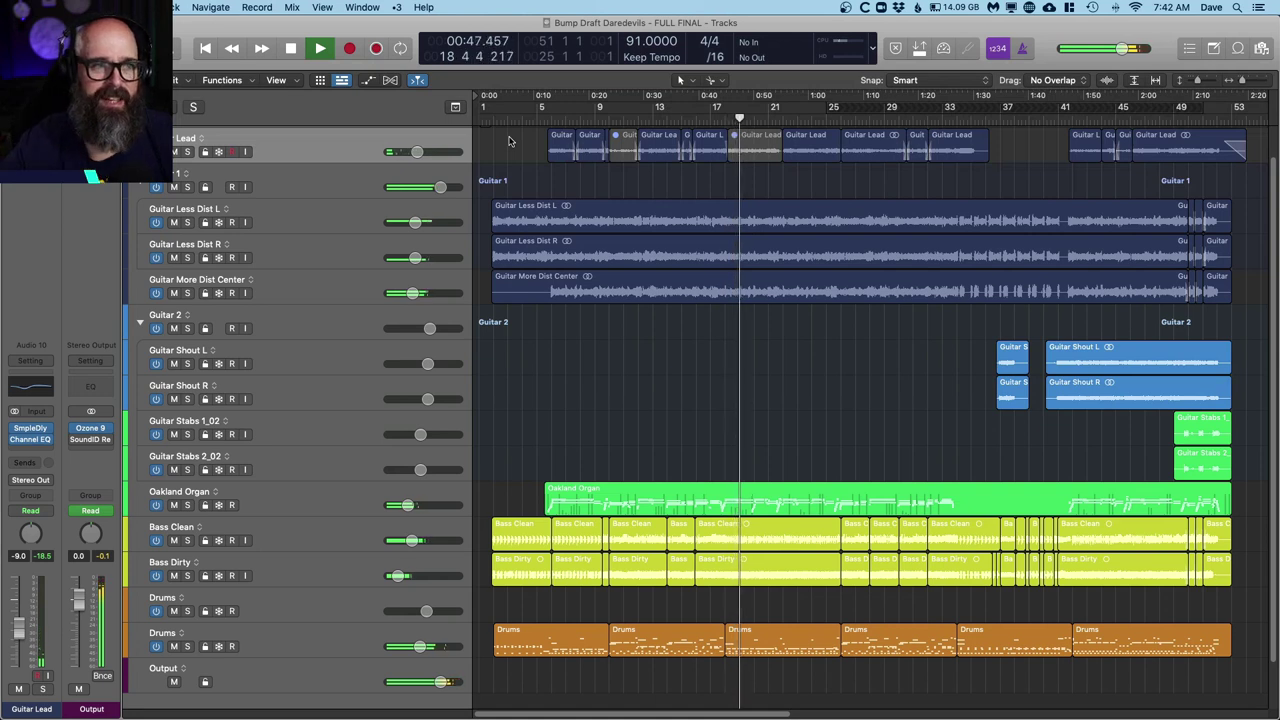
left_click(783, 120)
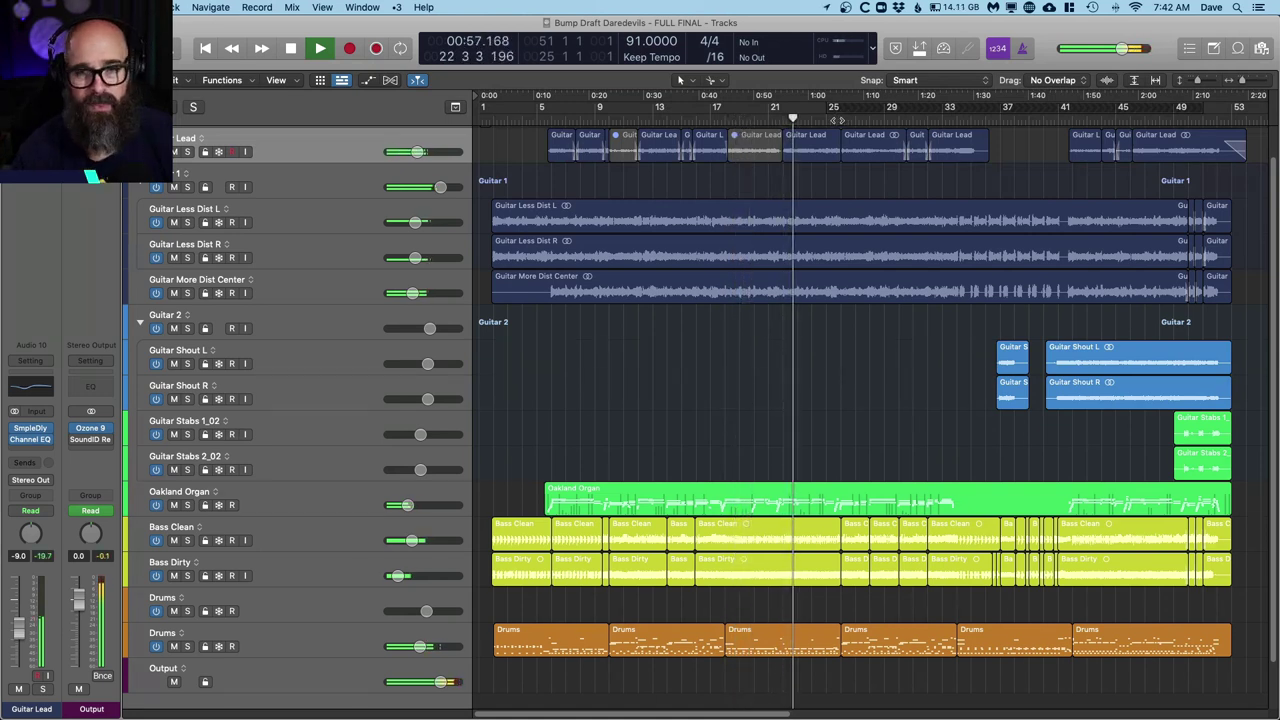
left_click(838, 119)
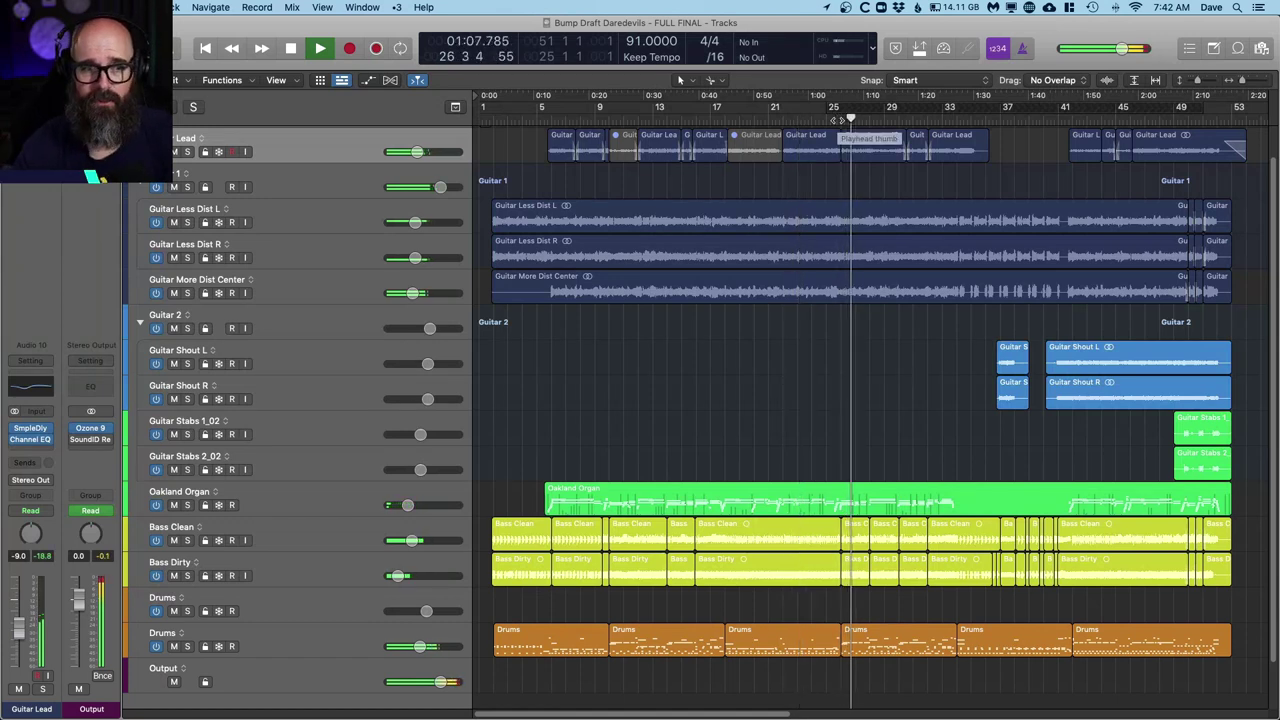
left_click(898, 119)
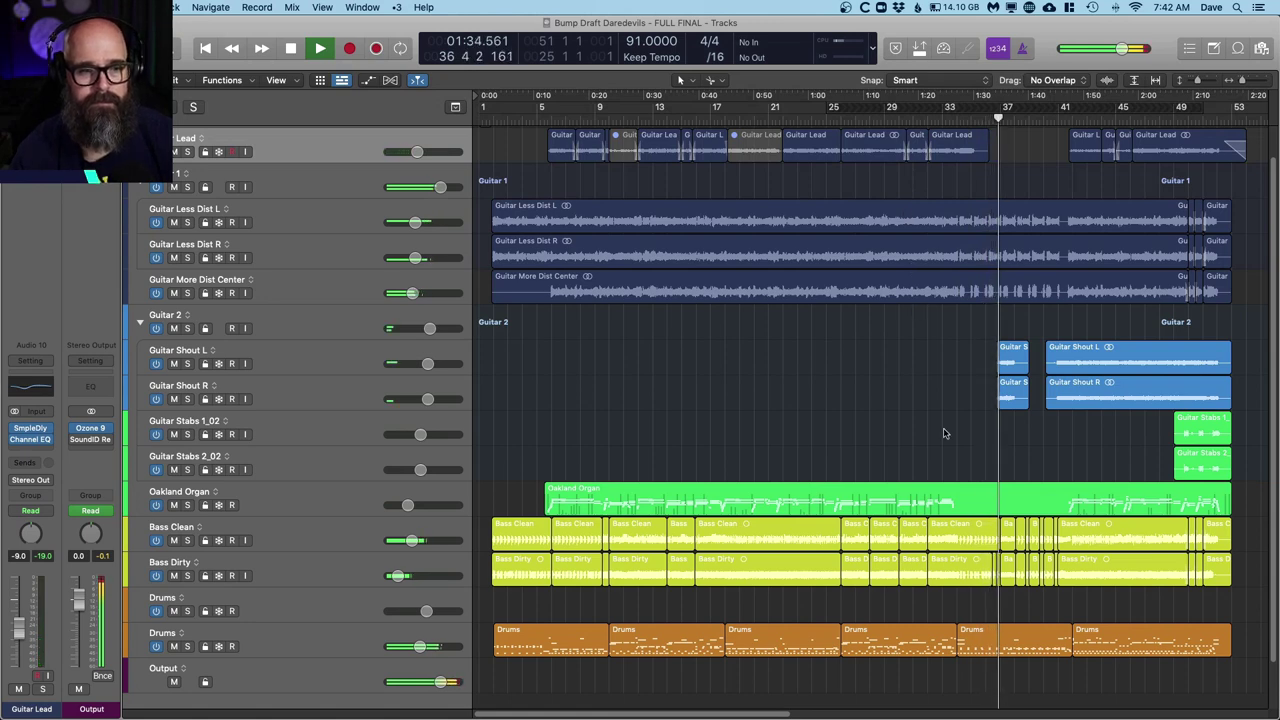
Step: Replay the full mix around the first Guitar Shout regions from about bar 36 and stop near bar 41
key("space")
key("super+Right")
key("super+Right")
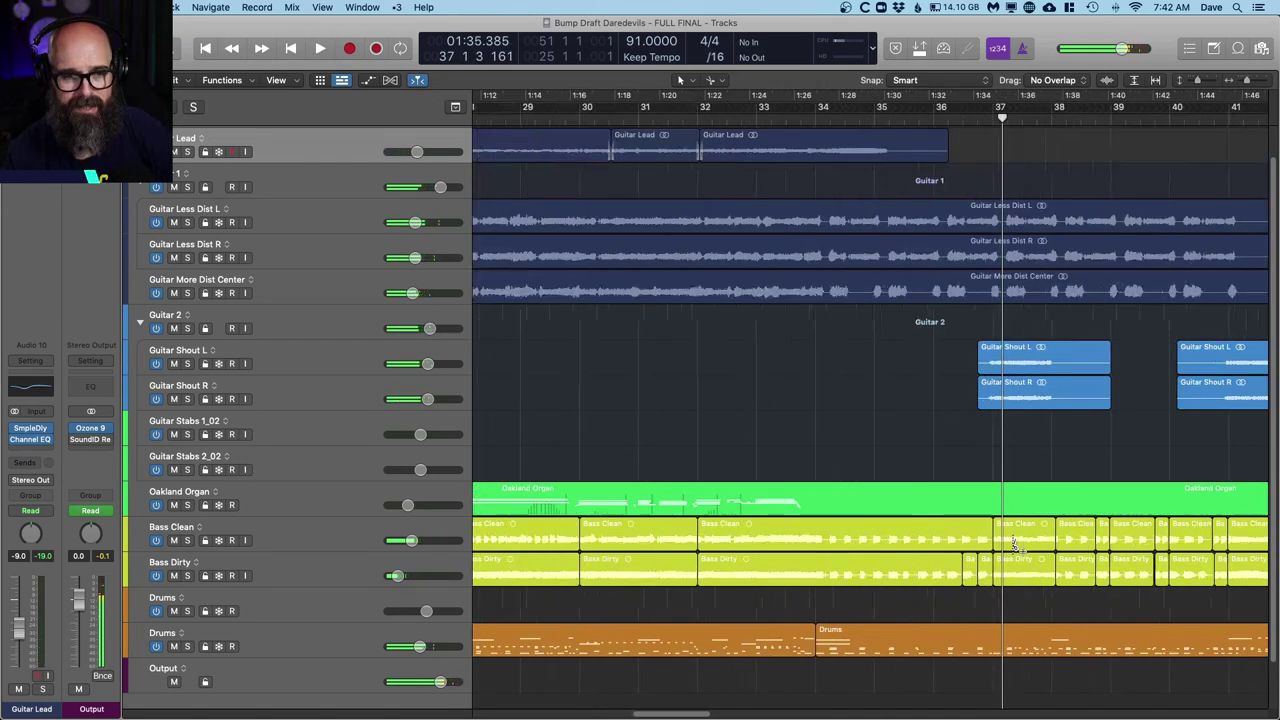
key("comma")
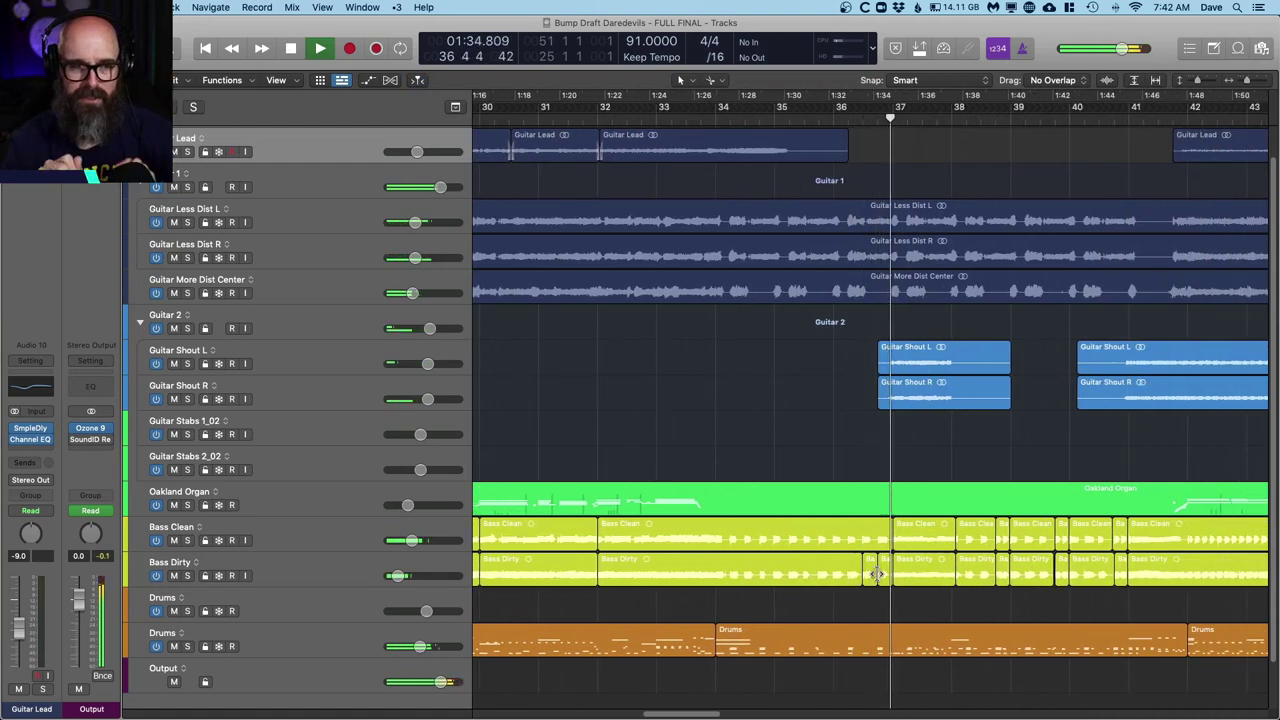
scroll(885, 573, "right", 5)
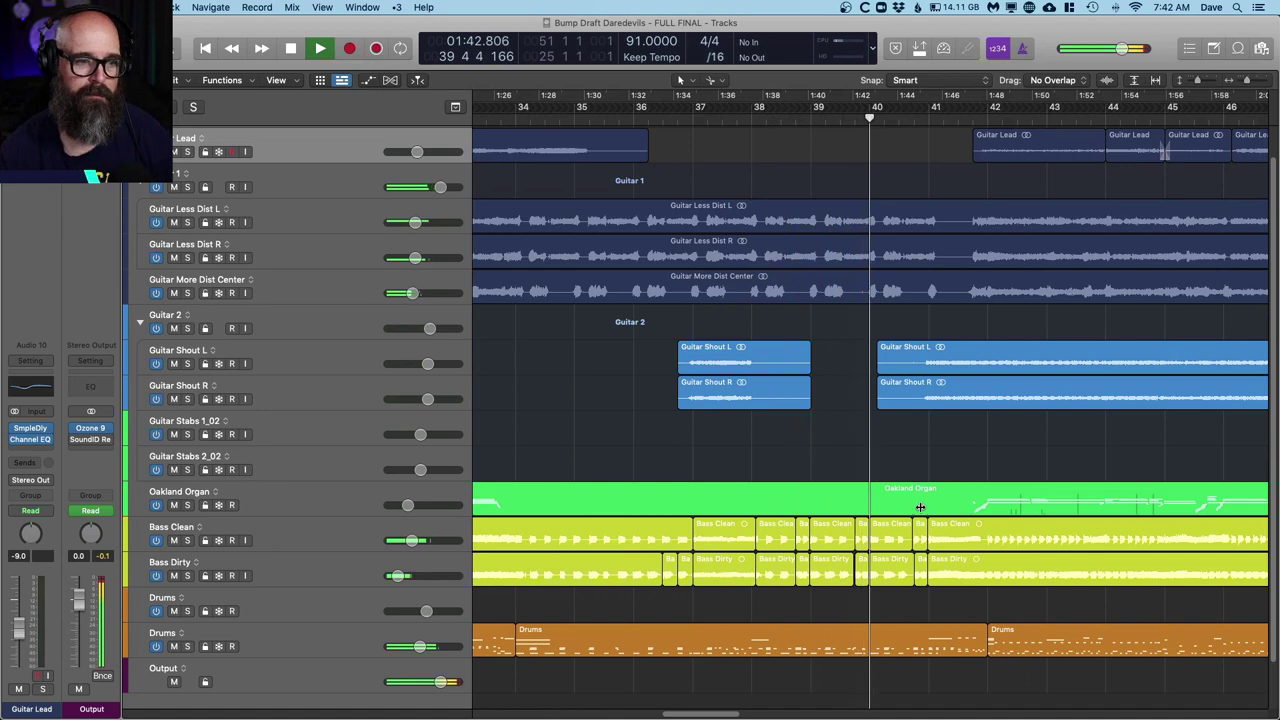
key("super+Left")
key("super+Left")
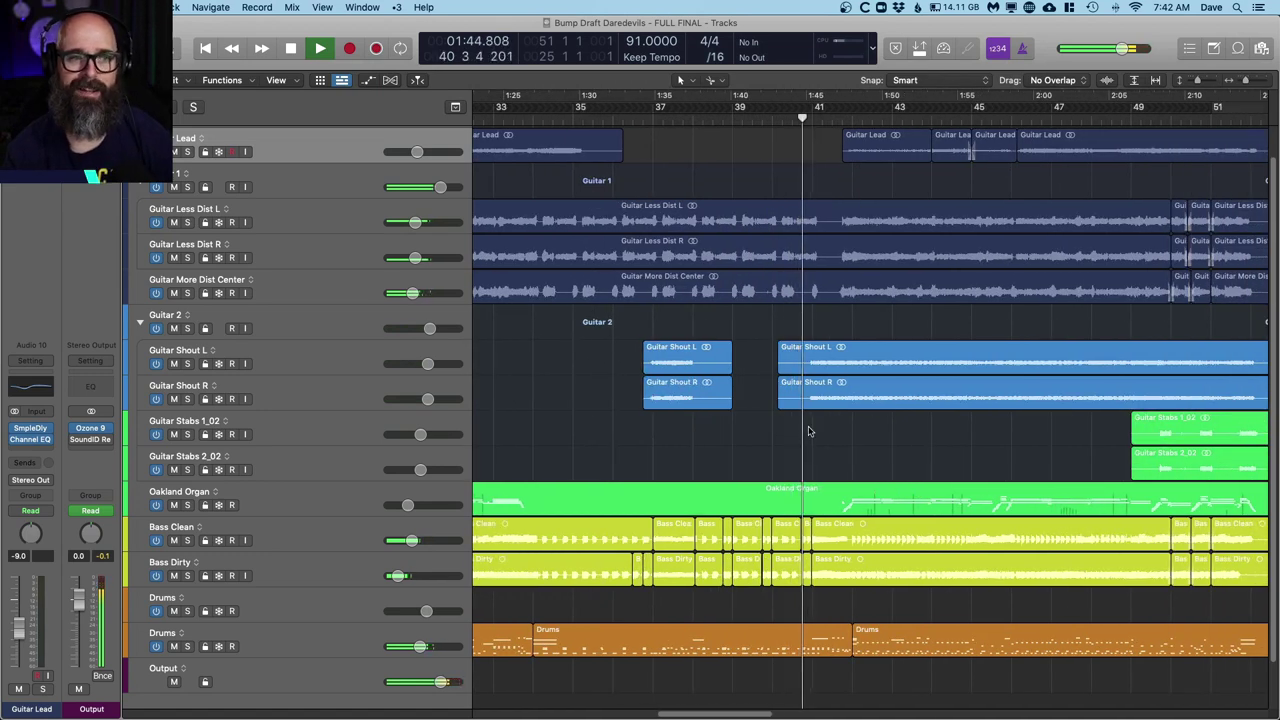
scroll(806, 440, "down", 1)
key("space")
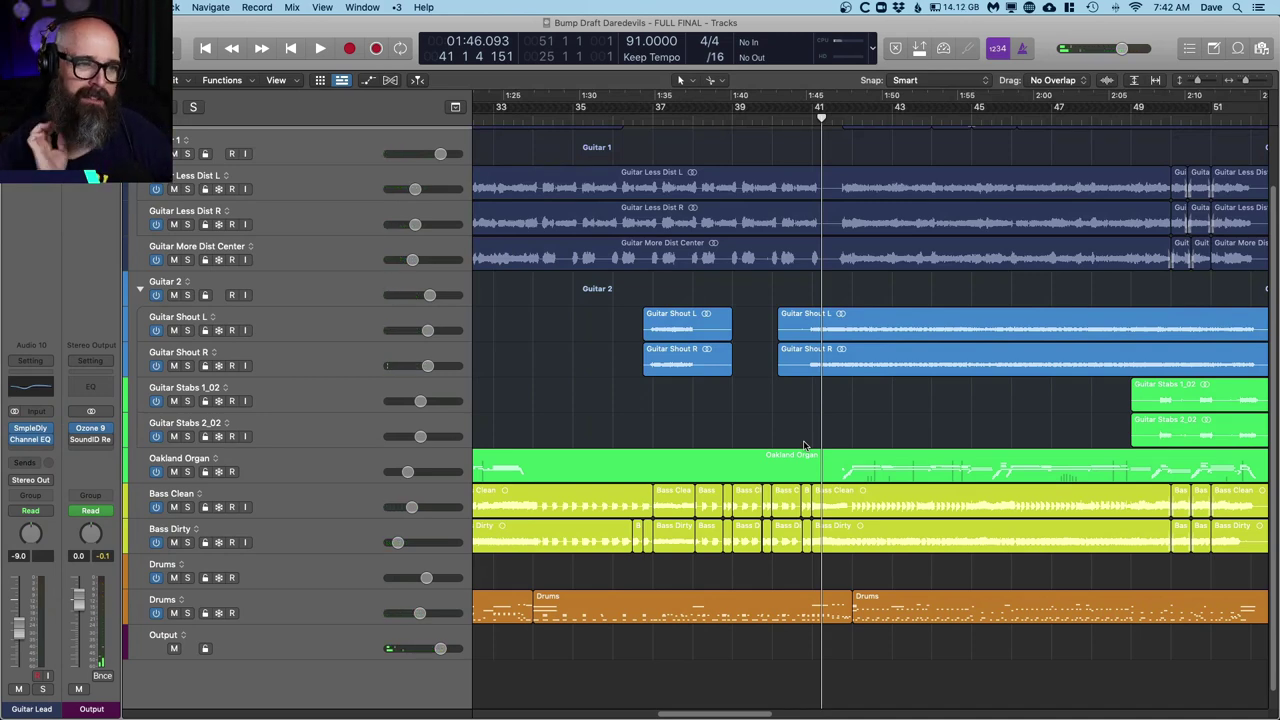
Step: Resume playback from bar 41 and solo the Guitar 2 stack to hear the shout guitars alone
scroll(803, 445, "up", 2)
scroll(800, 402, "right", 5)
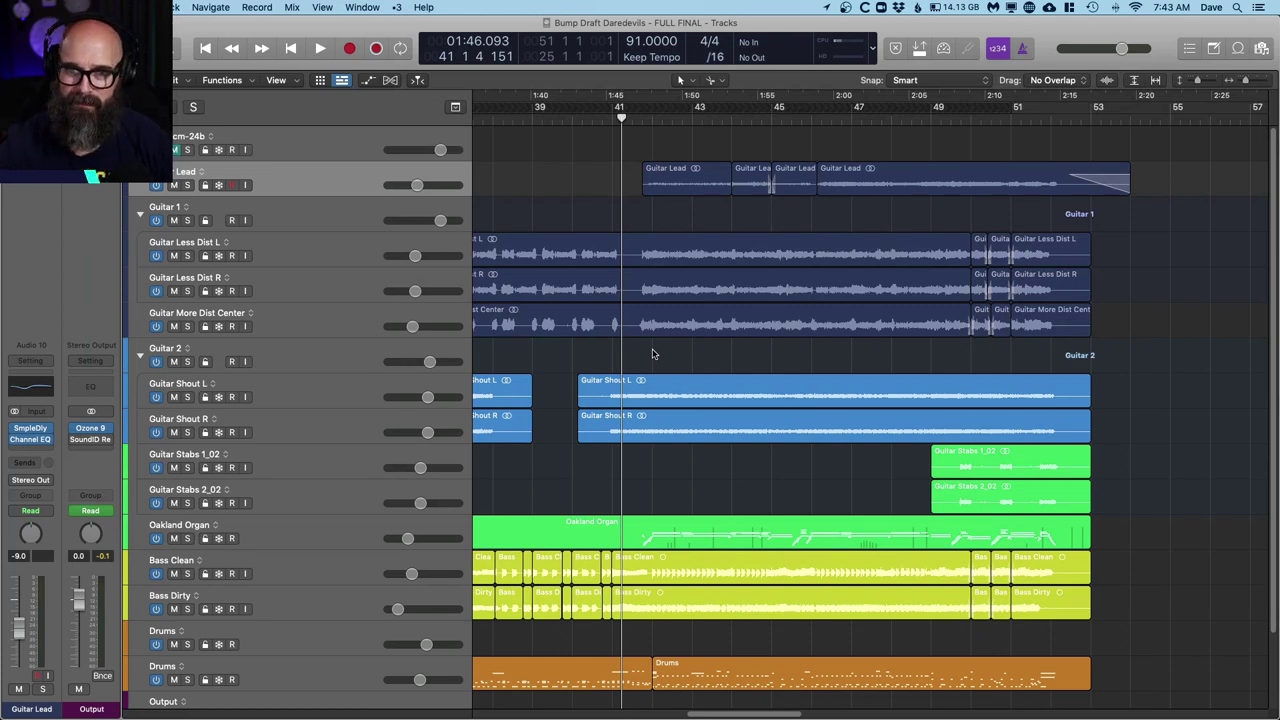
key("space")
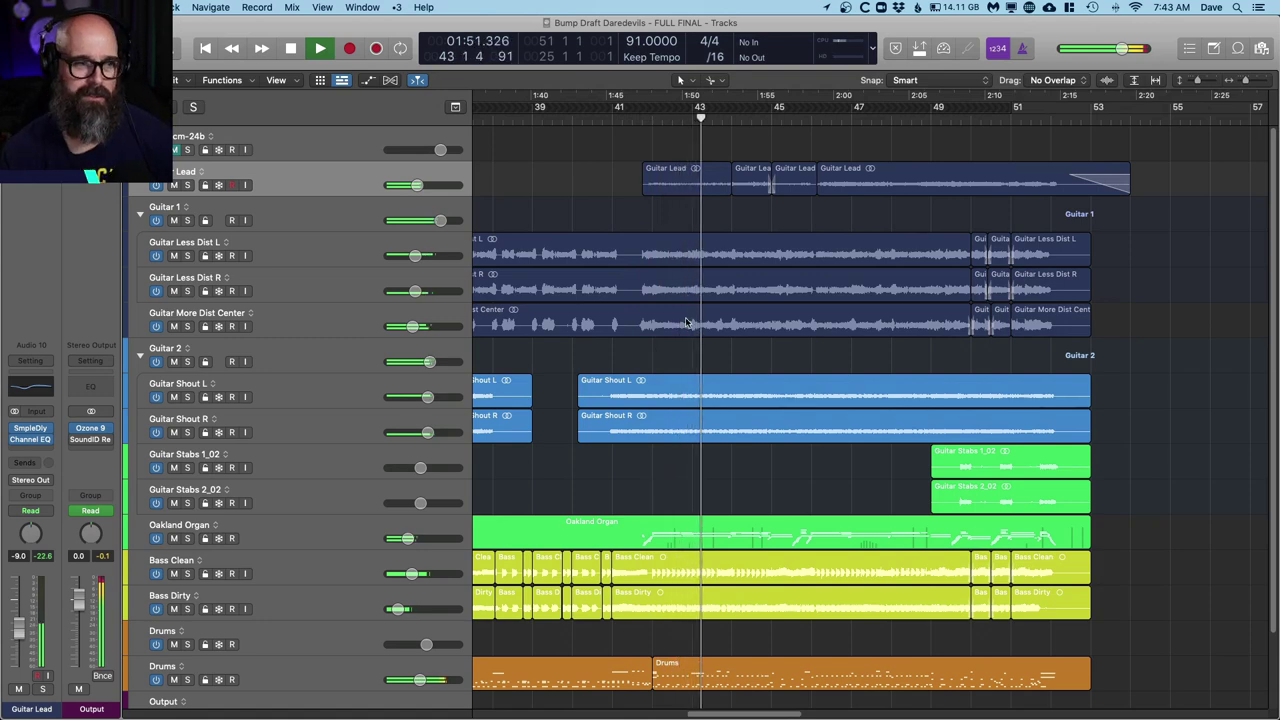
left_click(187, 361)
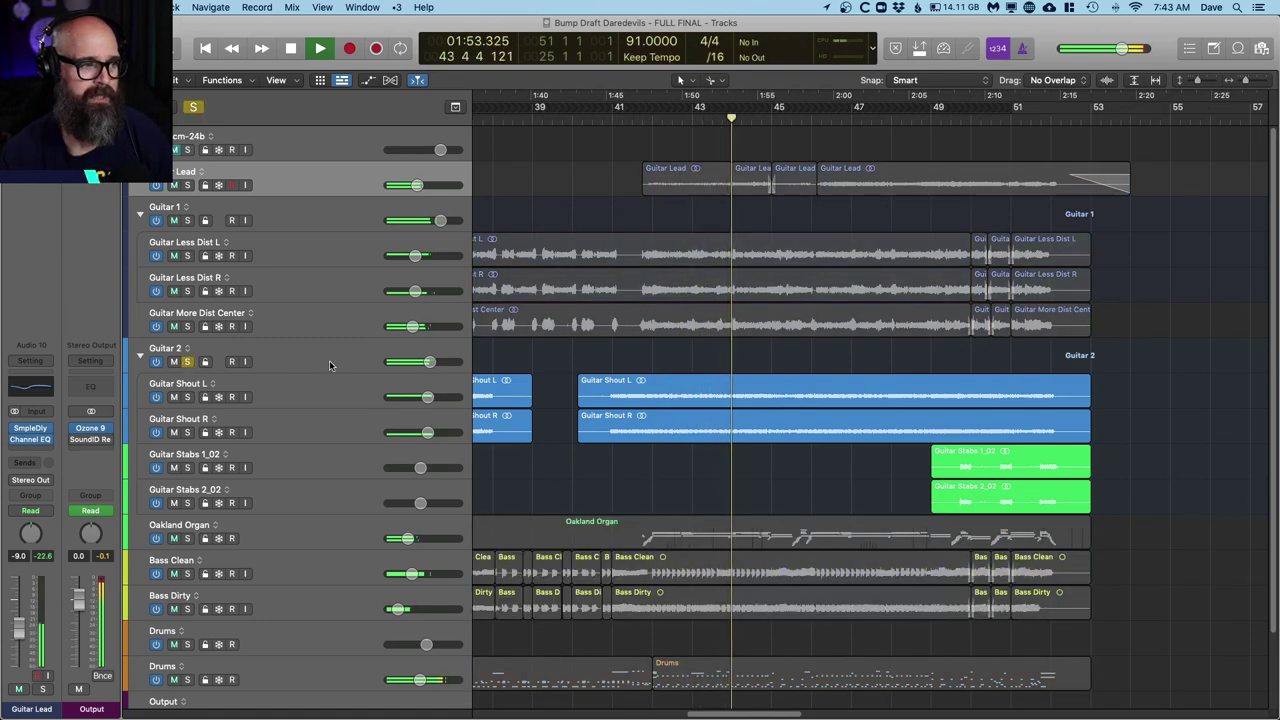
key("space")
key("super+Left")
key("space")
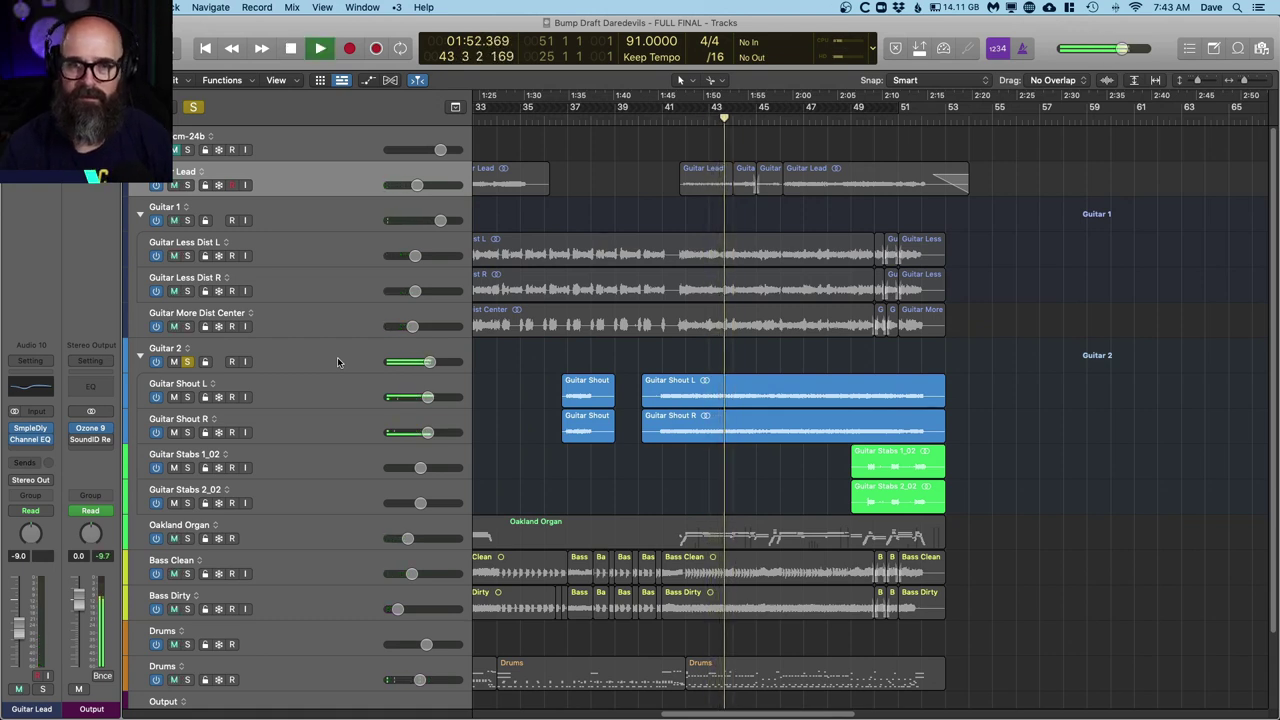
Step: Clear the Guitar 2 solo and listen to the full mix through the song's ending, stopping at bar 52
left_click(188, 362)
key("super+Right")
key("comma")
key("comma")
key("comma")
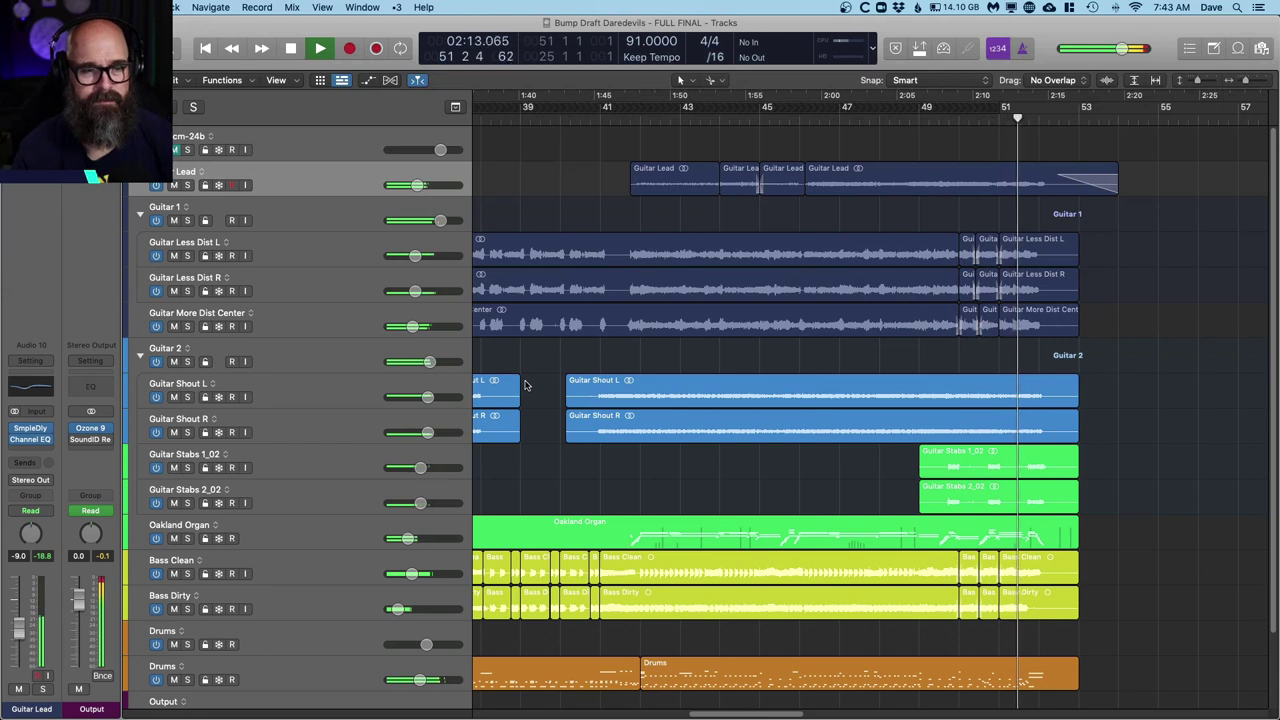
key("space")
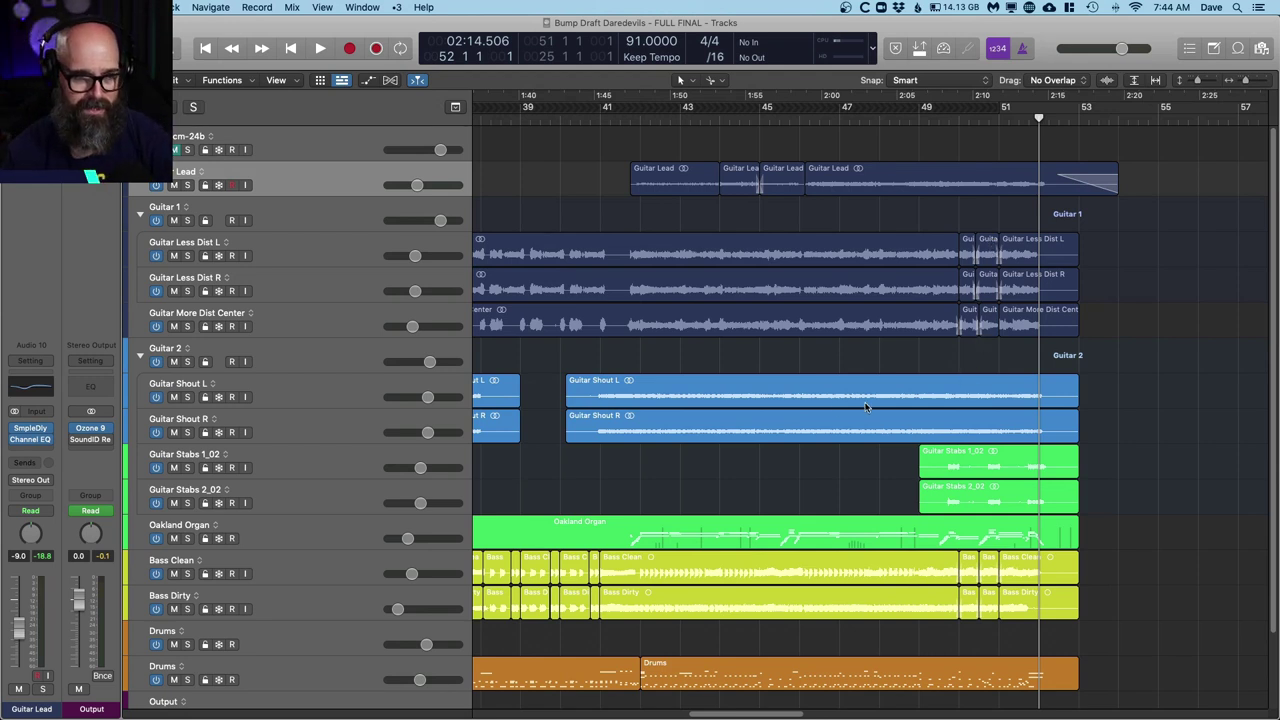
Step: Solo the Guitar 2 stack and move the playhead back to bar 41
left_click(186, 361)
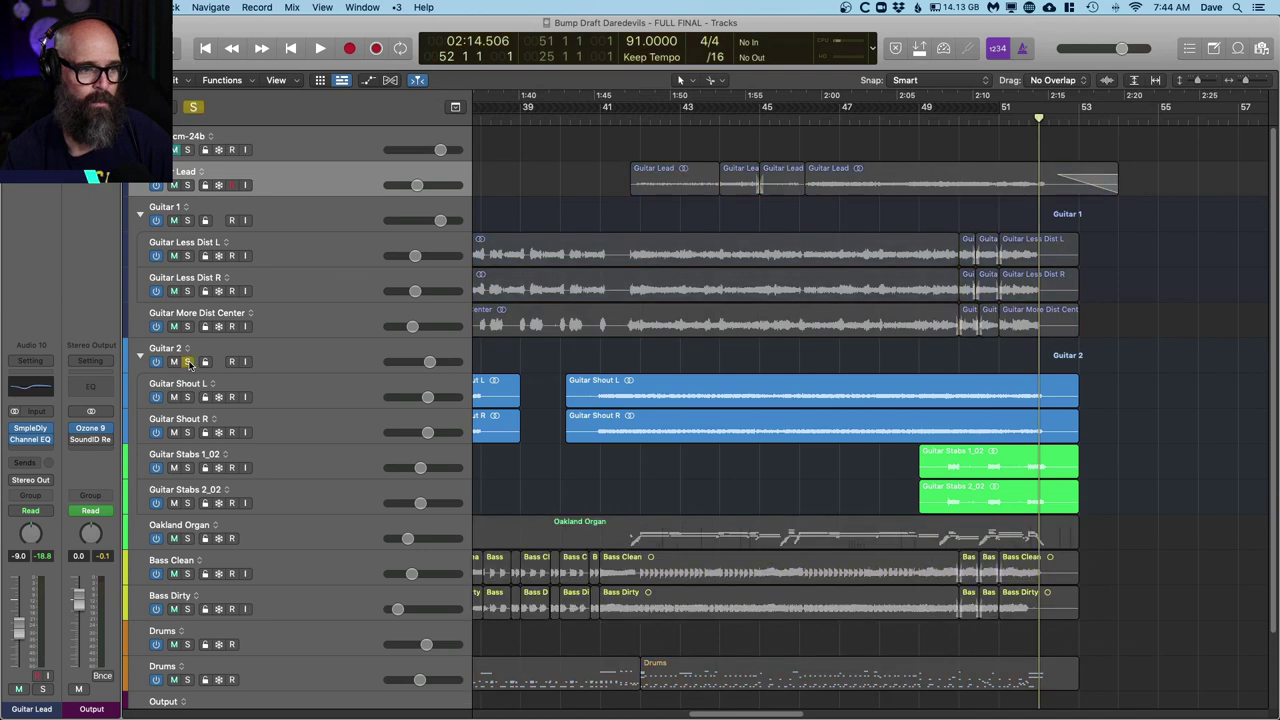
key("comma")
key("comma")
key("comma")
key("comma")
key("comma")
key("comma")
key("comma")
key("comma")
key("comma")
key("comma")
key("comma")
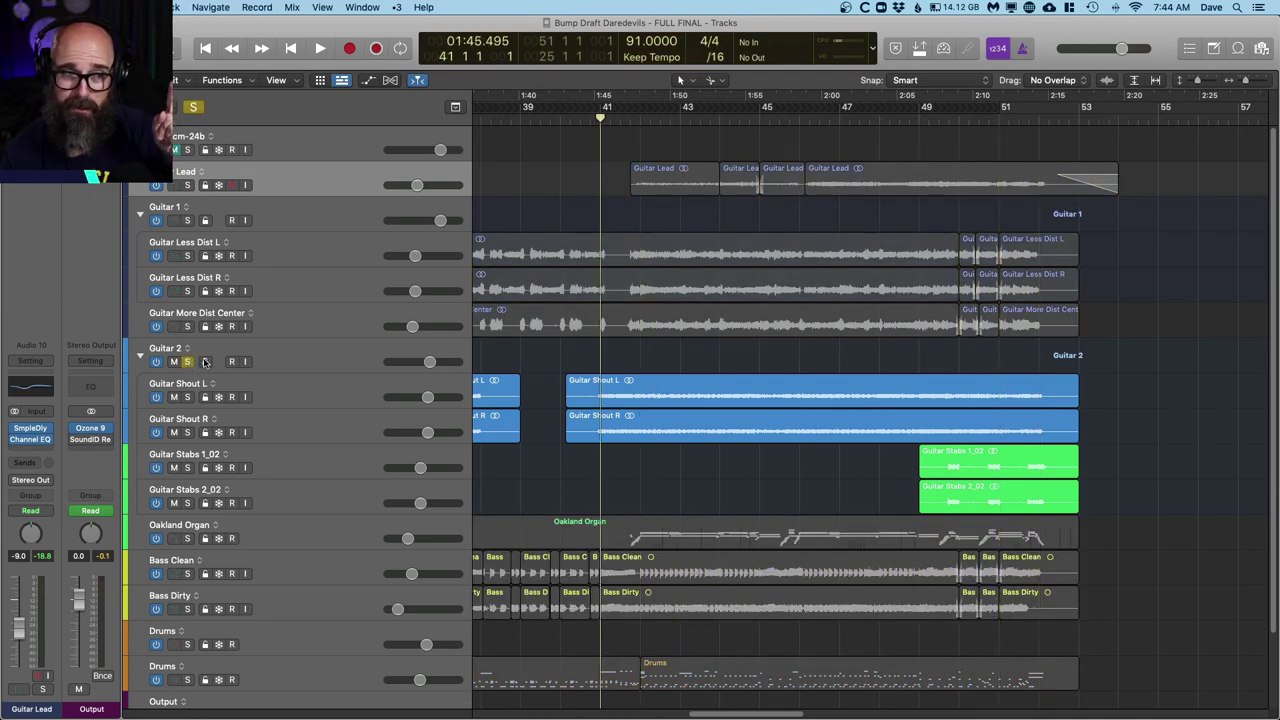
Step: Play the soloed Guitar 2 stack from bar 41, then jump ahead to the Guitar Stabs regions near bar 49
key("space")
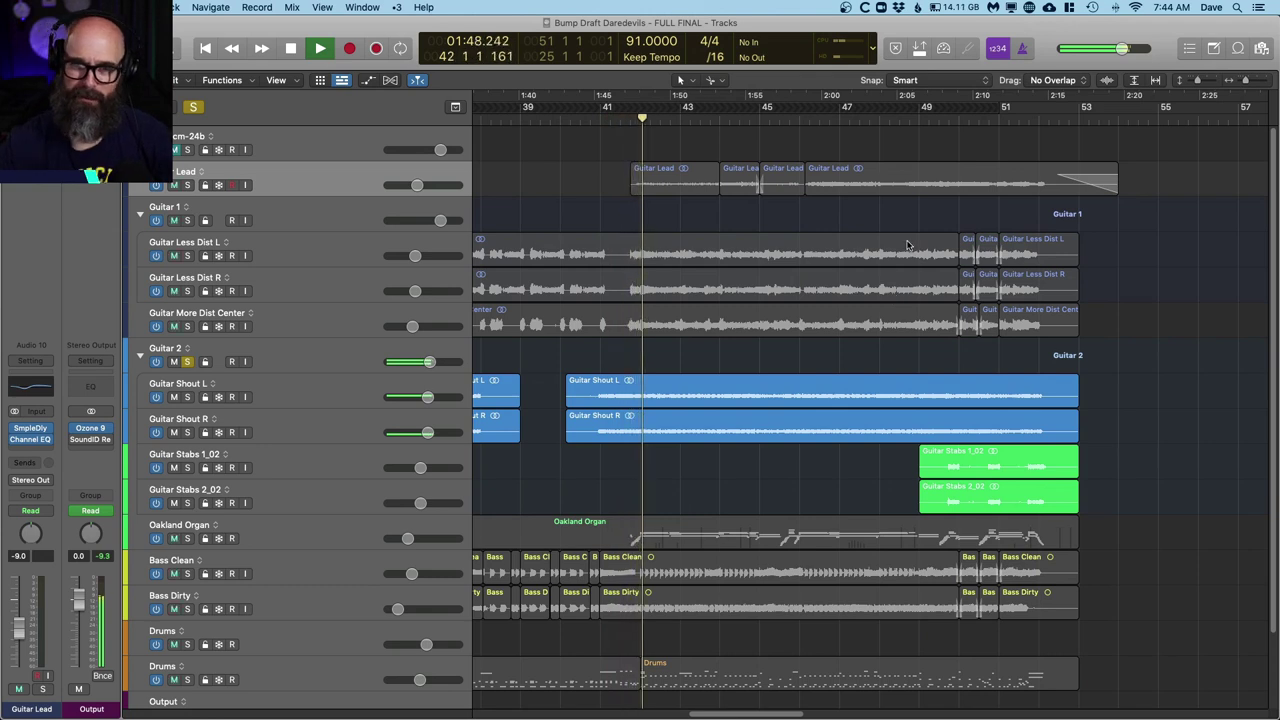
key("space")
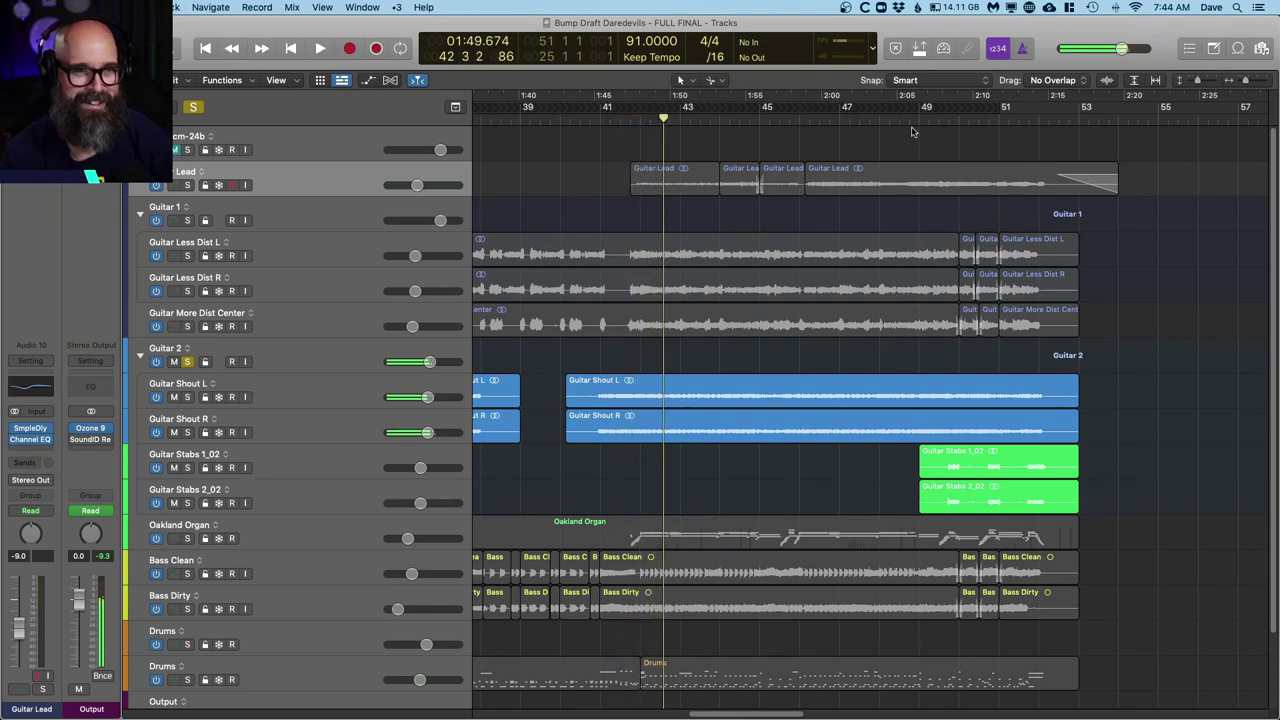
double_click(944, 117)
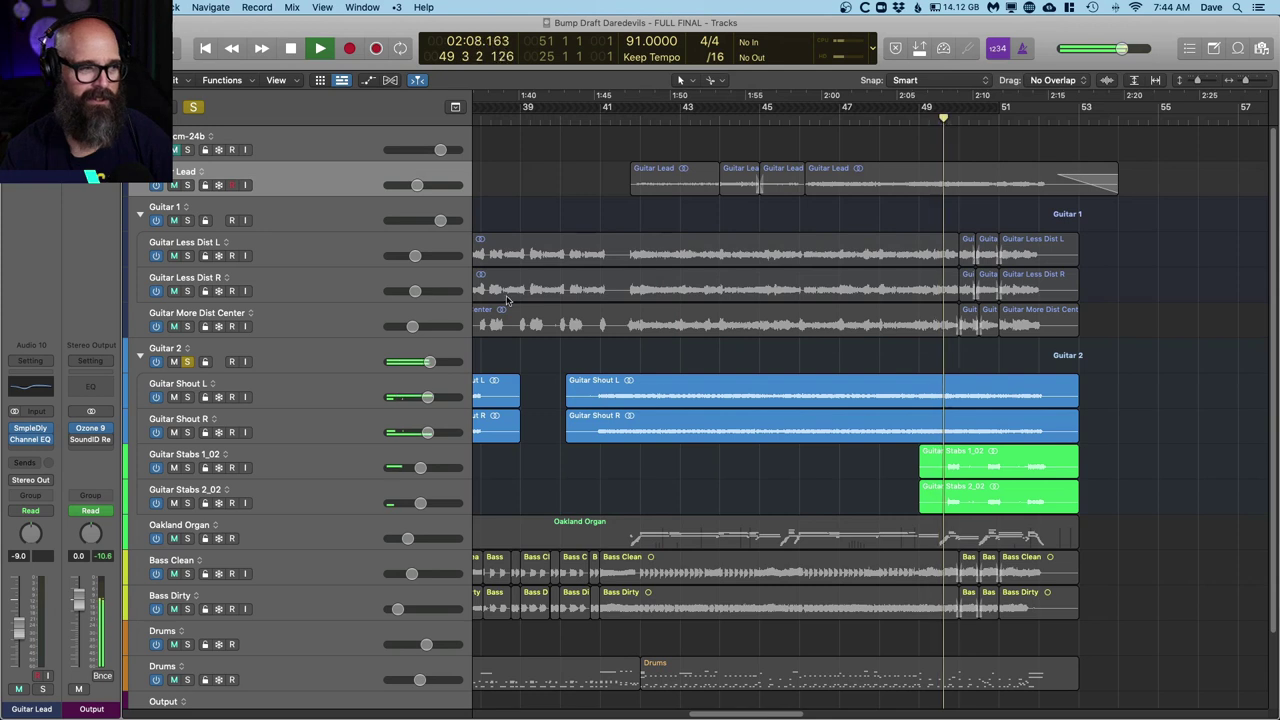
Step: Solo the two Guitar Stabs tracks, then clear all solos and stop playback at the end of the song
left_click(187, 467)
left_click(187, 503)
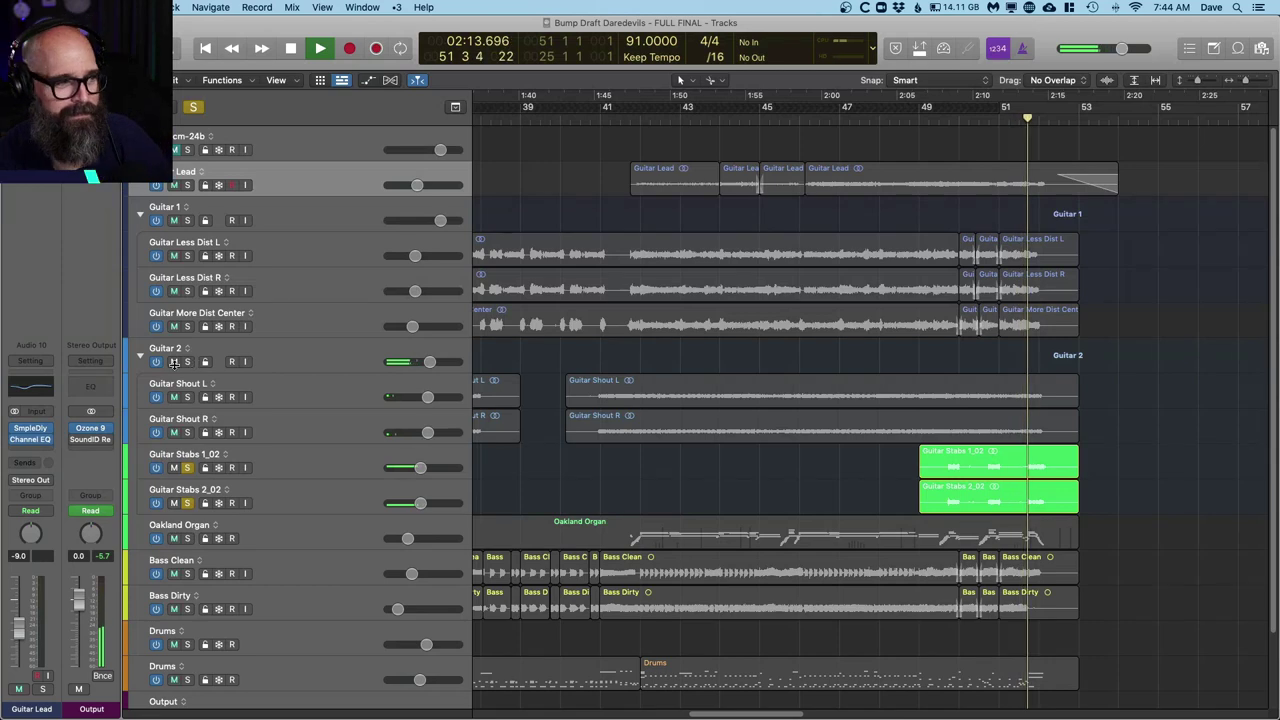
left_click(193, 106)
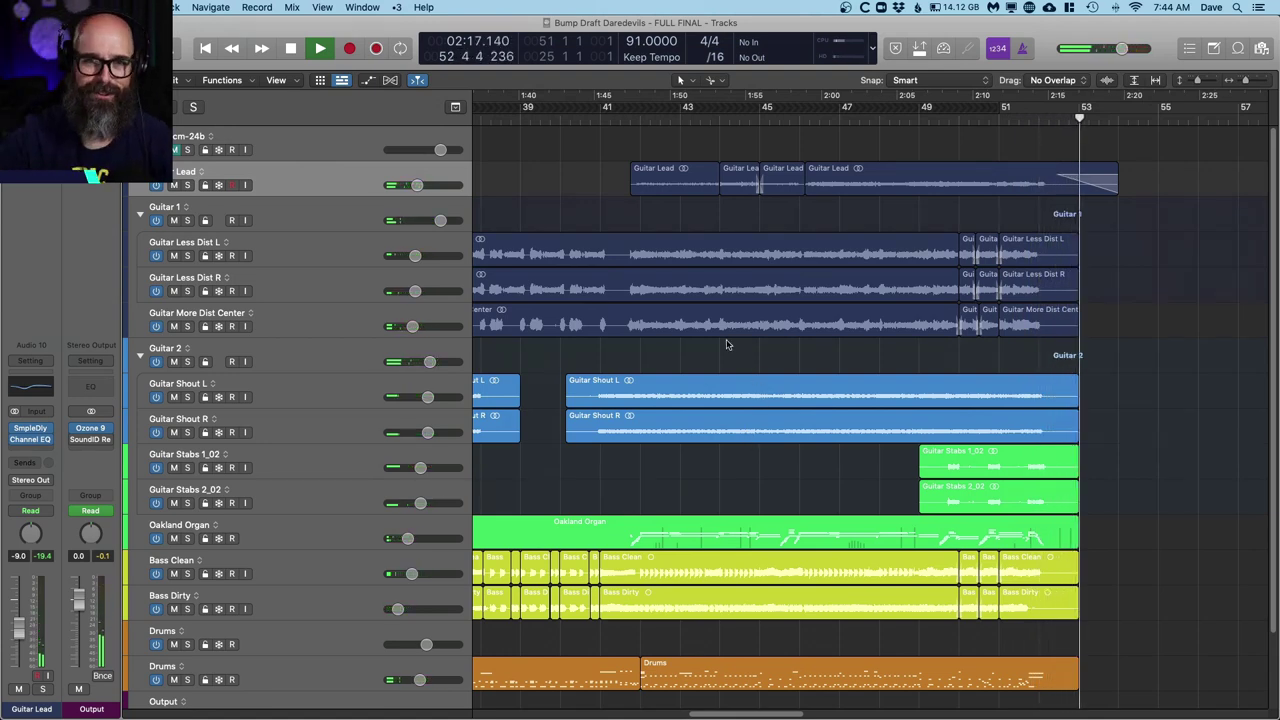
key("space")
Step: Select the MIDI Drums track and show the Full Kit page of its One Kit Wonder - Aggressive Rock instrument in Kontakt
scroll(663, 403, "left", 10)
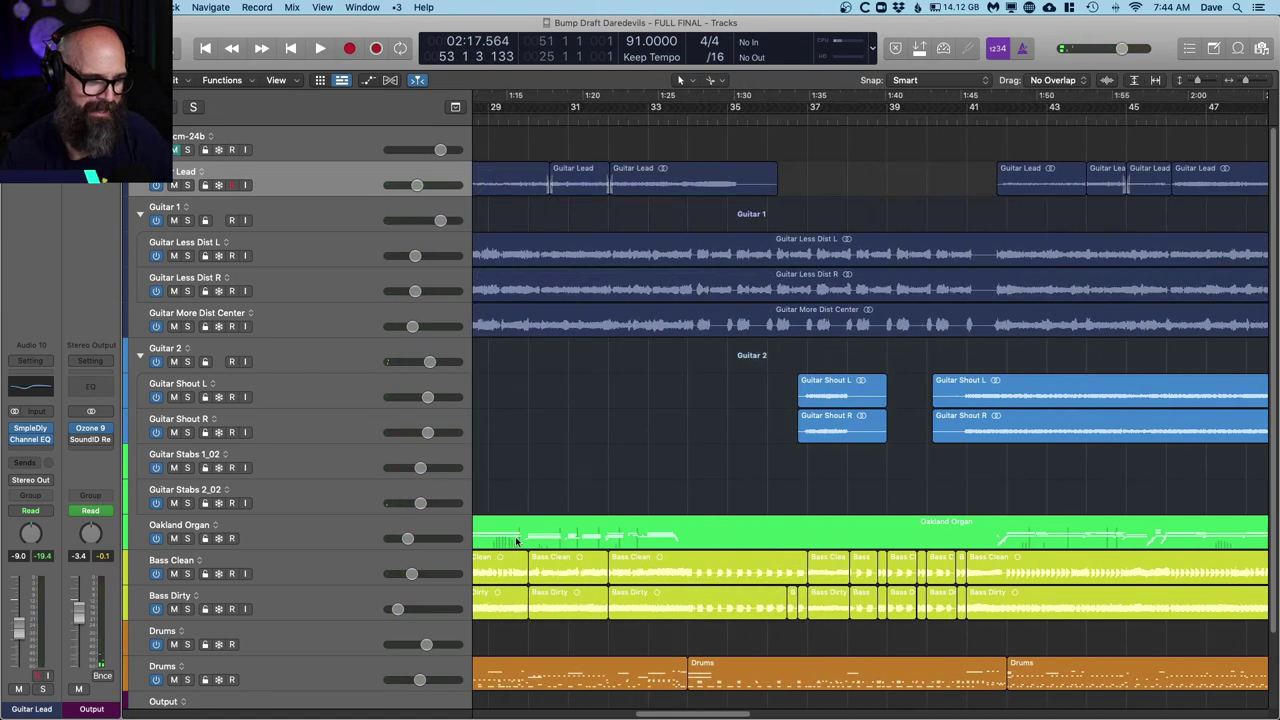
left_click(294, 678)
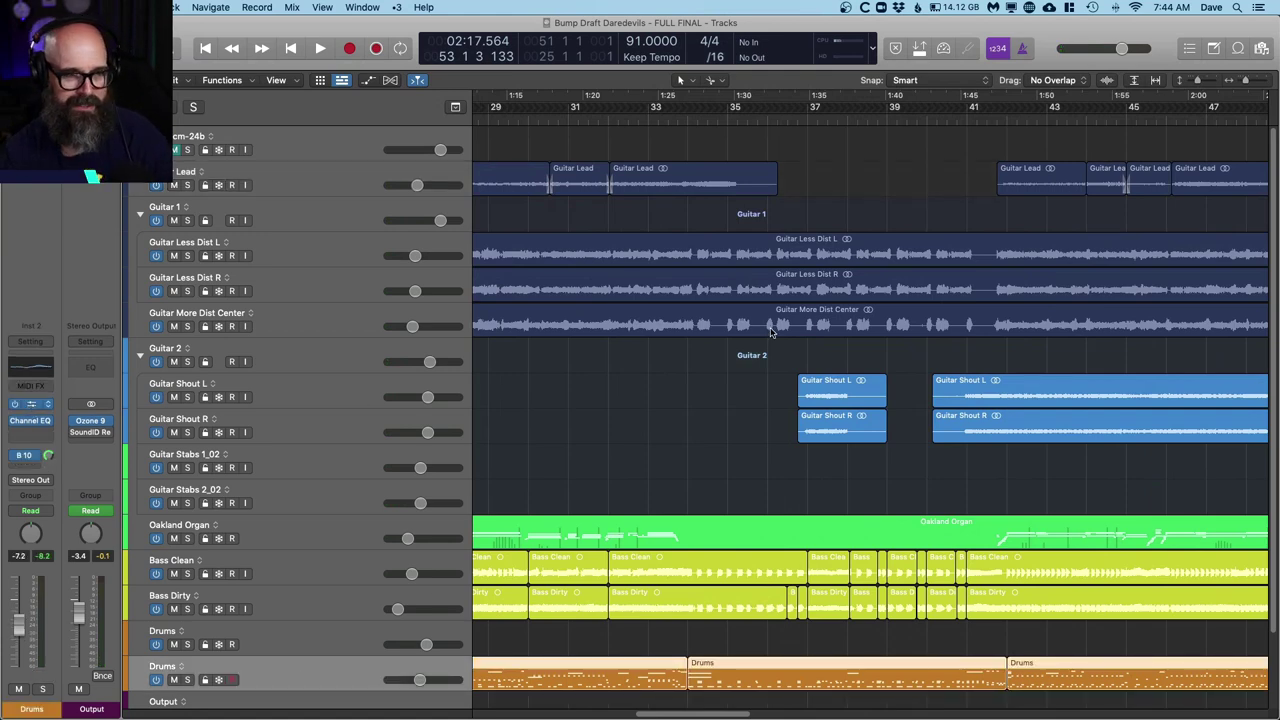
key("v")
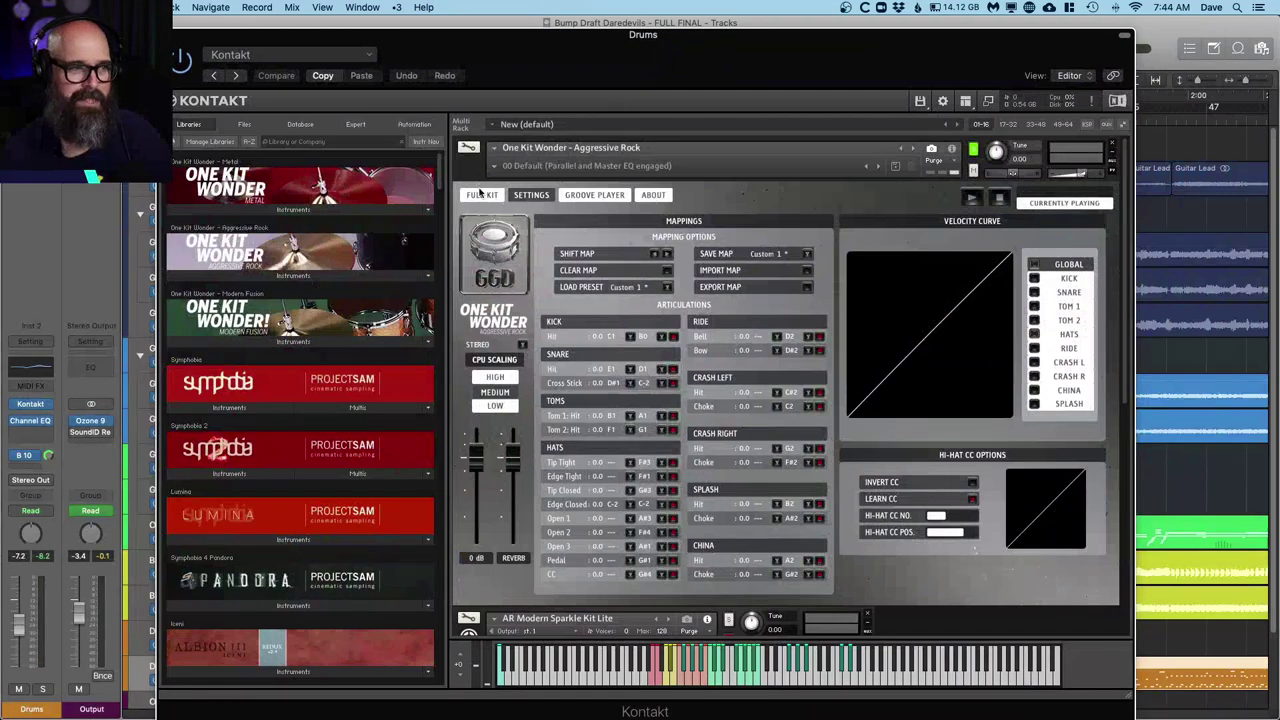
left_click(481, 194)
left_click_drag(759, 67, 825, 48)
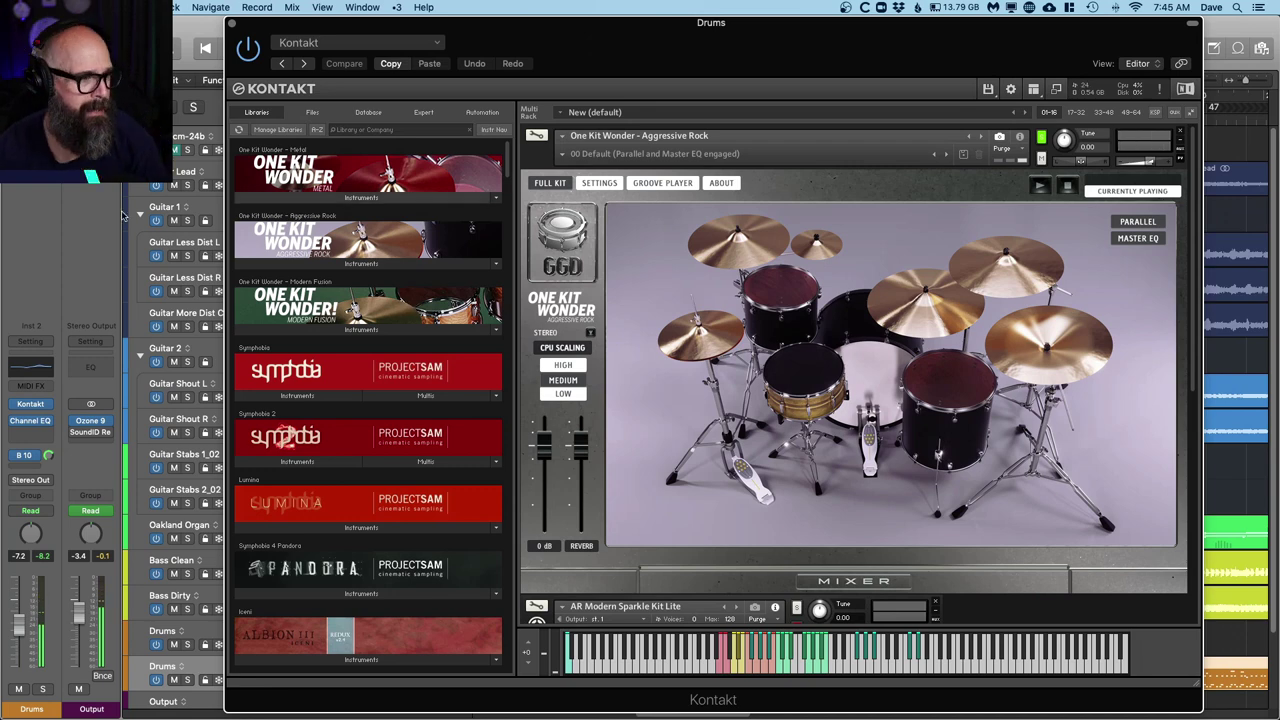
Step: Solo the MIDI Drums track while keeping its Kontakt window open
left_click(76, 424)
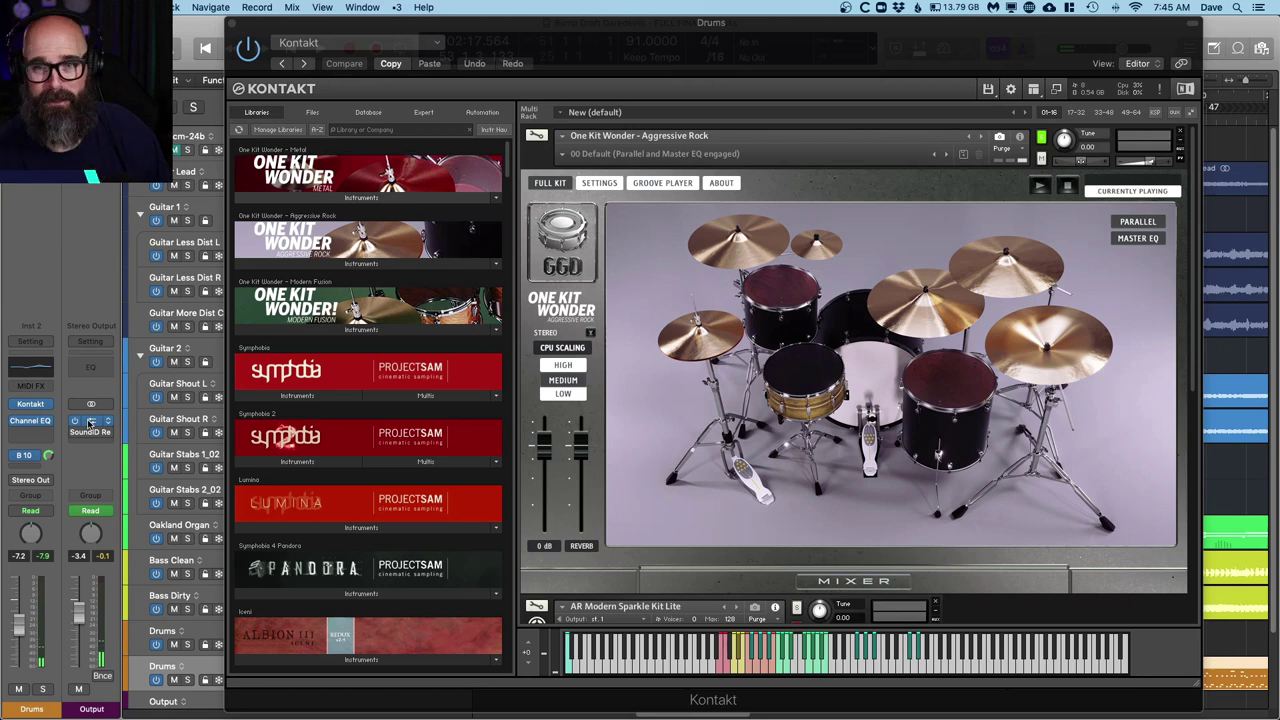
key("s")
left_click_drag(436, 26, 440, 18)
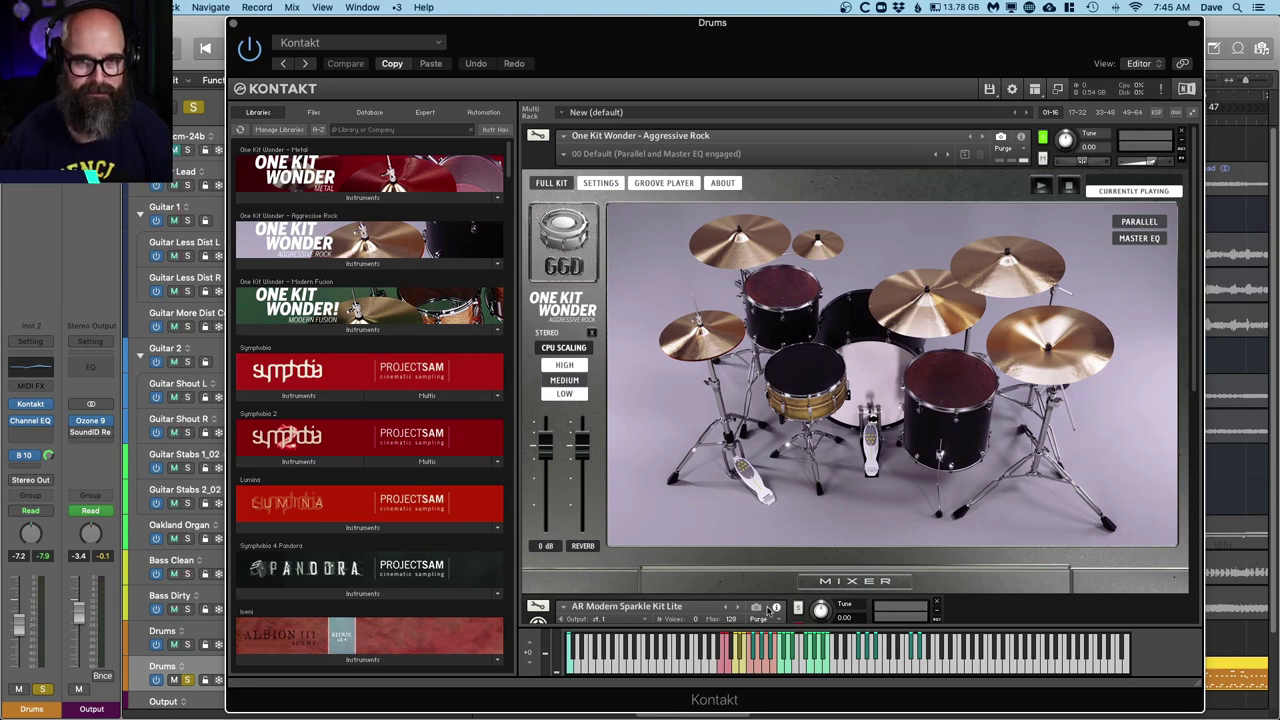
Step: Inspect the drum kit's Master EQ option, its mixer and the kick's microphone balance, then hide the mixer again
left_click(1130, 238)
left_click(1130, 238)
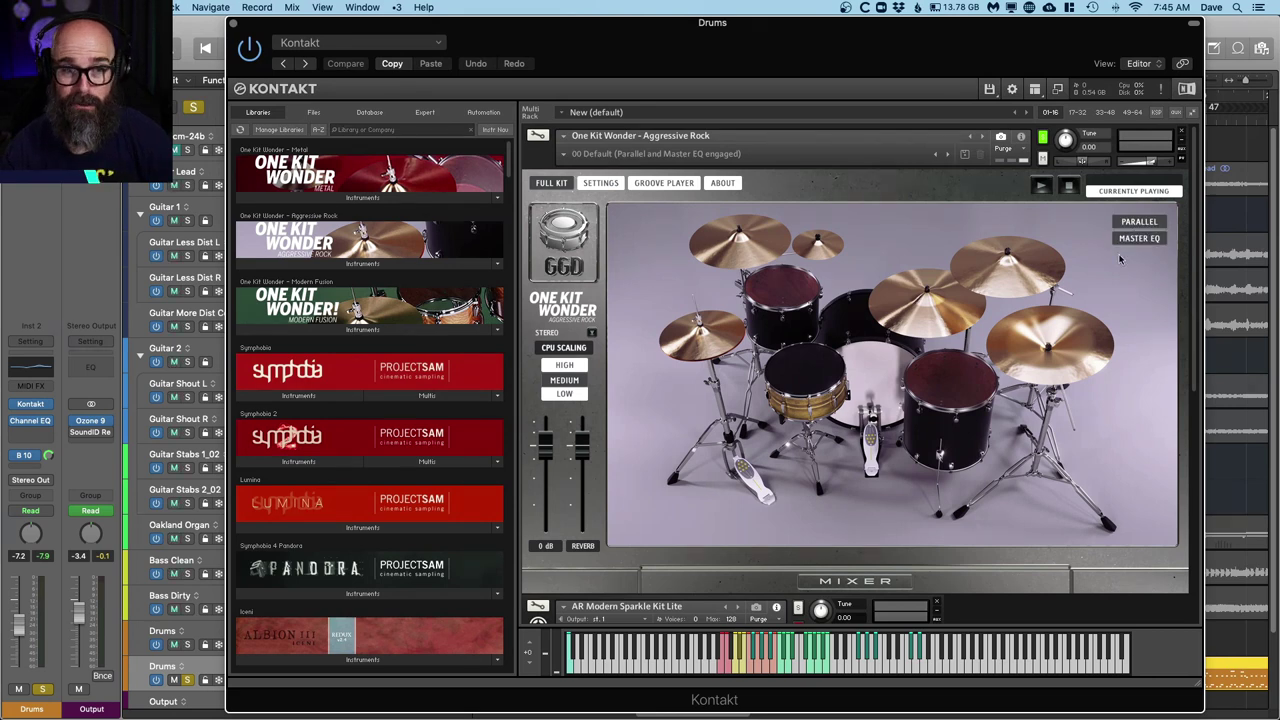
left_click(888, 581)
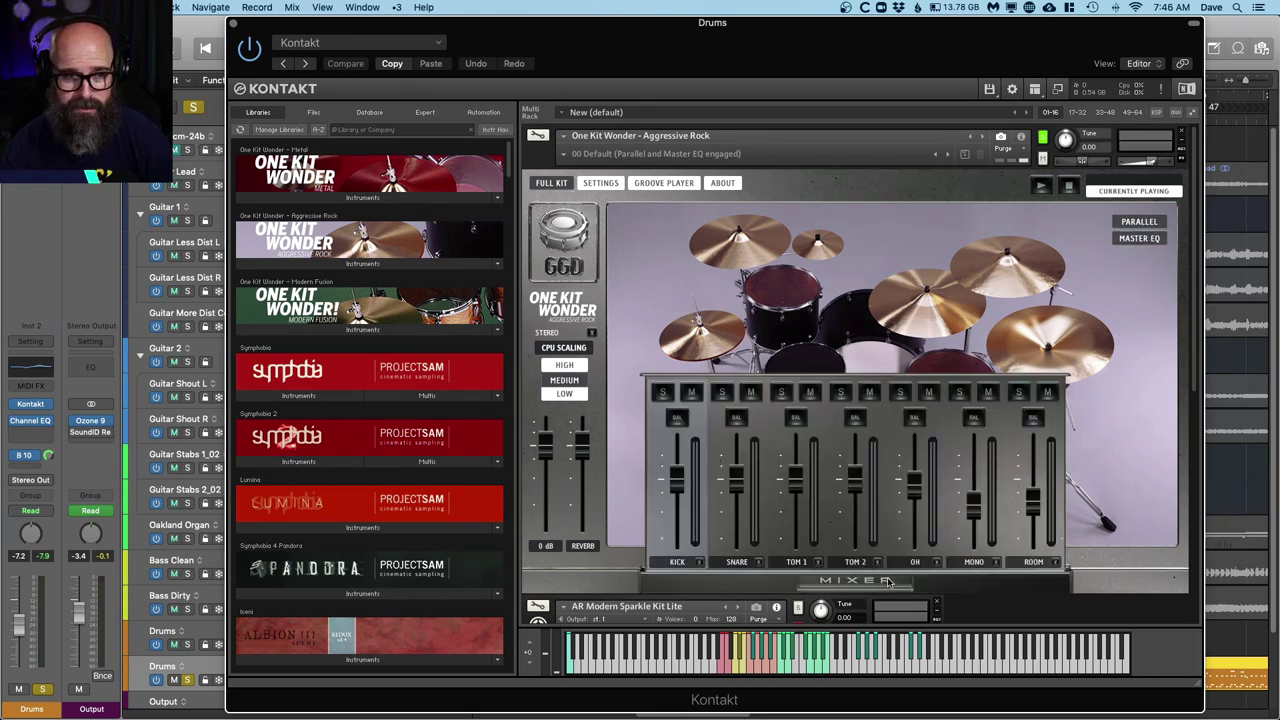
left_click(679, 420)
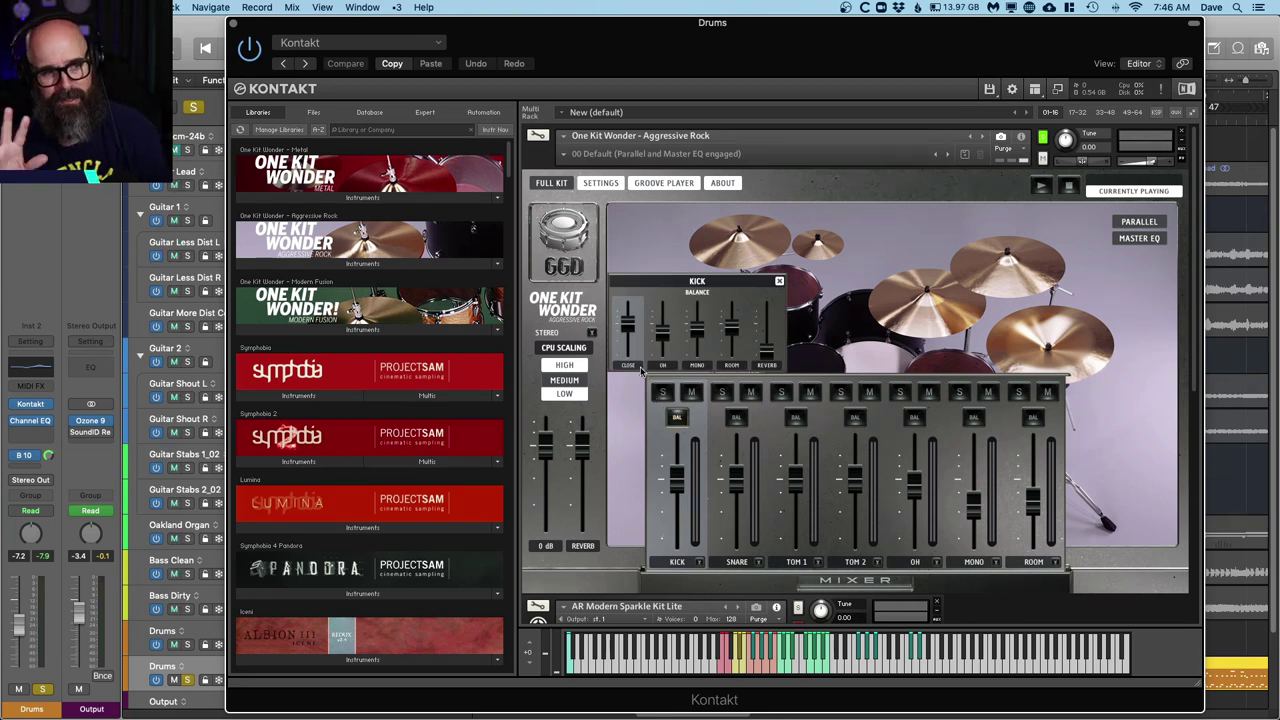
left_click(779, 281)
left_click(862, 582)
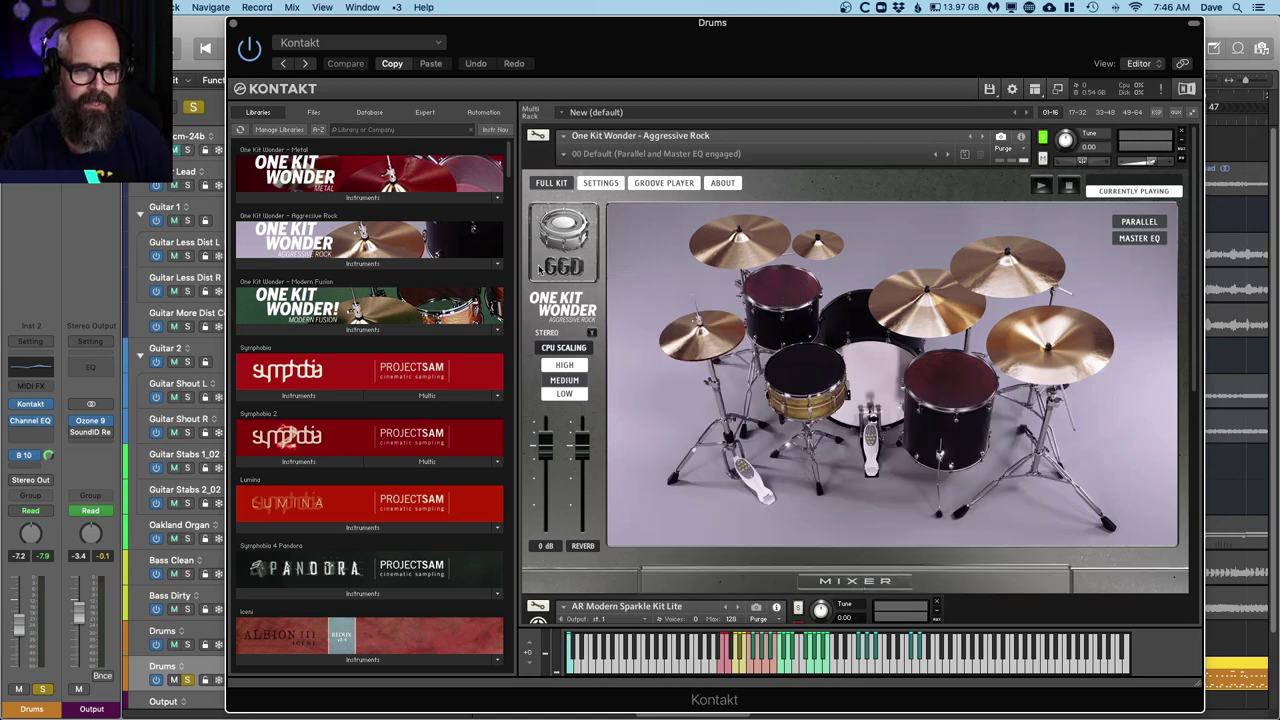
Step: Audition the snare and toms on the drum kit picture, then close the Kontakt window
left_click(806, 385)
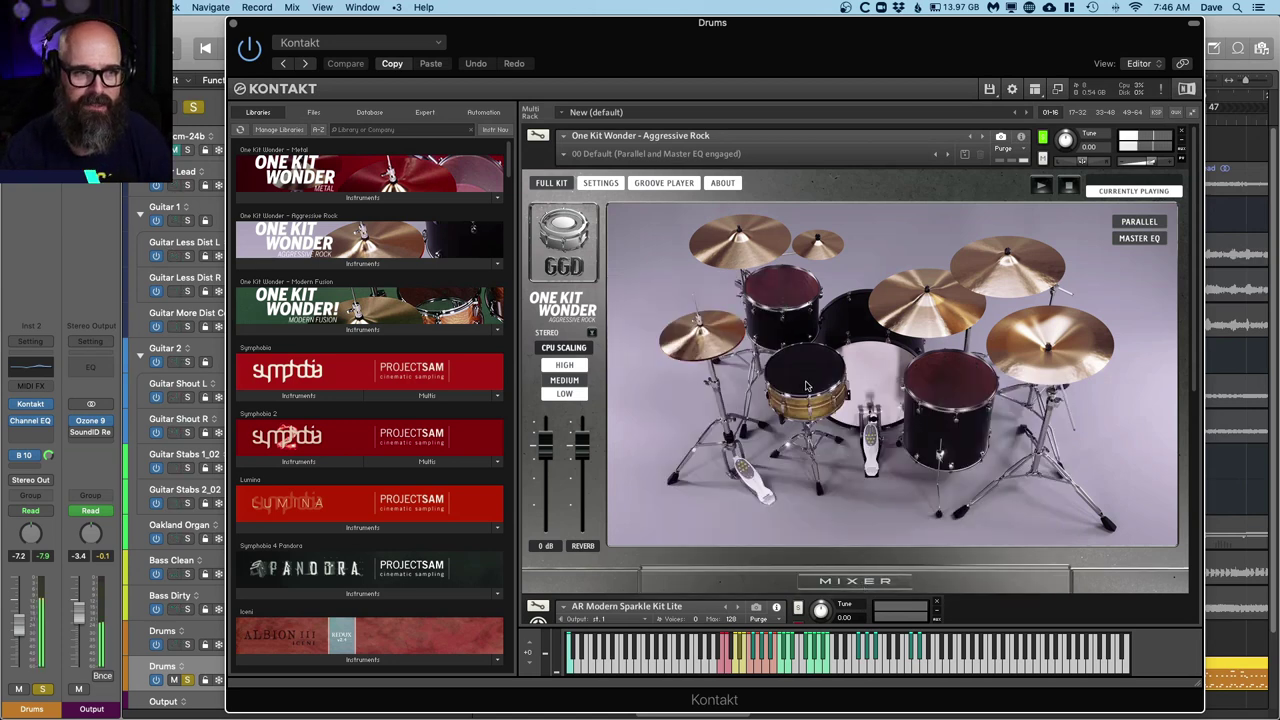
left_click(795, 308)
left_click(972, 398)
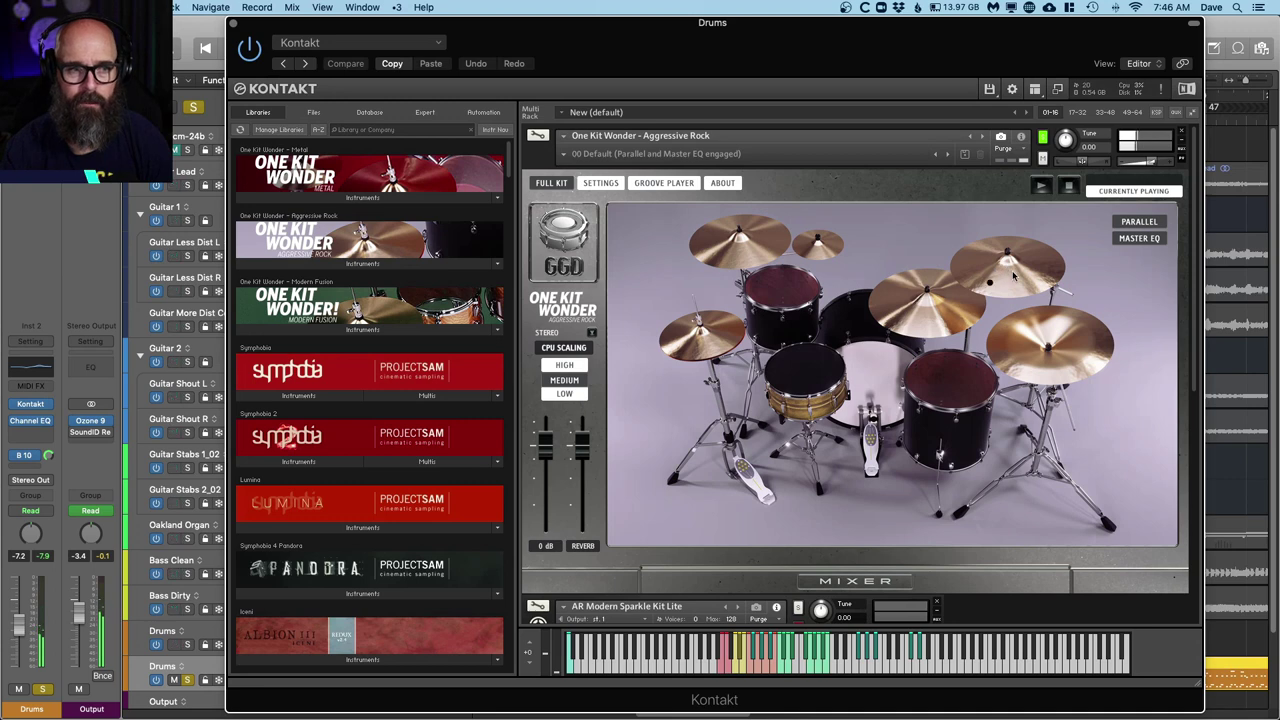
left_click(1145, 240)
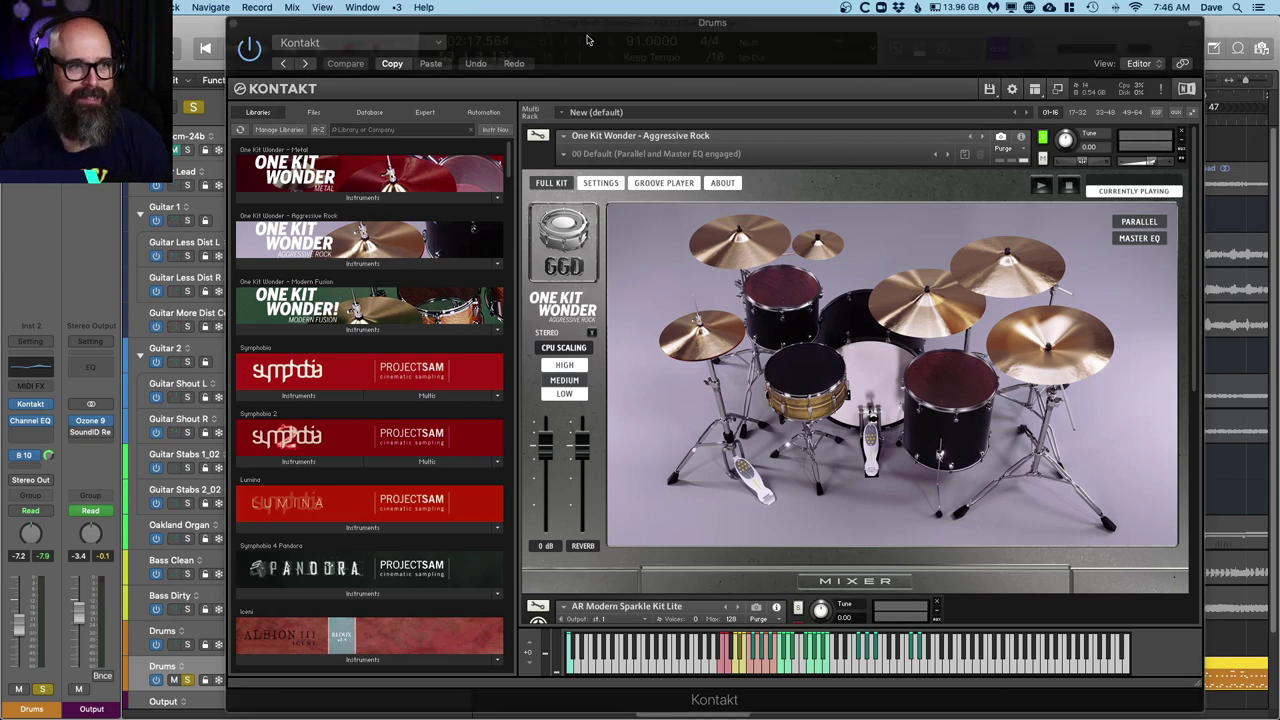
left_click(235, 22)
Step: Inspect the OneKnob Pressure compressor on the PC aux fed by the drums' Bus 10 send, then close it
scroll(278, 462, "down", 2)
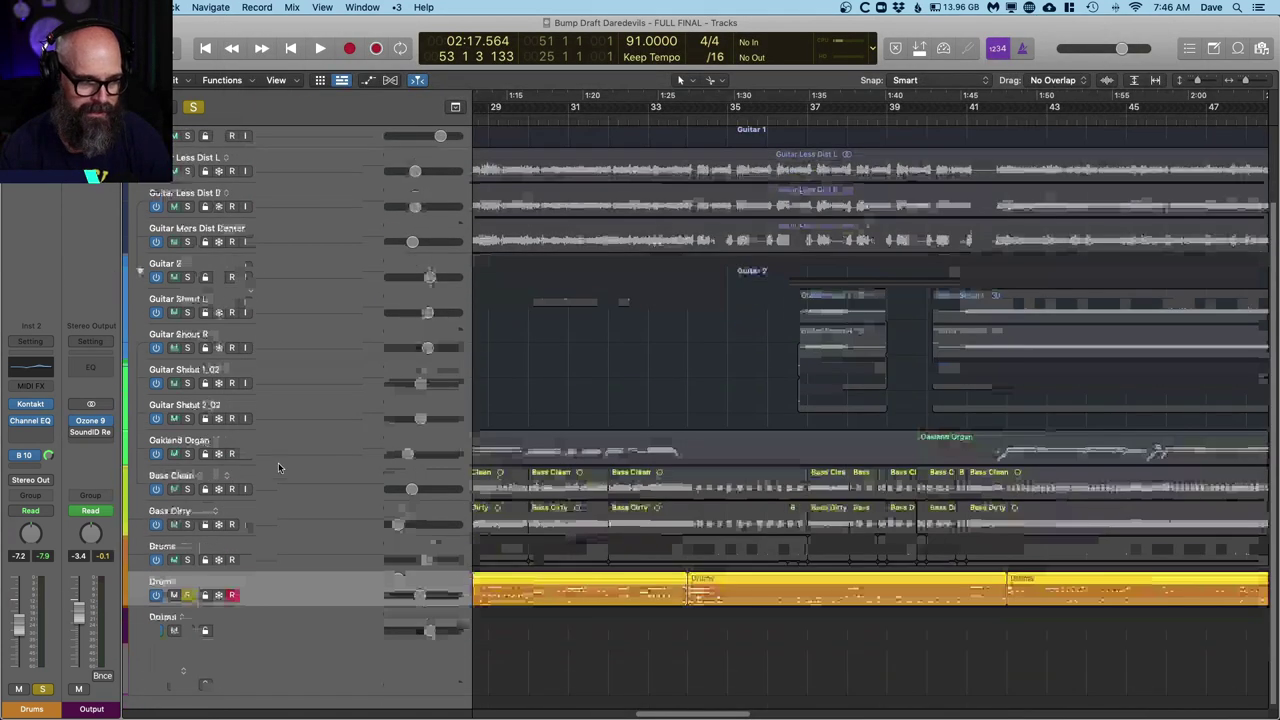
left_click(32, 456)
left_click(60, 415)
left_click(90, 431)
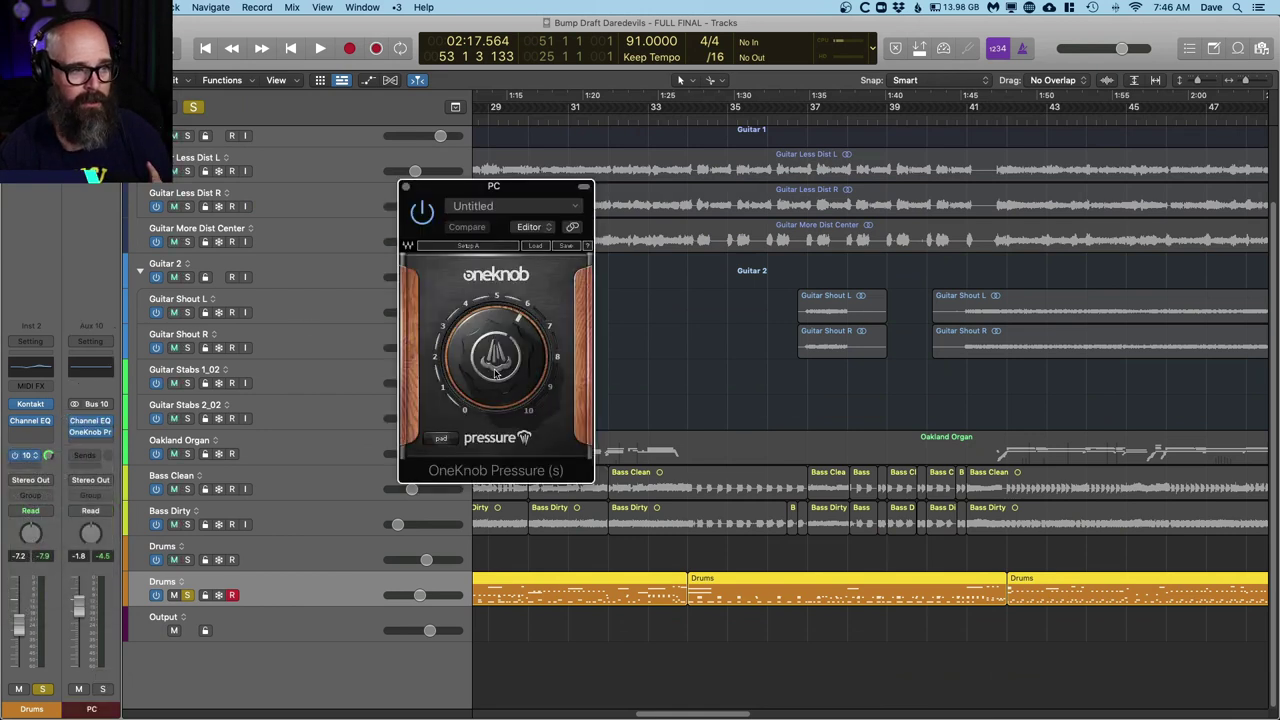
mouse_move(494, 397)
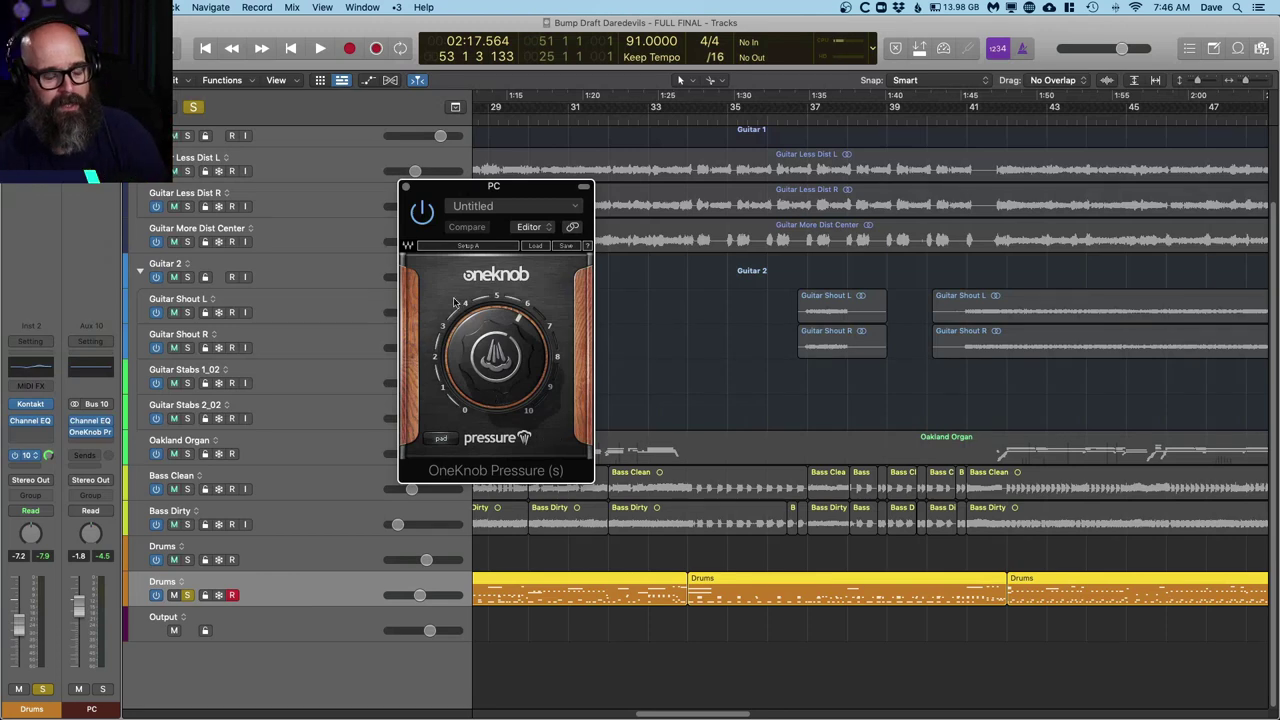
left_click(405, 188)
Step: Play the soloed Drums track from bar 2 and stop near bar 12
scroll(540, 290, "down", 10)
scroll(540, 290, "left", 3)
left_click(503, 120)
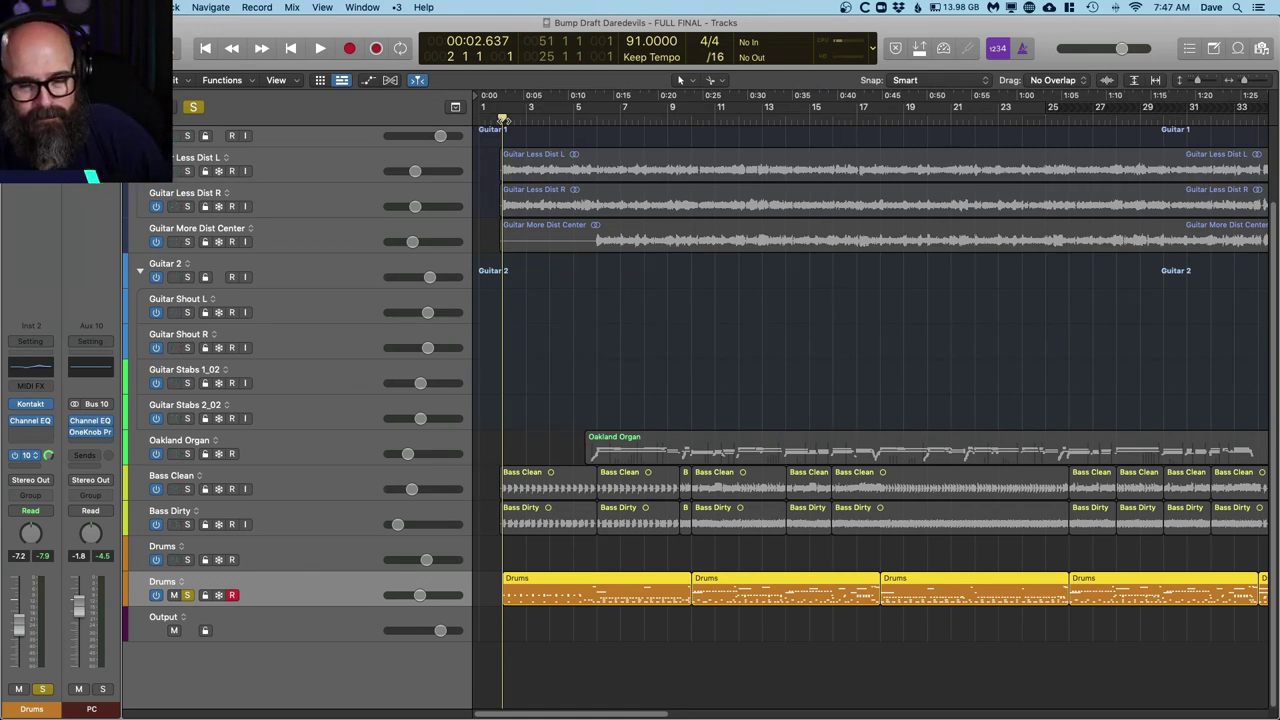
key("space")
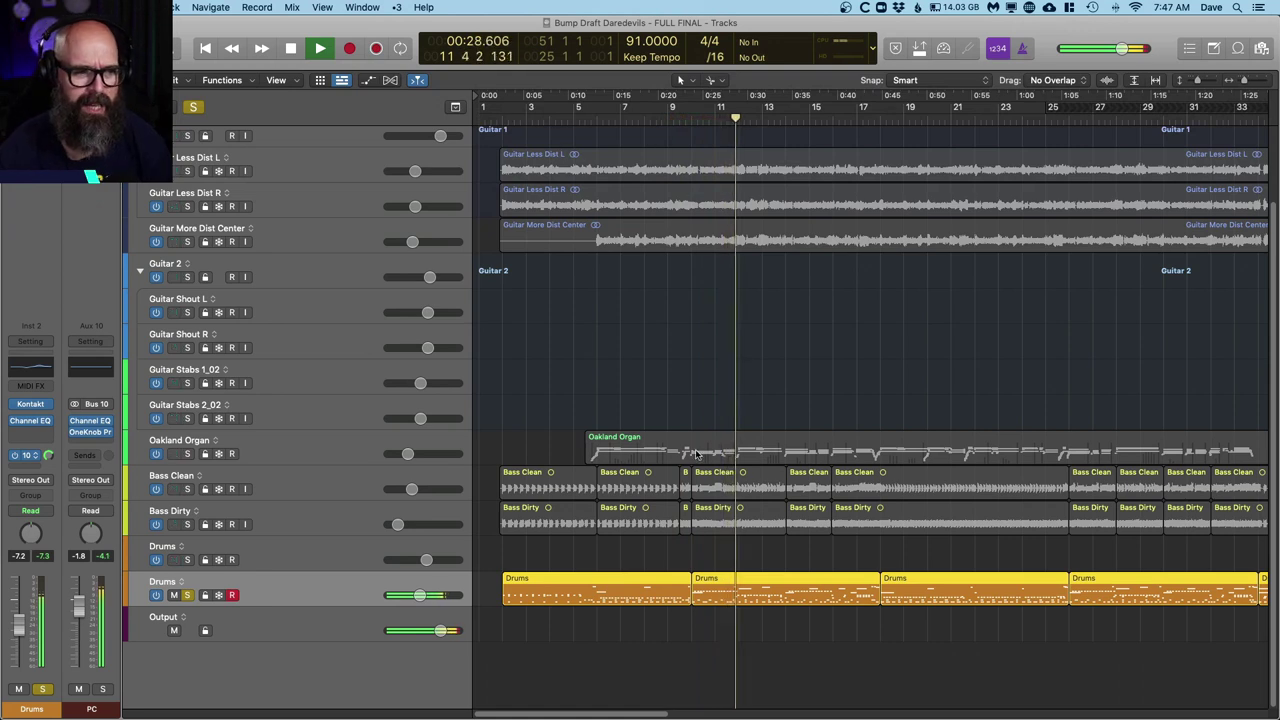
left_click(760, 611)
key("space")
Step: Open the second Drums region in an enlarged Piano Roll and examine its notes around bar 12
left_click(748, 600)
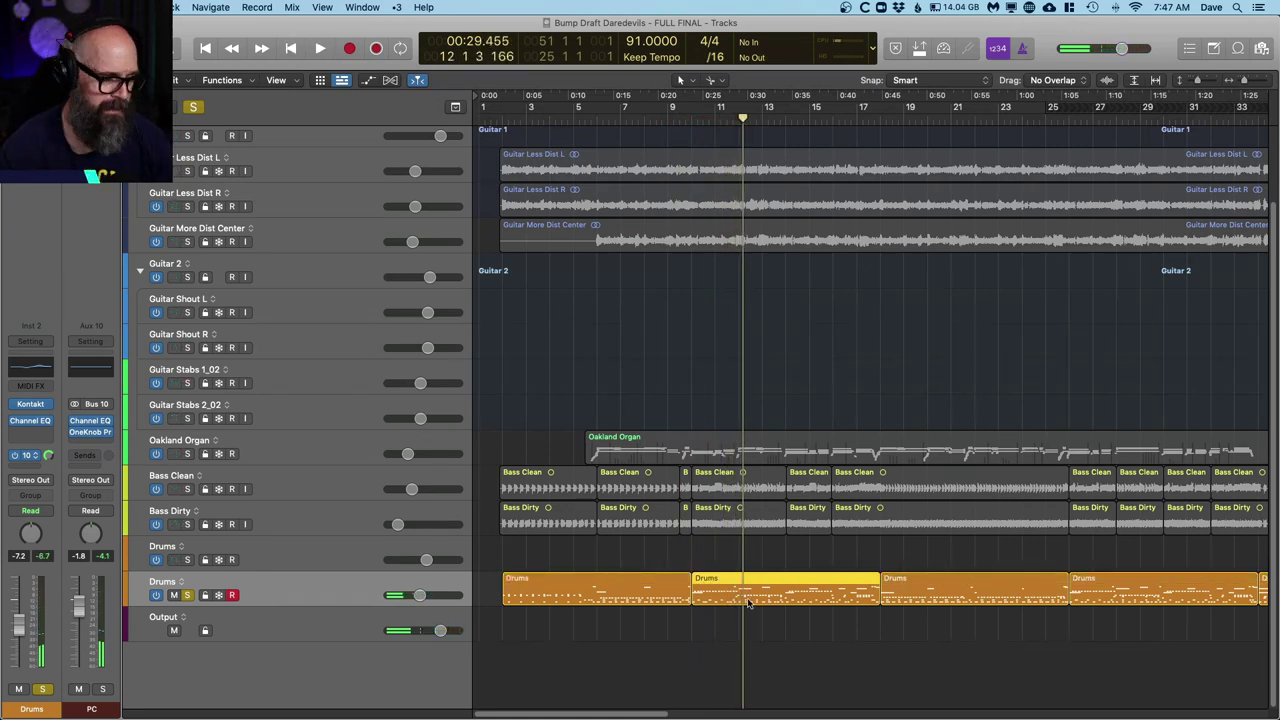
double_click(748, 600)
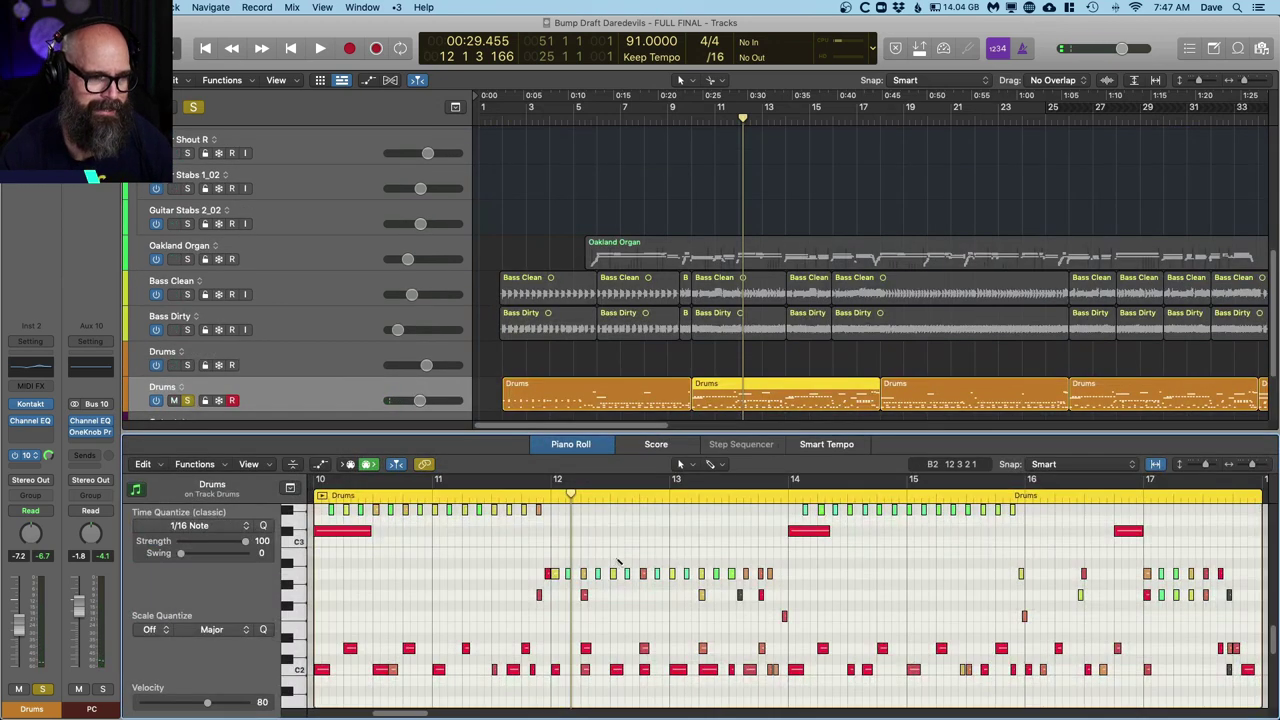
key("super+Right")
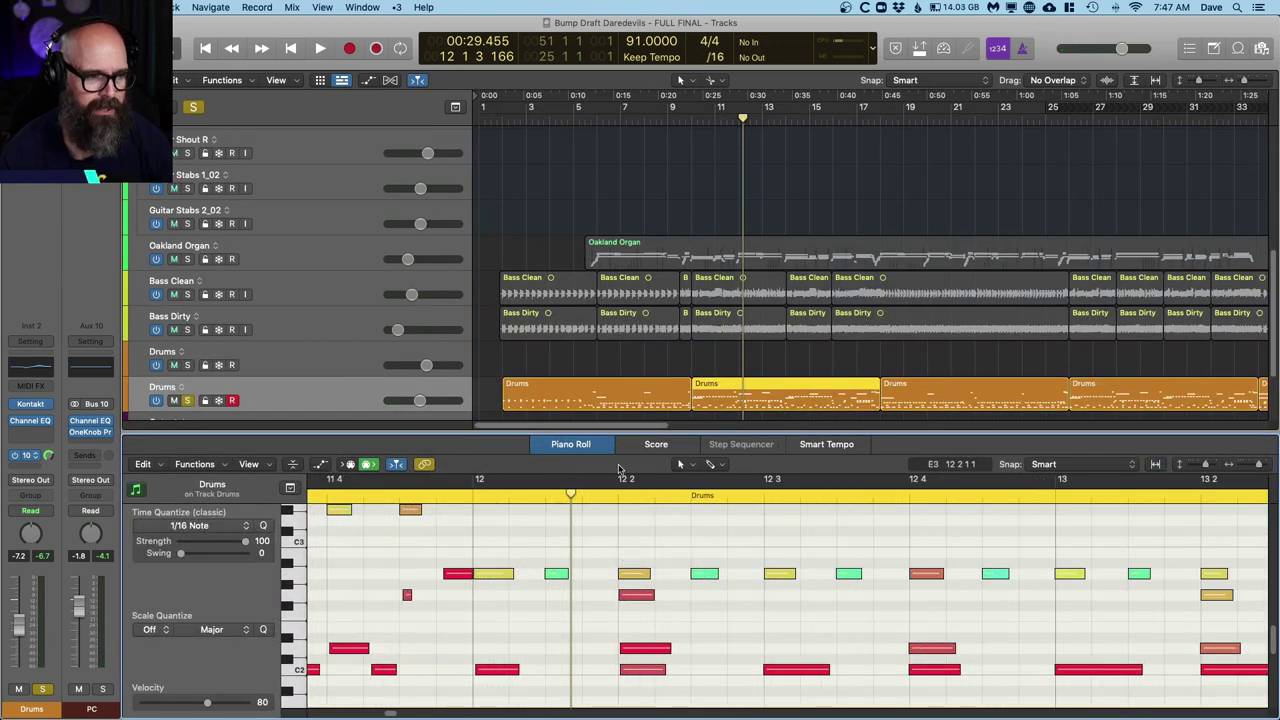
left_click_drag(633, 432, 640, 304)
key("super+Left")
key("super+Left")
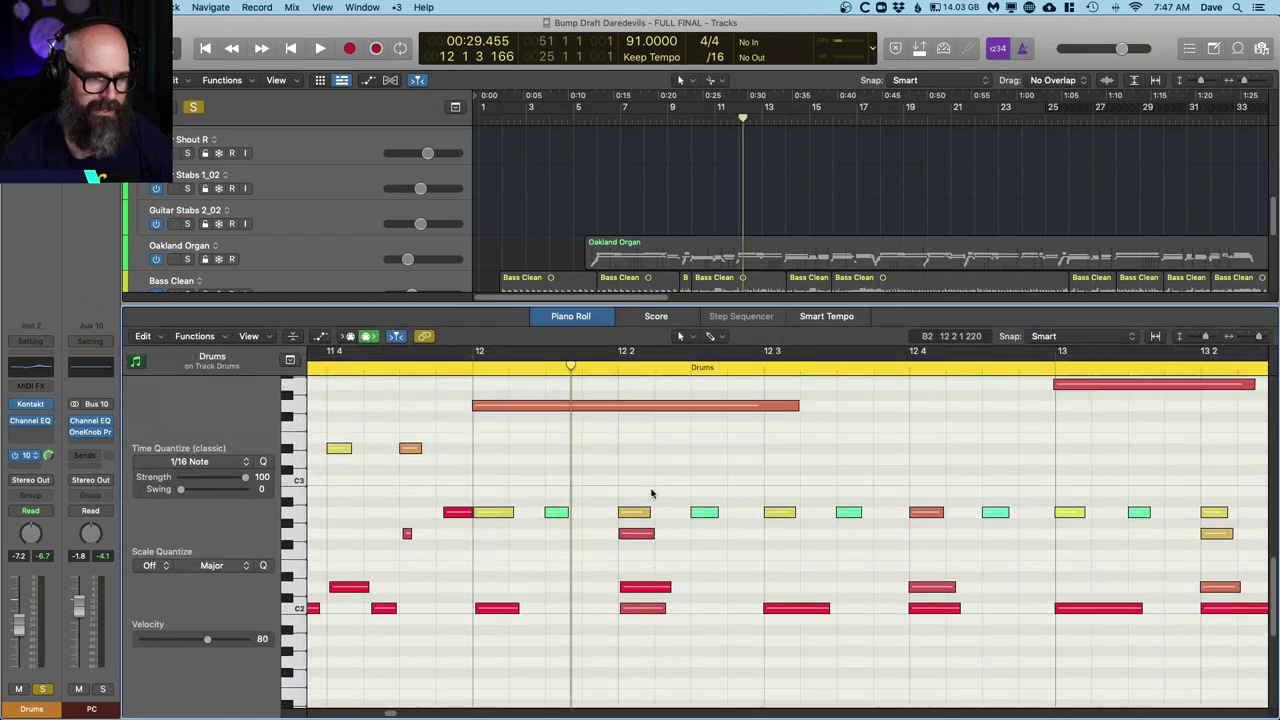
key("super+Left")
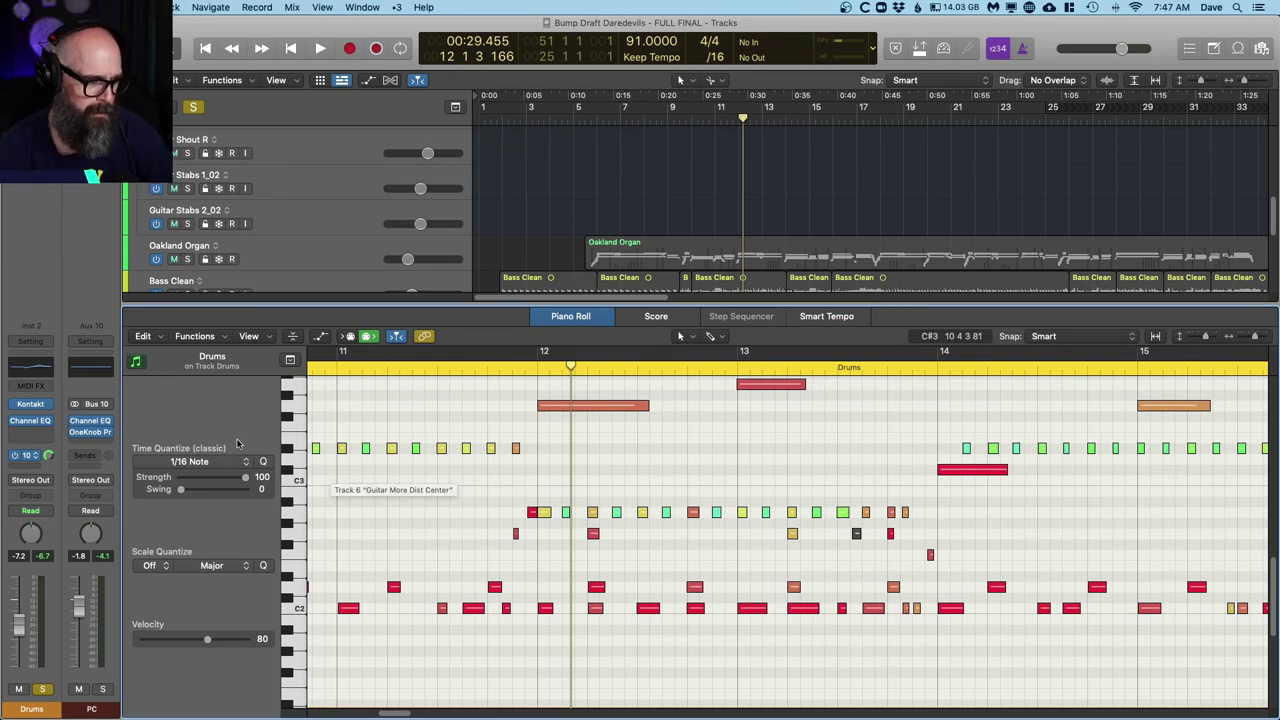
Step: View the Time Quantize options without changing them, examine the note timing at bar 12 up close, and close the Piano Roll
left_click(249, 461)
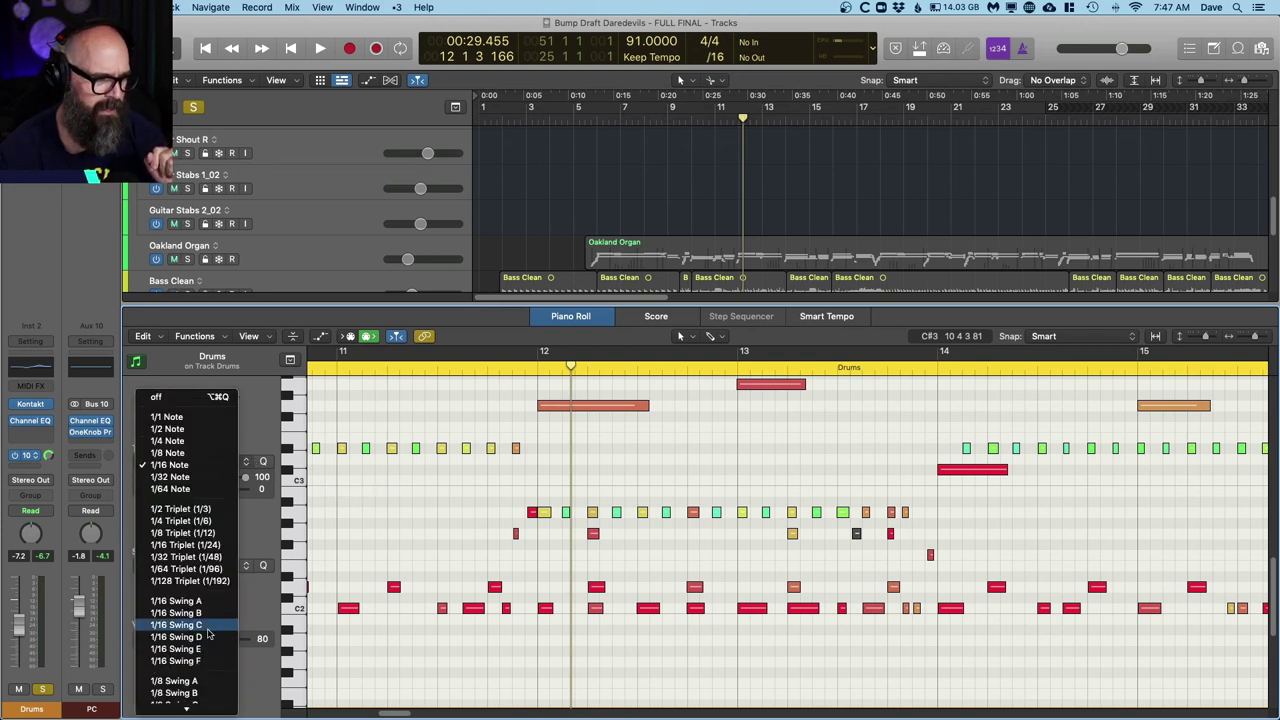
left_click(249, 461)
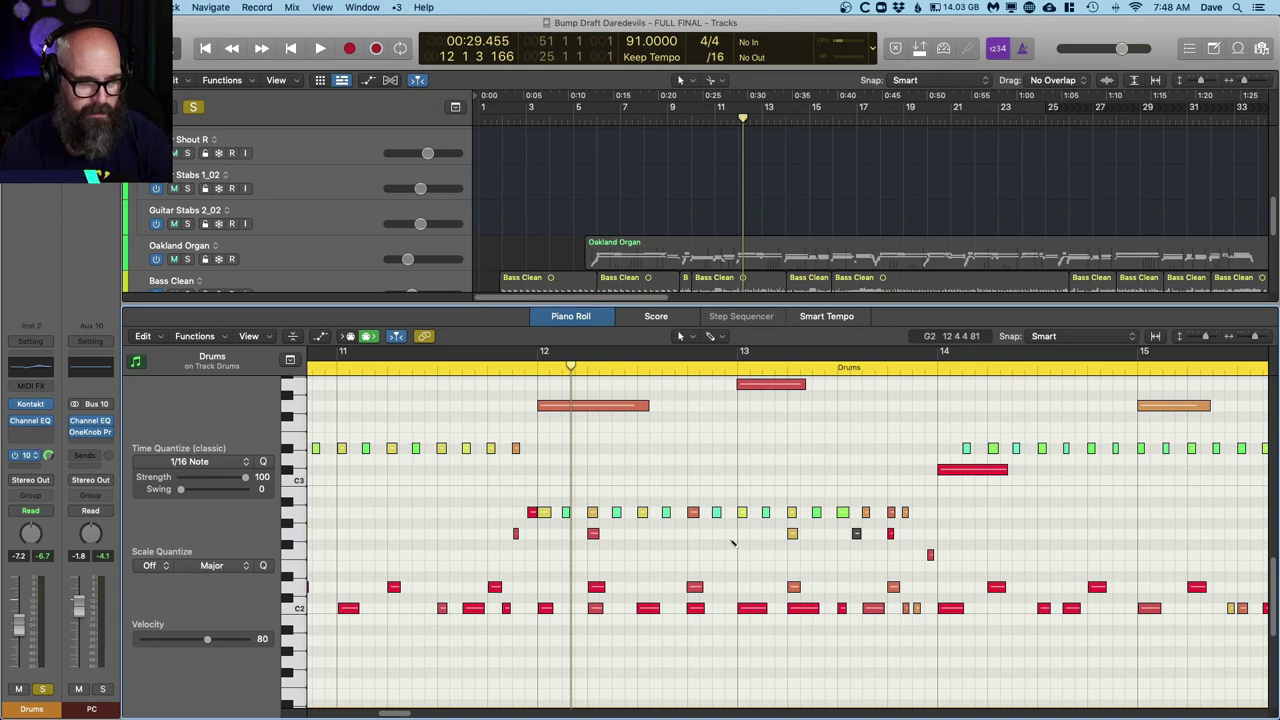
key("super+Right")
key("super+Right")
key("super+Right")
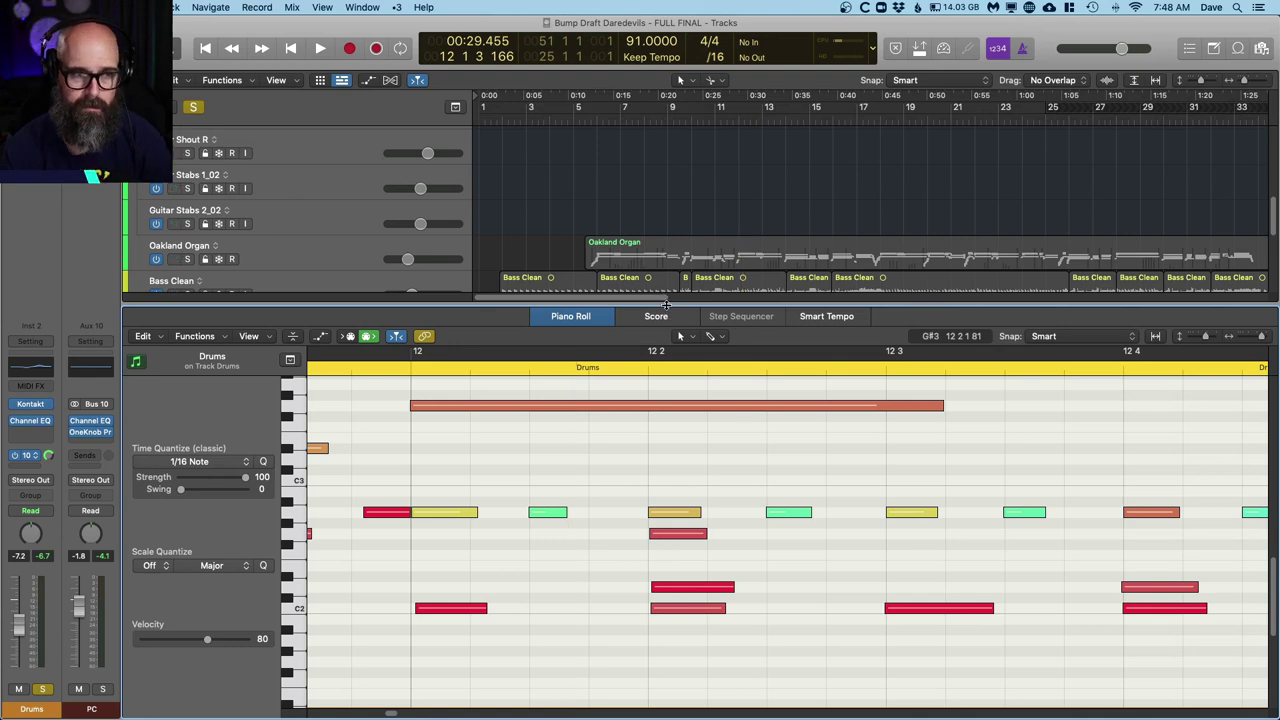
key("e")
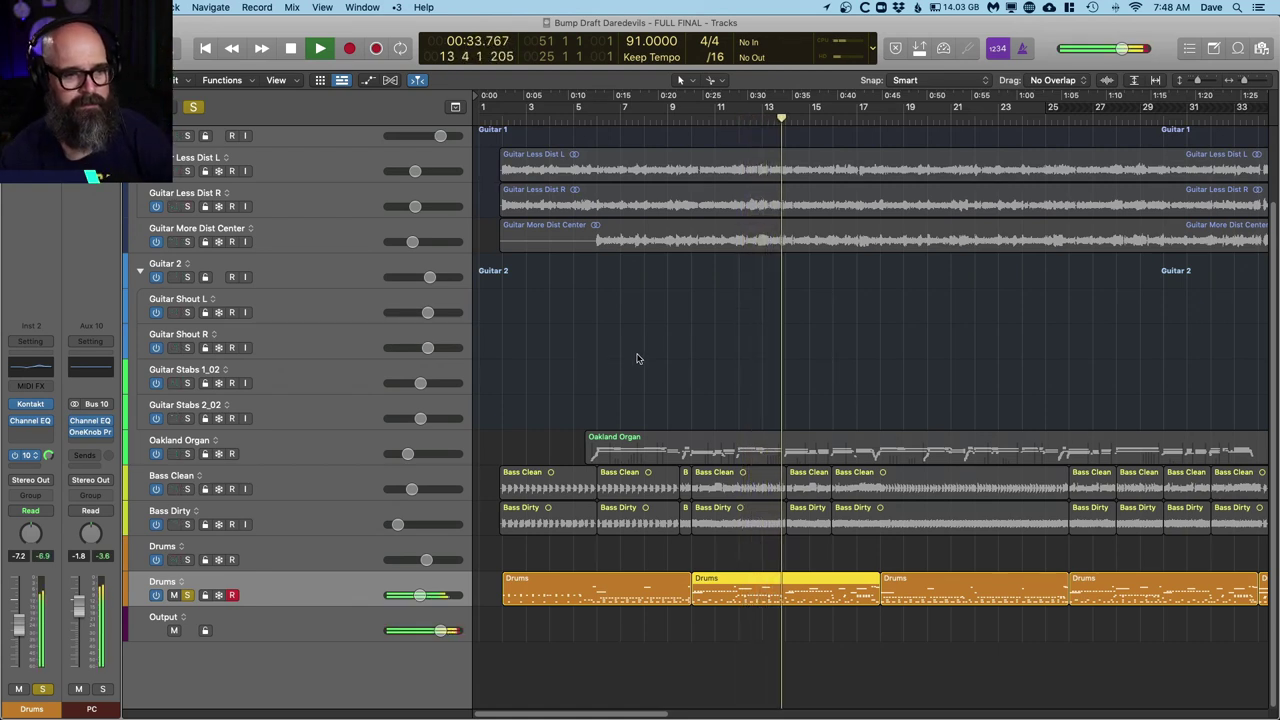
Step: Follow the playback of the soloed Drums track from bar 13 and stop it in bar 19
scroll(773, 510, "right", 3)
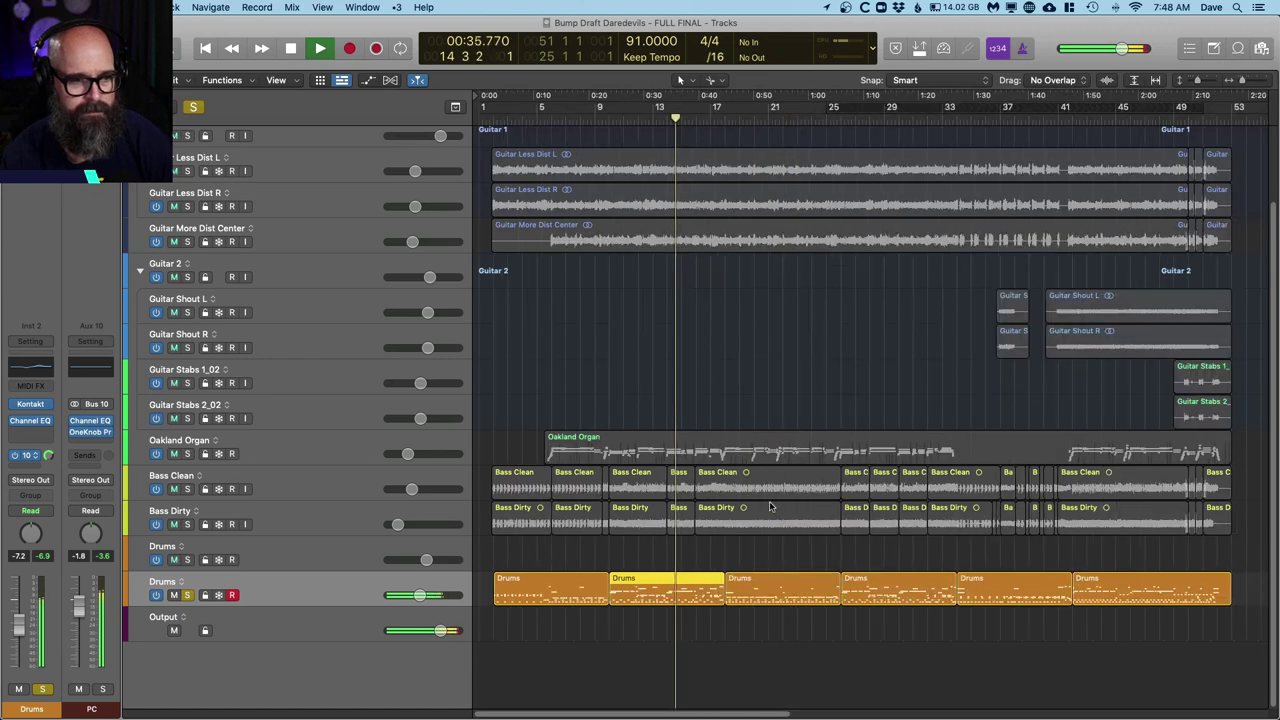
scroll(773, 510, "right", 2)
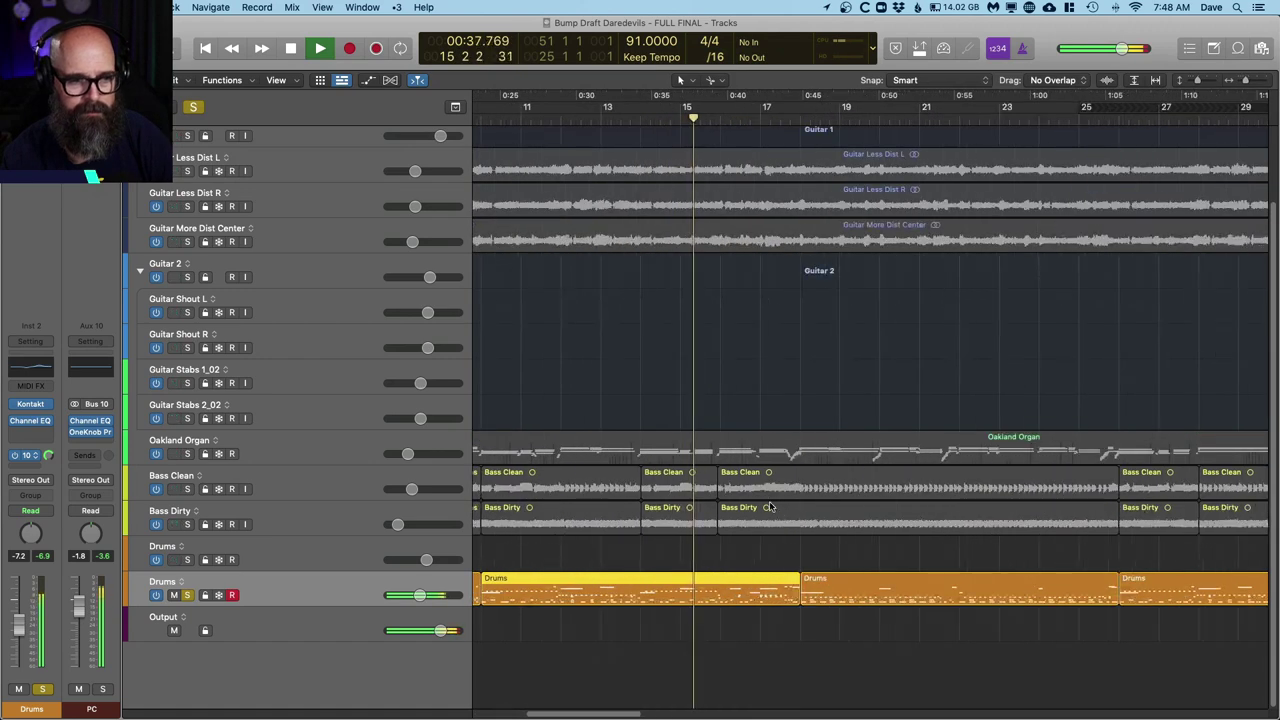
key("super+Right")
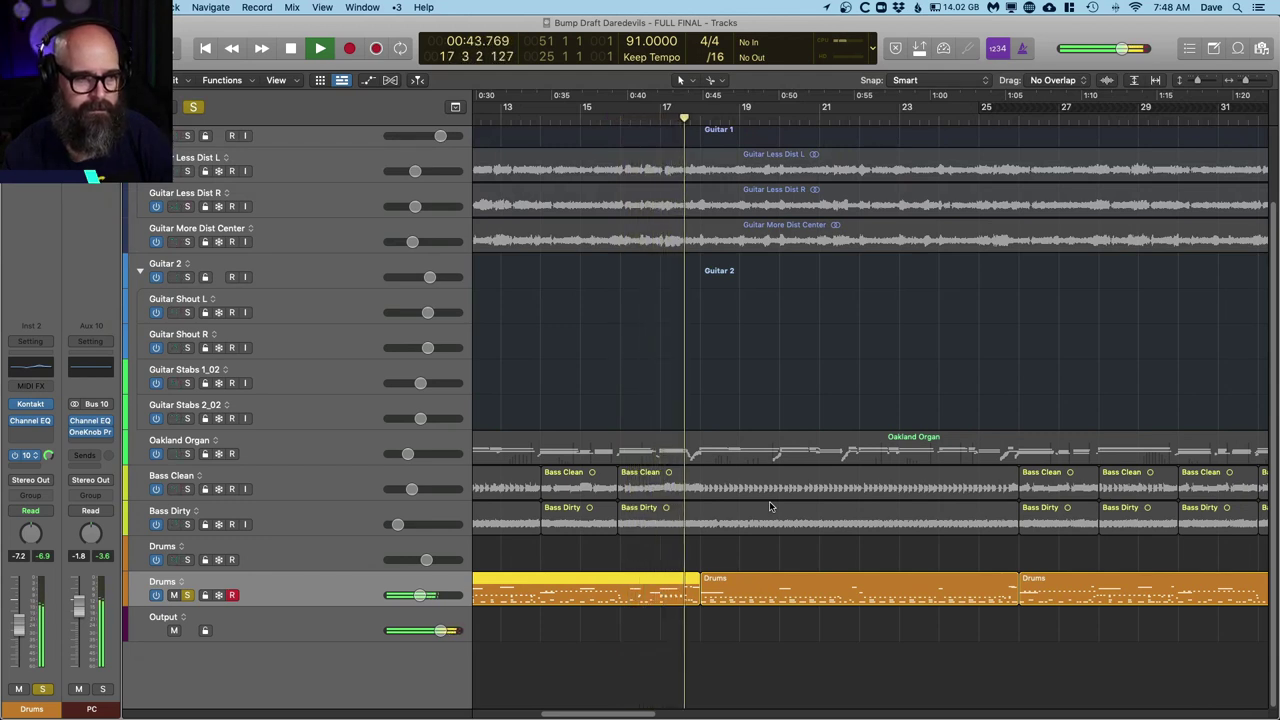
scroll(770, 507, "right", 2)
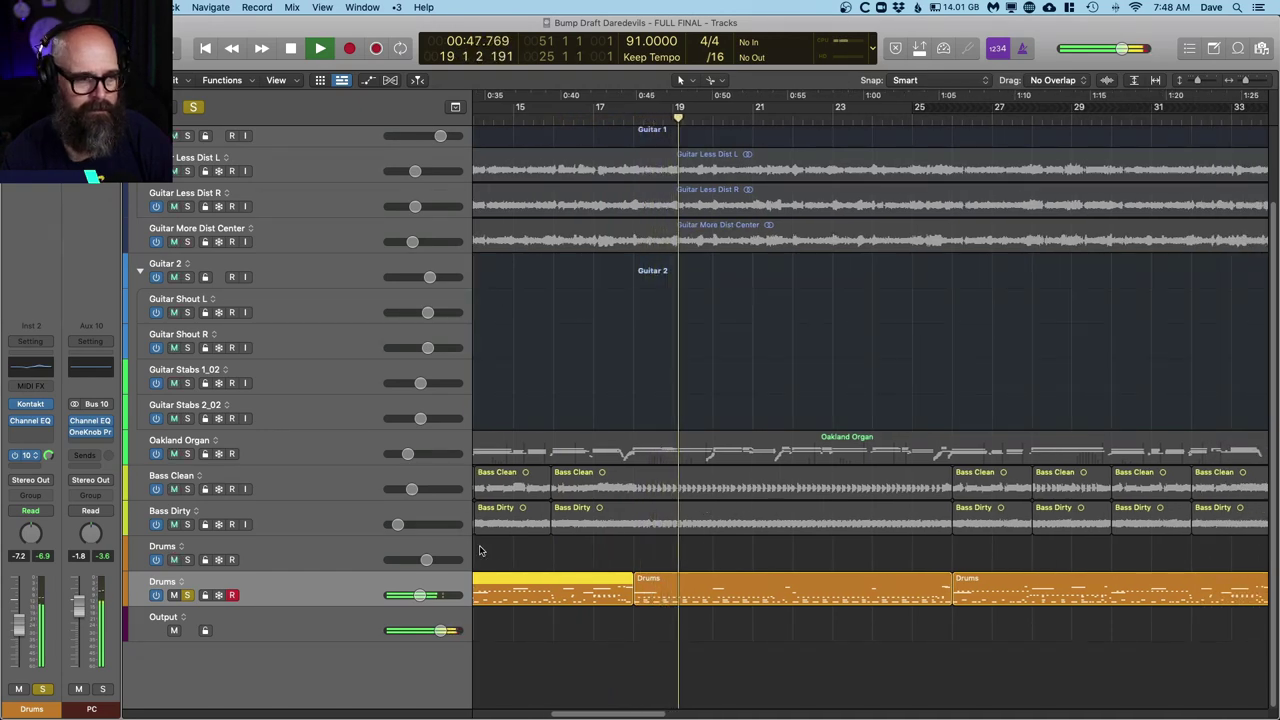
key("space")
Step: Open the Drums region that starts at bar 18 in the Piano Roll and select its long note just above C3
double_click(679, 597)
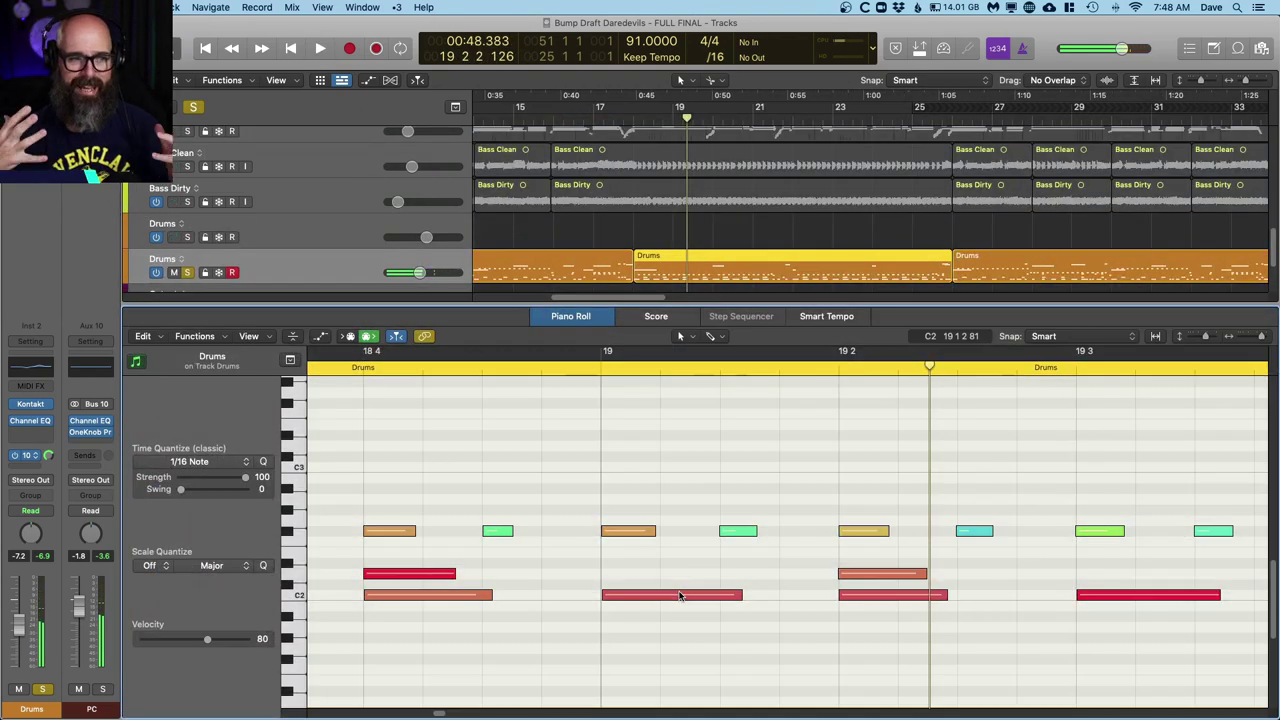
key("super+Left")
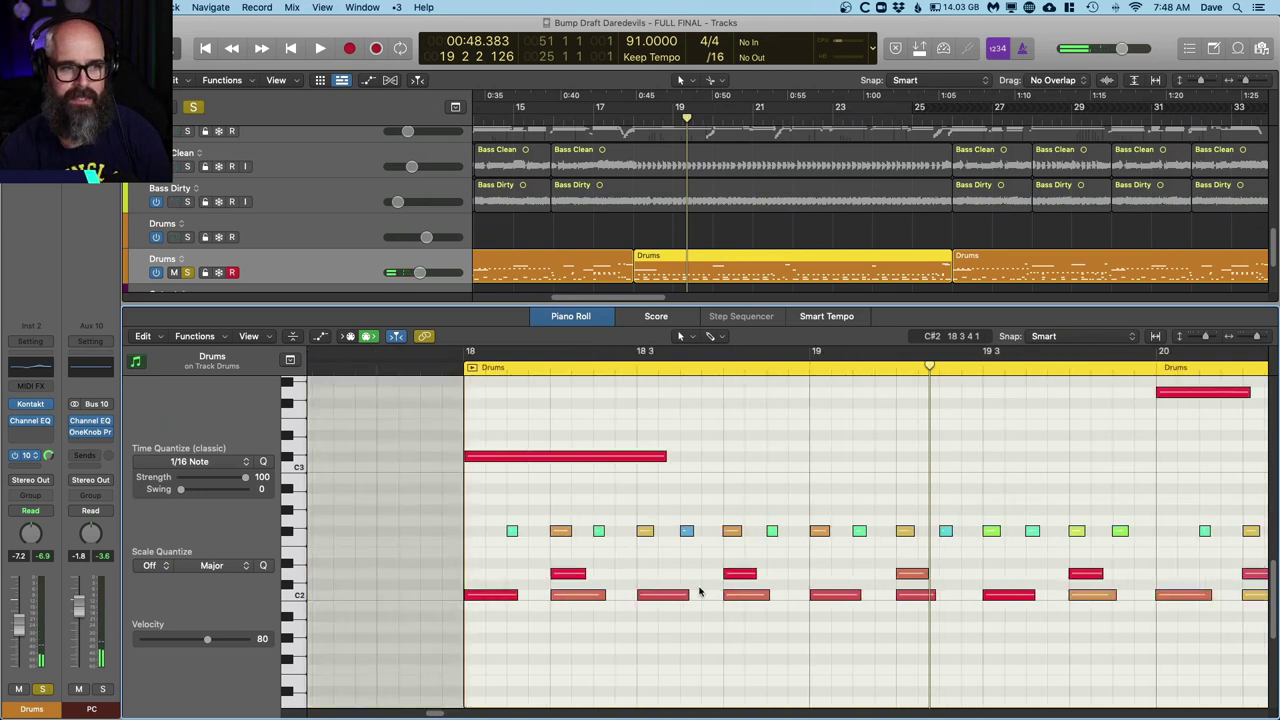
left_click(487, 458)
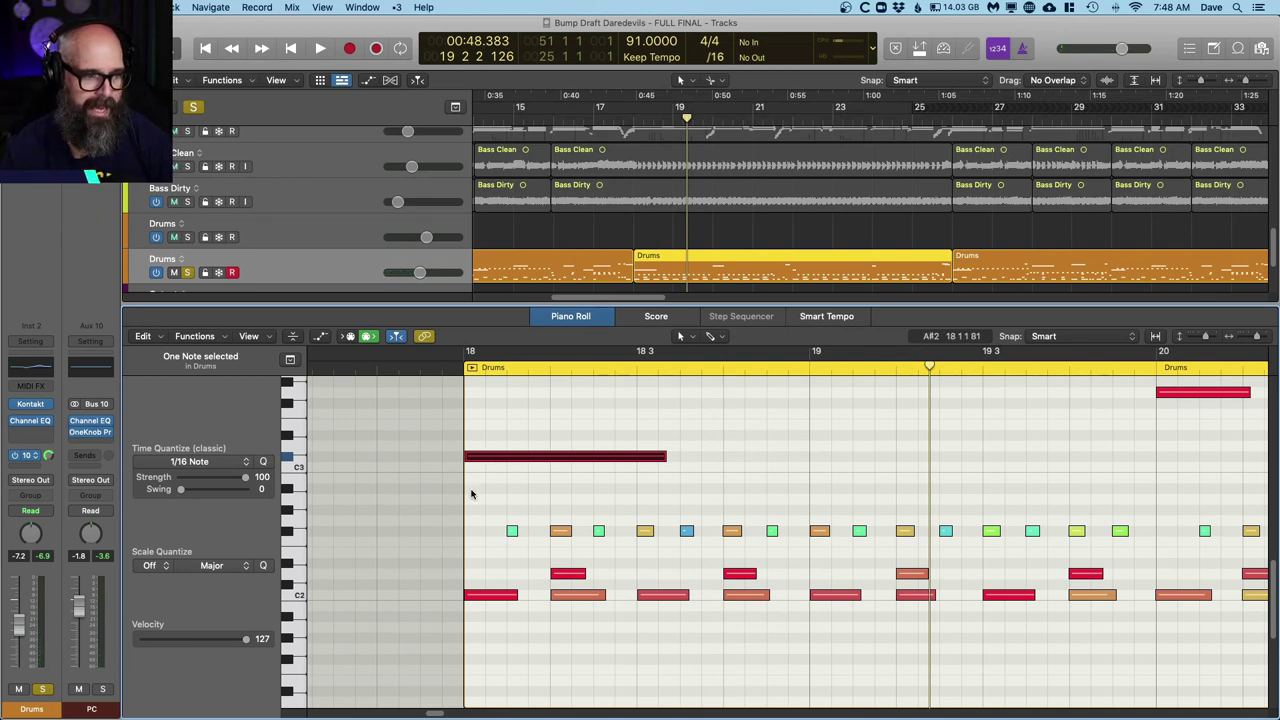
Step: Play the Drums region from around bar 18 and examine its crash, hi-hat, kick and snare notes through the fill before bar 22
left_click(443, 375)
key("space")
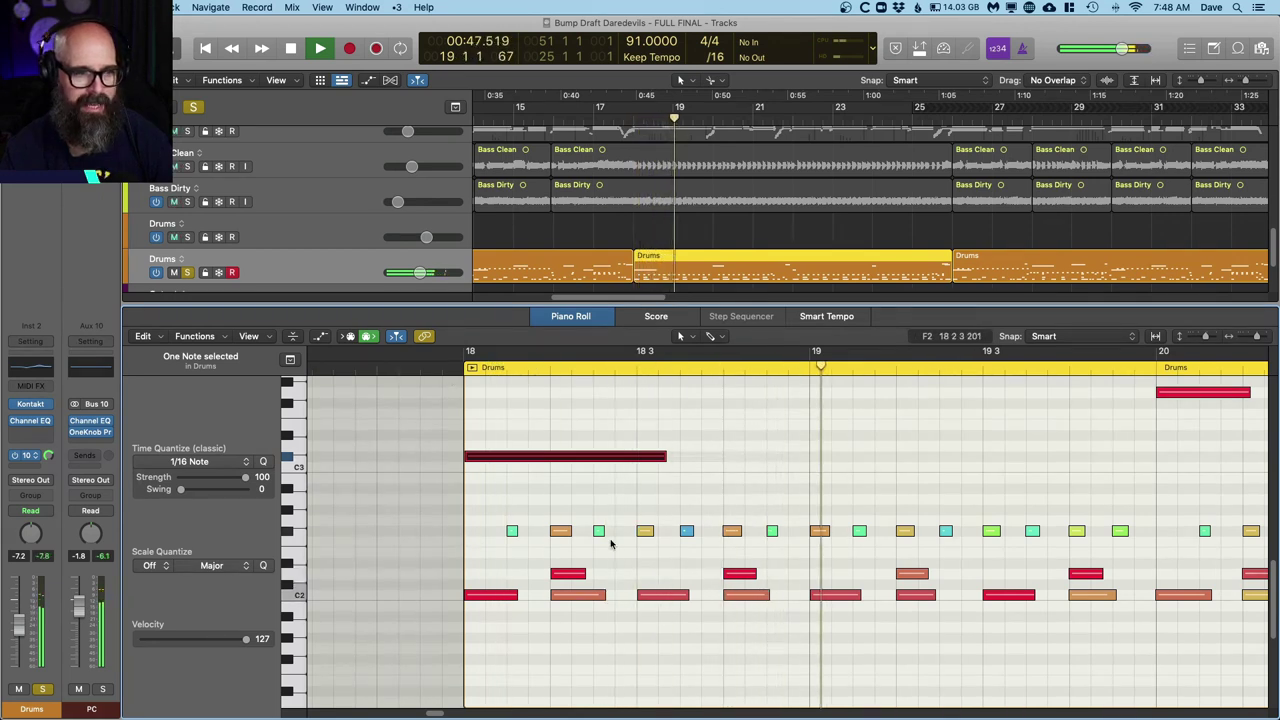
scroll(563, 577, "right", 3)
scroll(610, 542, "right", 5)
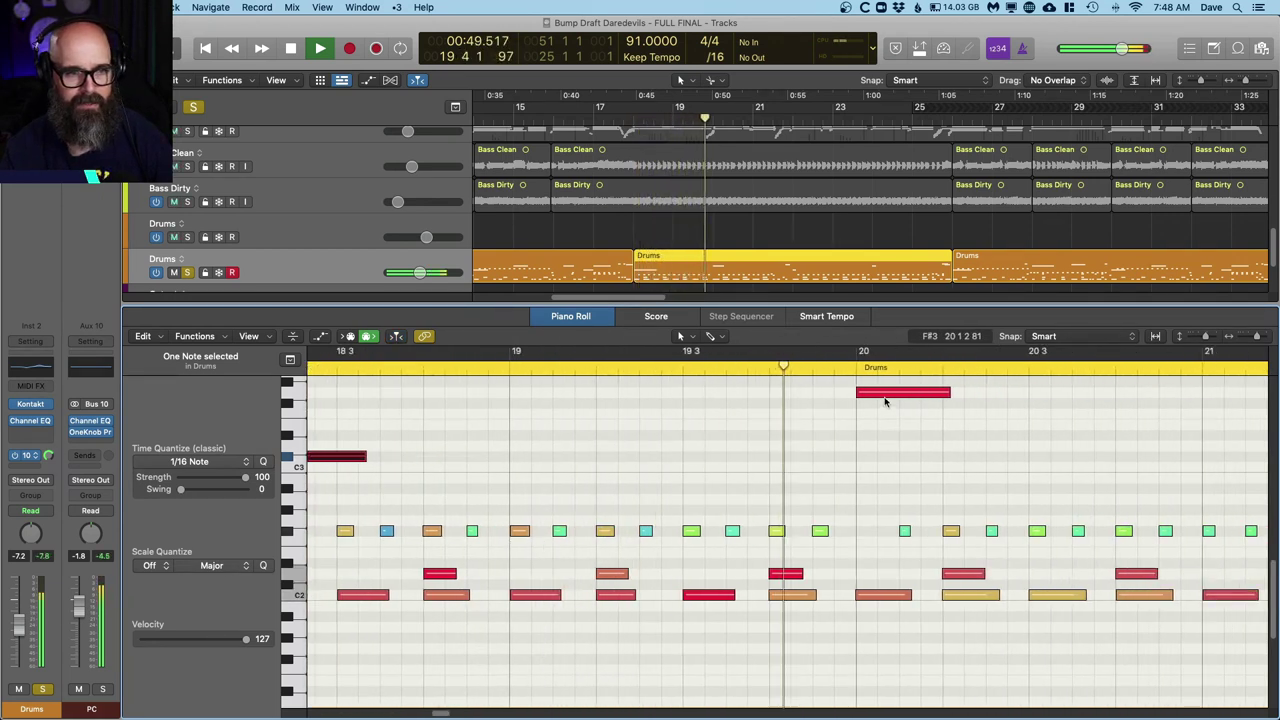
scroll(843, 450, "right", 10)
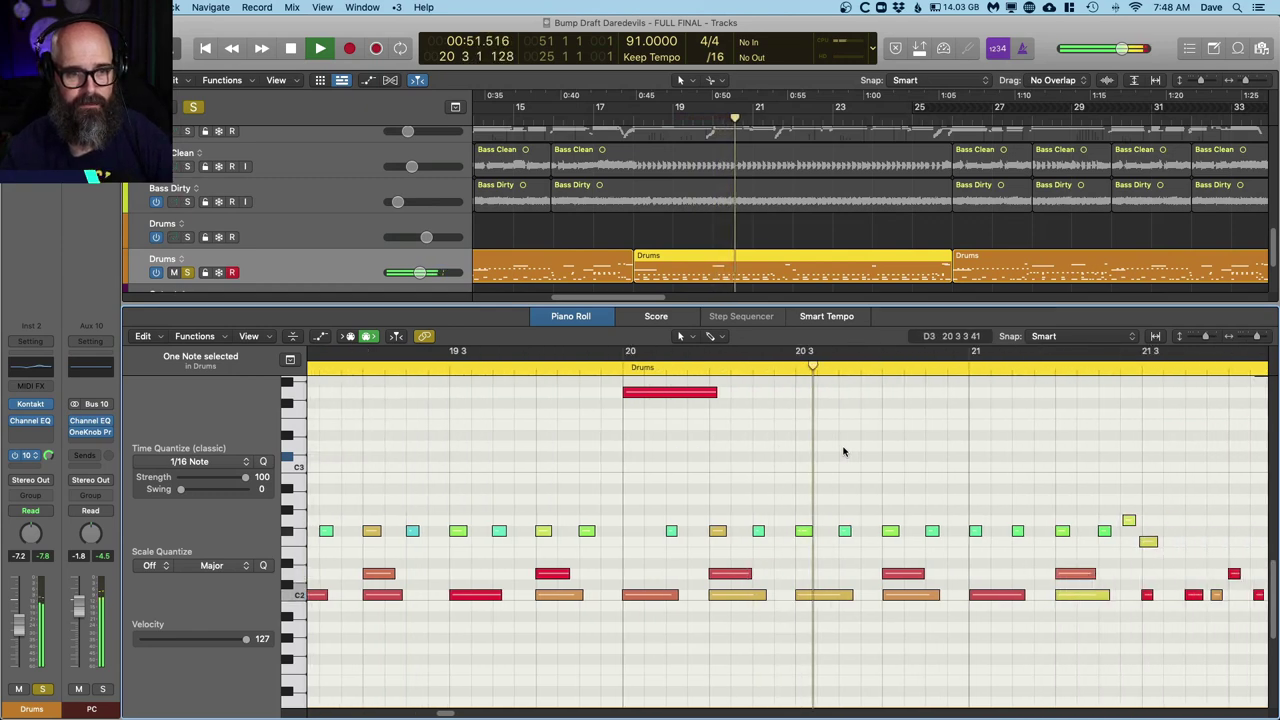
left_click(834, 511, "ctrl+alt")
left_click(771, 455, "super")
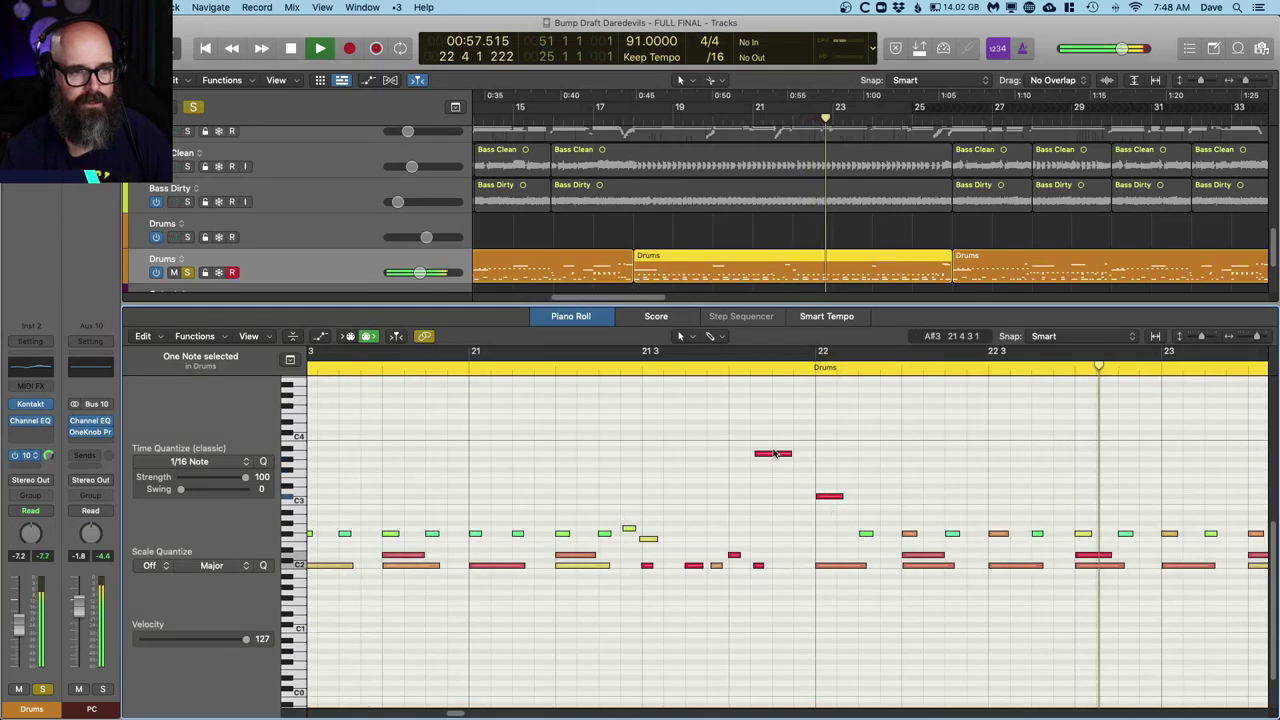
Step: Play the last Drums region, follow its notes in the Piano Roll until stopping in bar 52, and close the Piano Roll
scroll(880, 224, "down", 5)
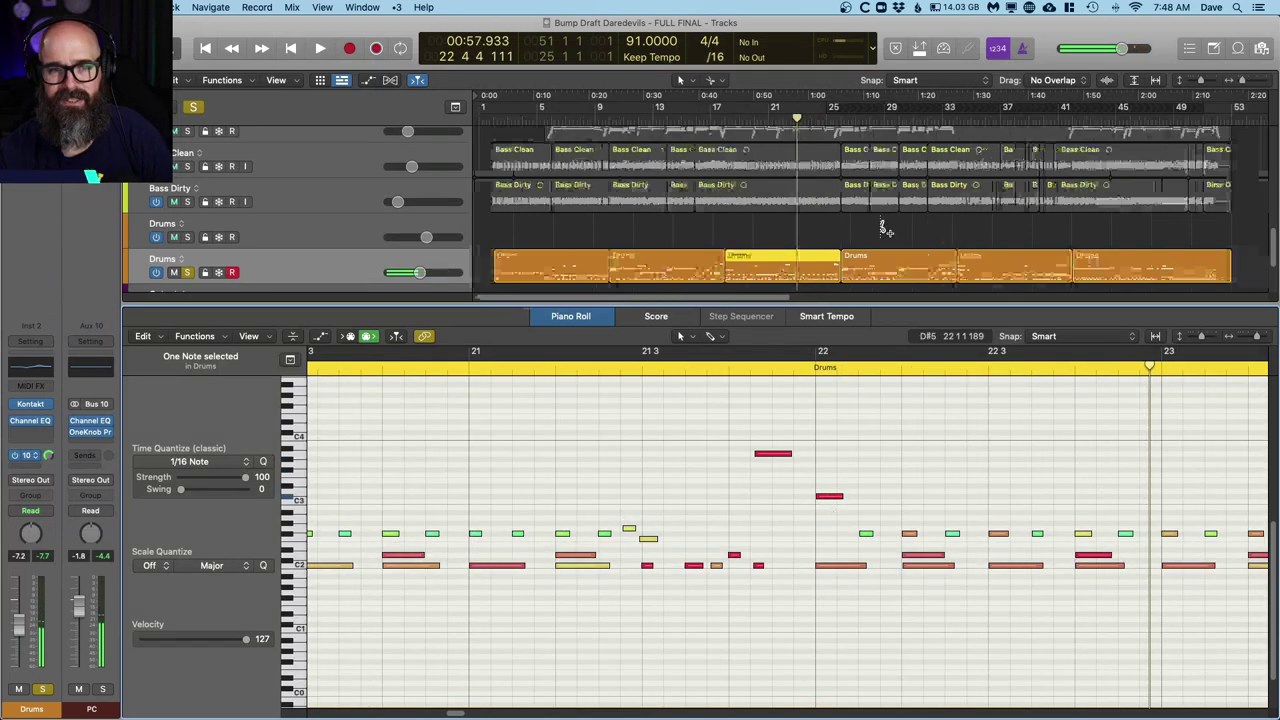
left_click(833, 122)
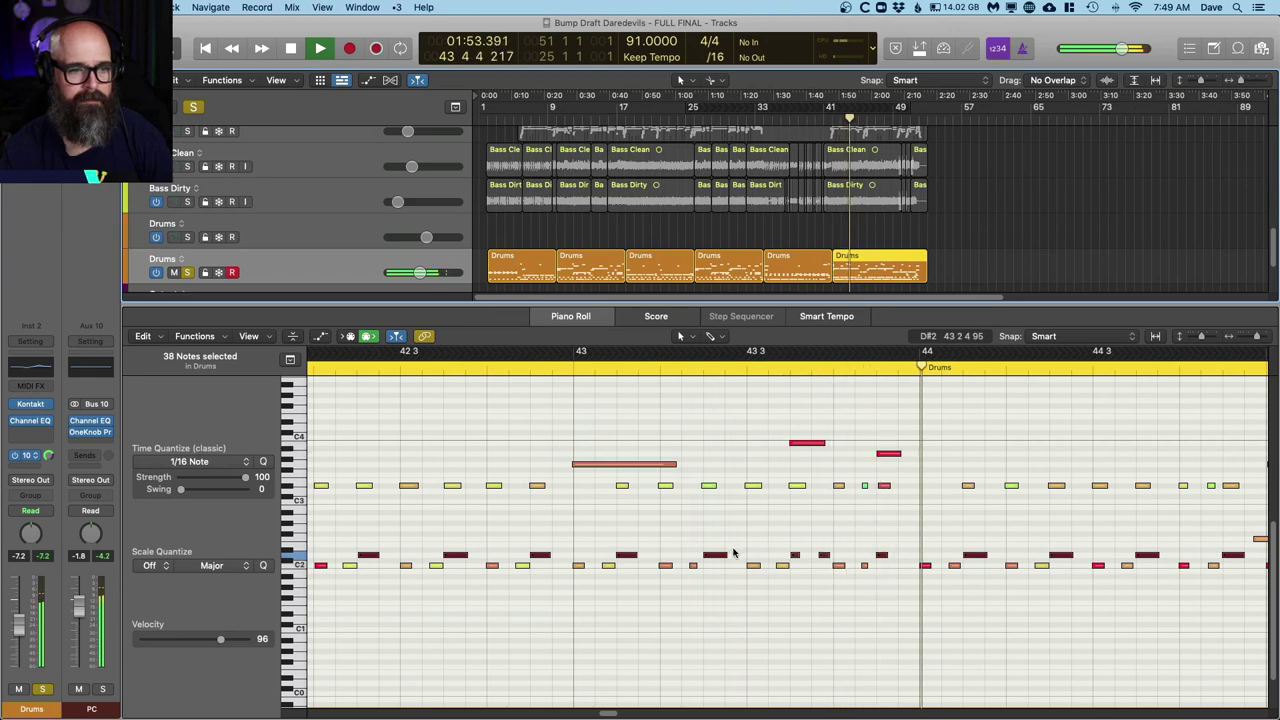
key("super+Left")
key("super+Right")
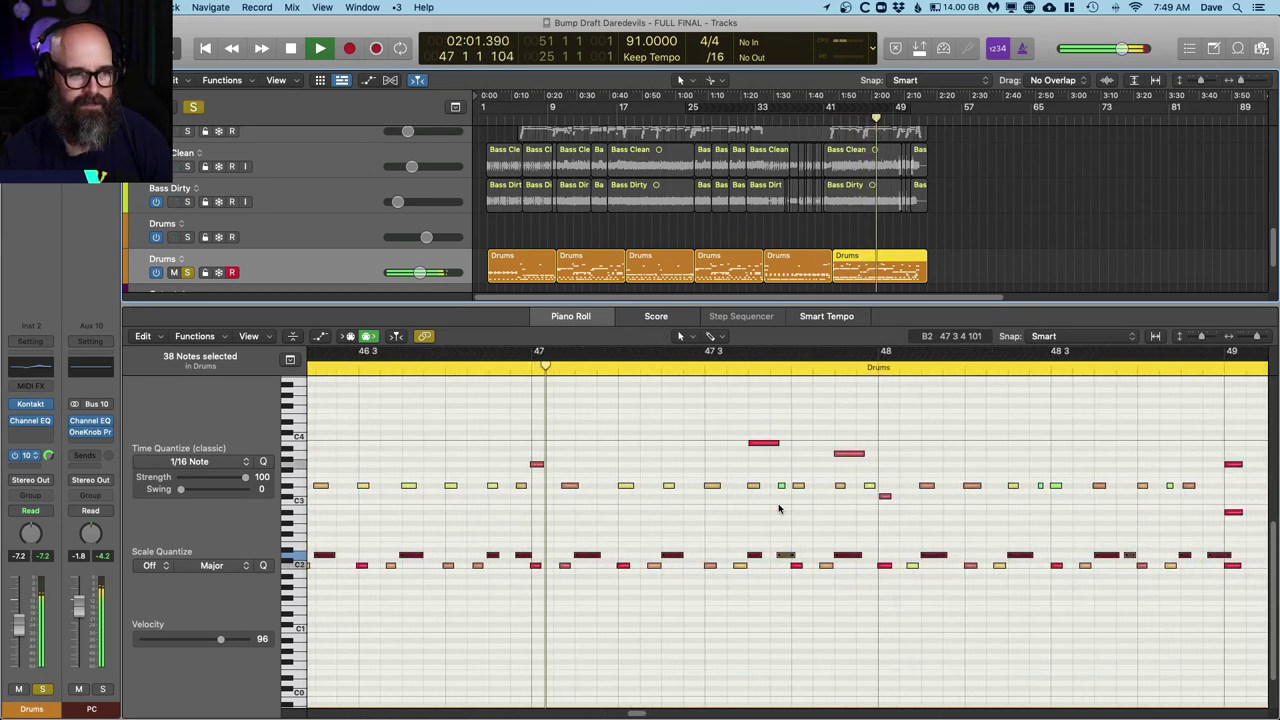
left_click(776, 525)
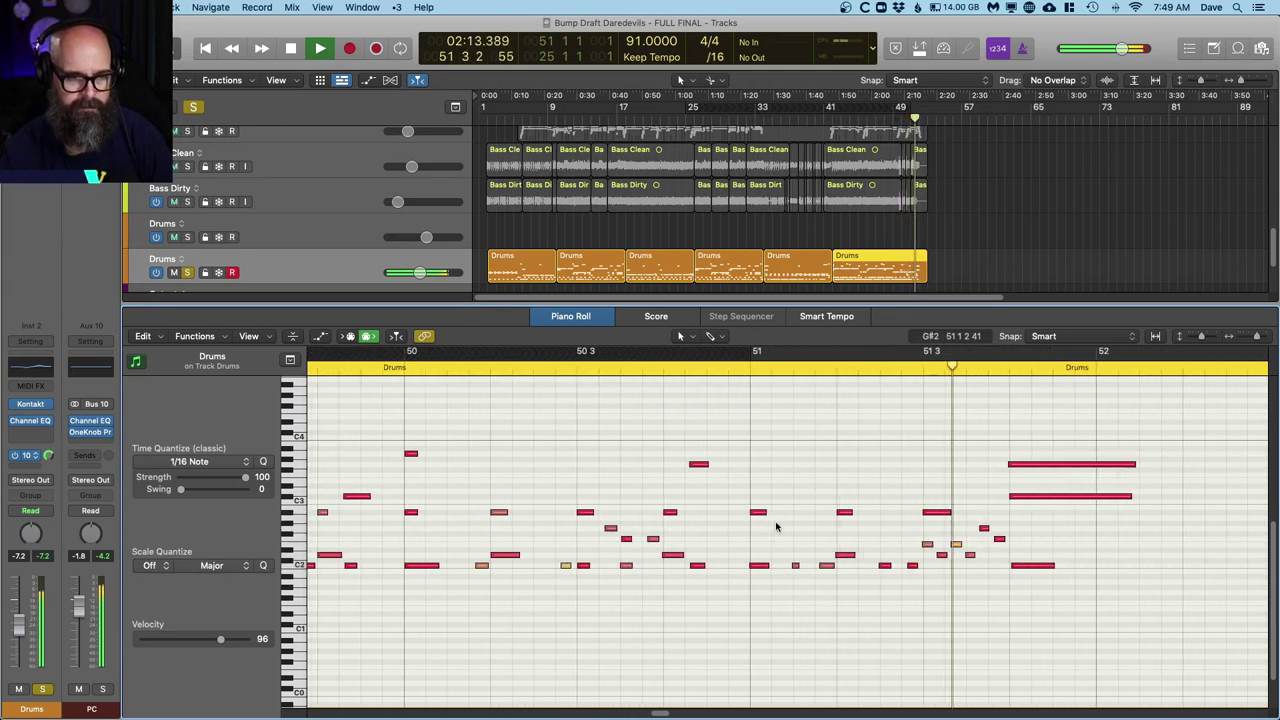
key("space")
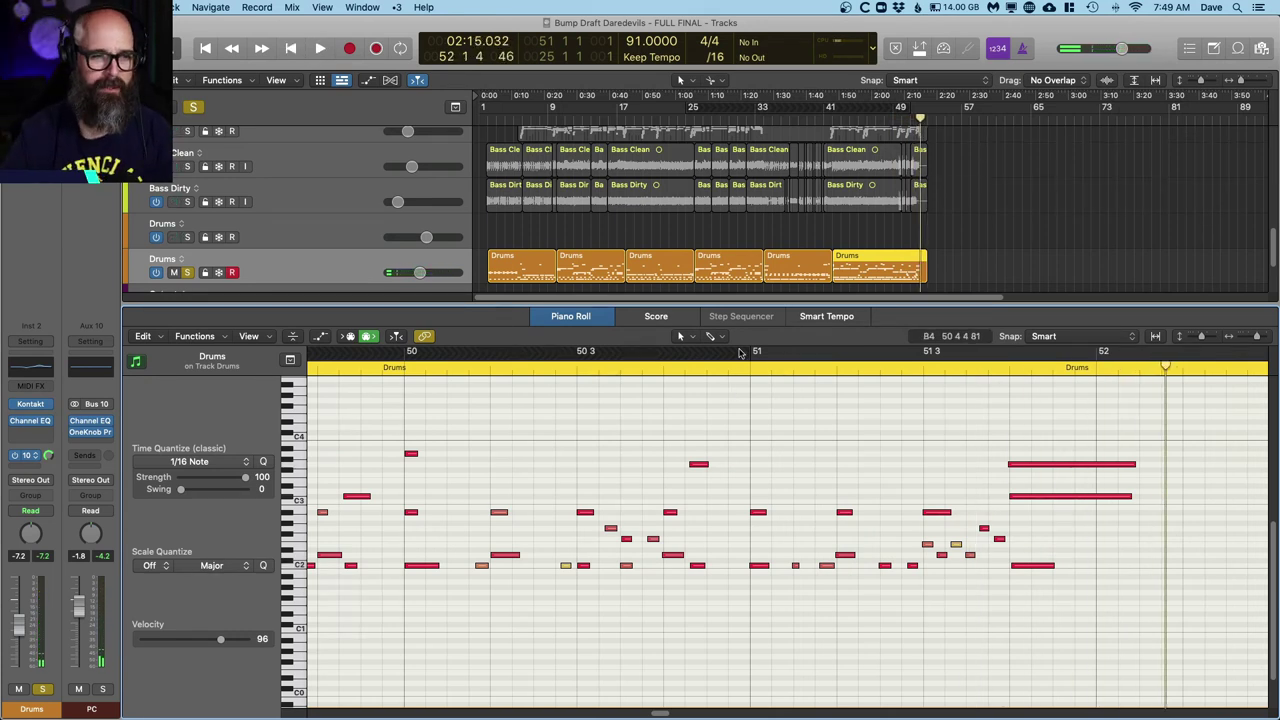
key("p")
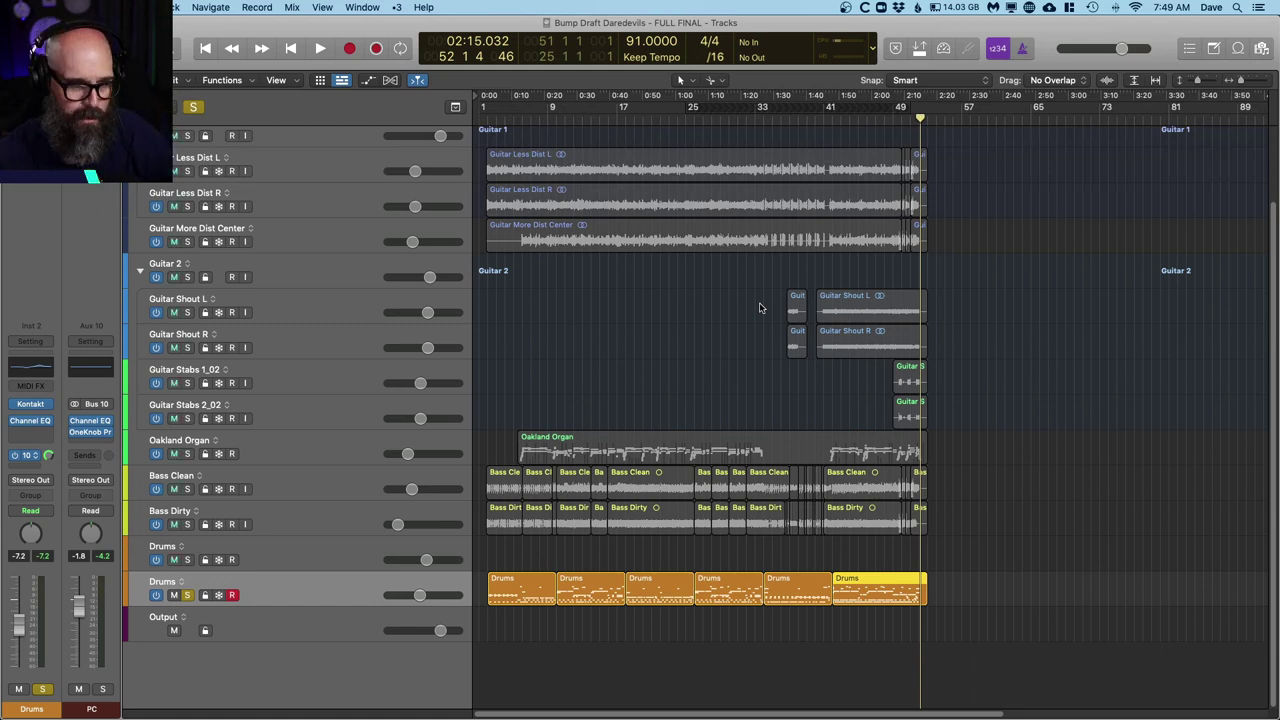
Step: Unsolo the lower Drums track and play the full mix from the beginning of the song
left_click(189, 595)
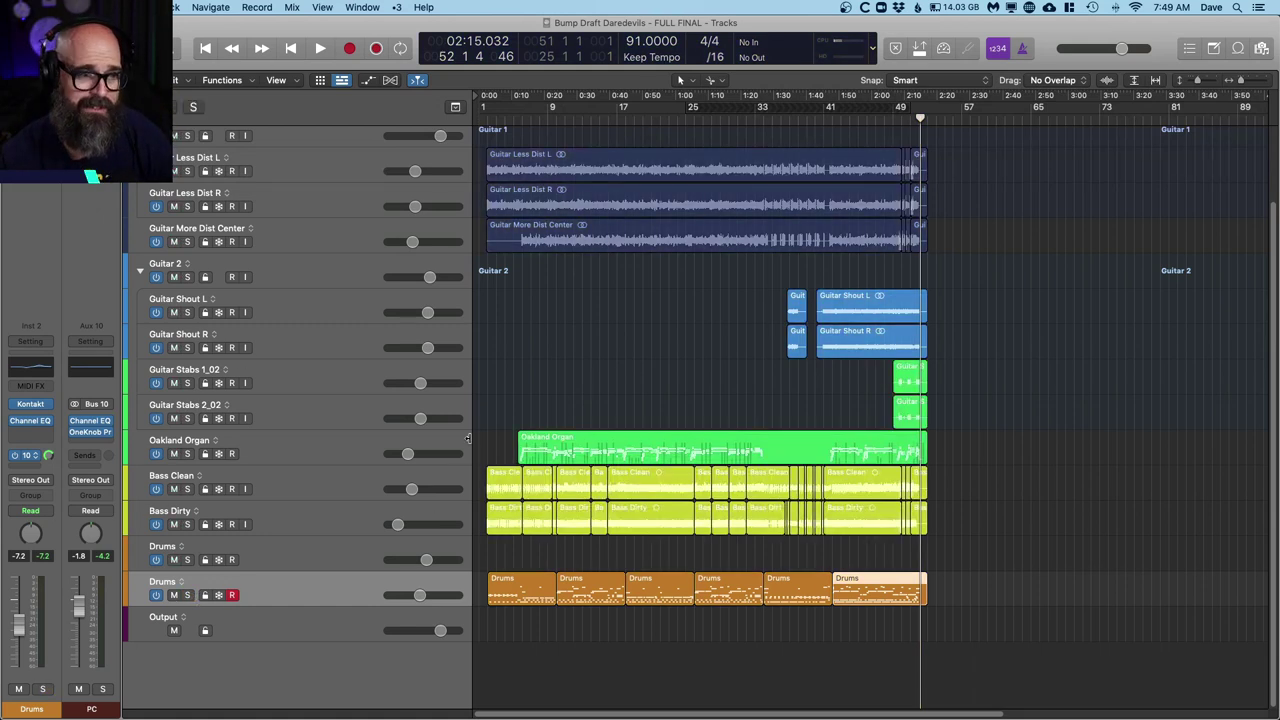
key("Return")
key("super+Right")
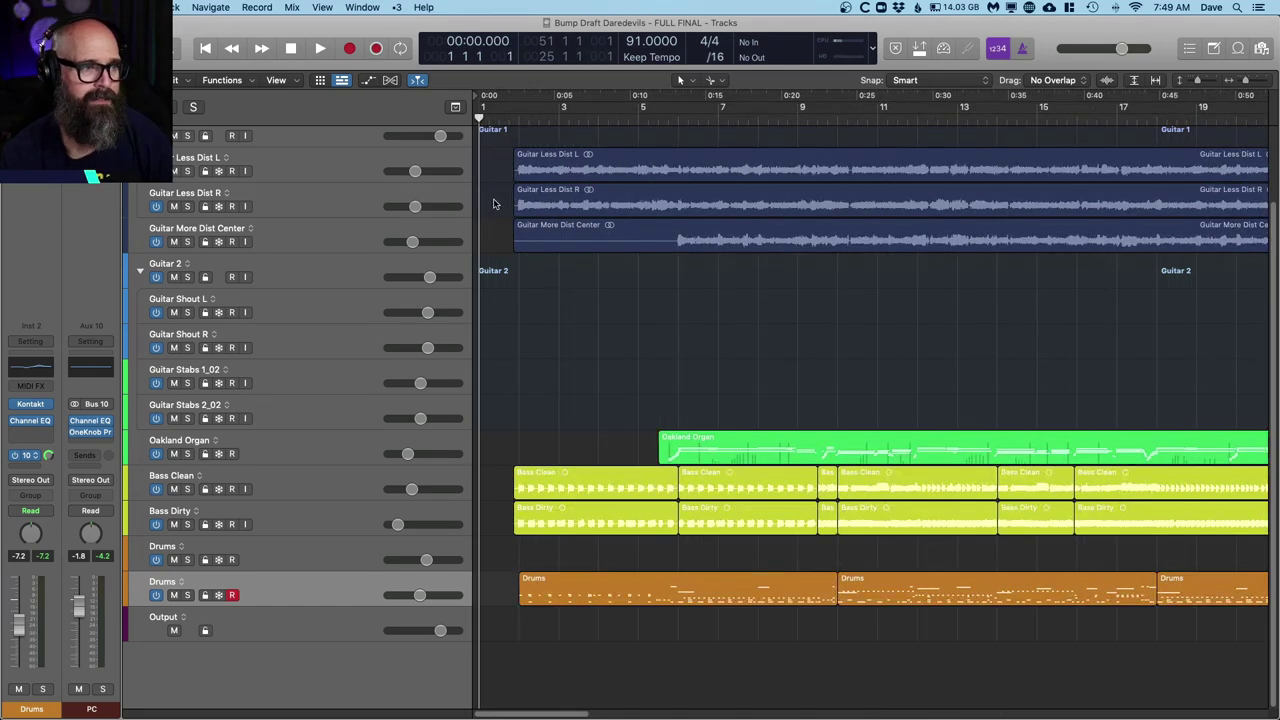
key("space")
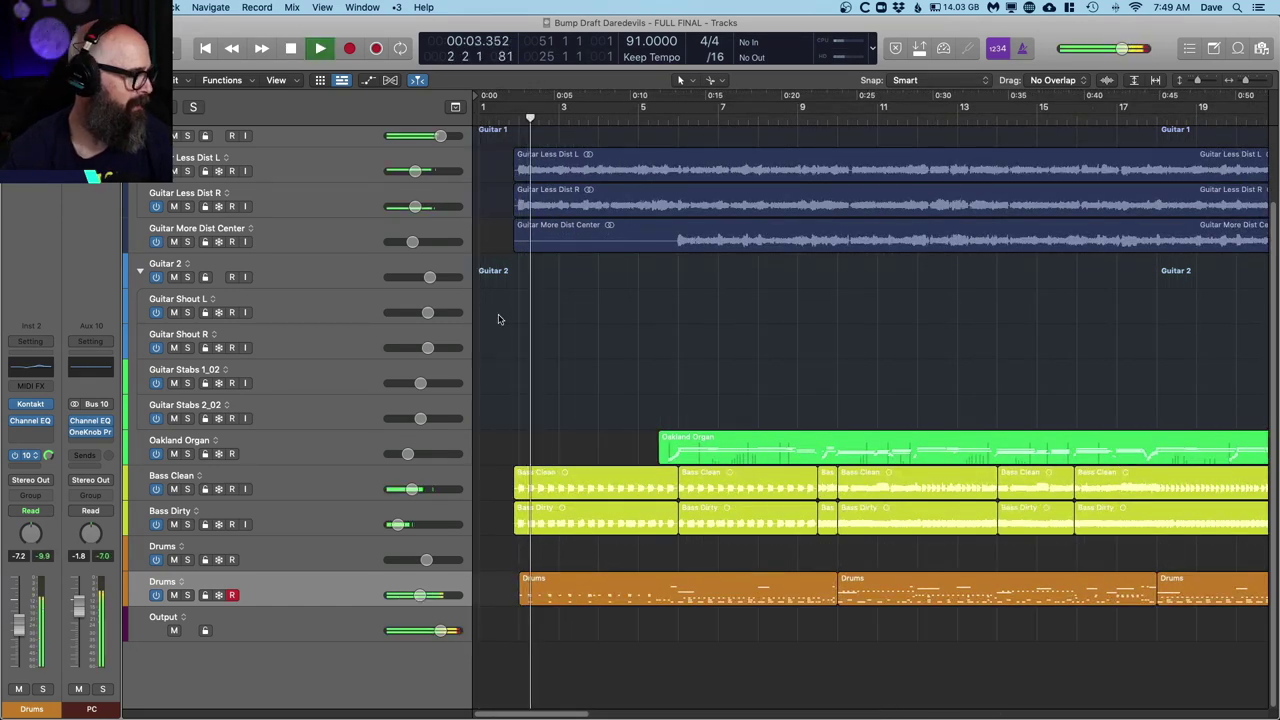